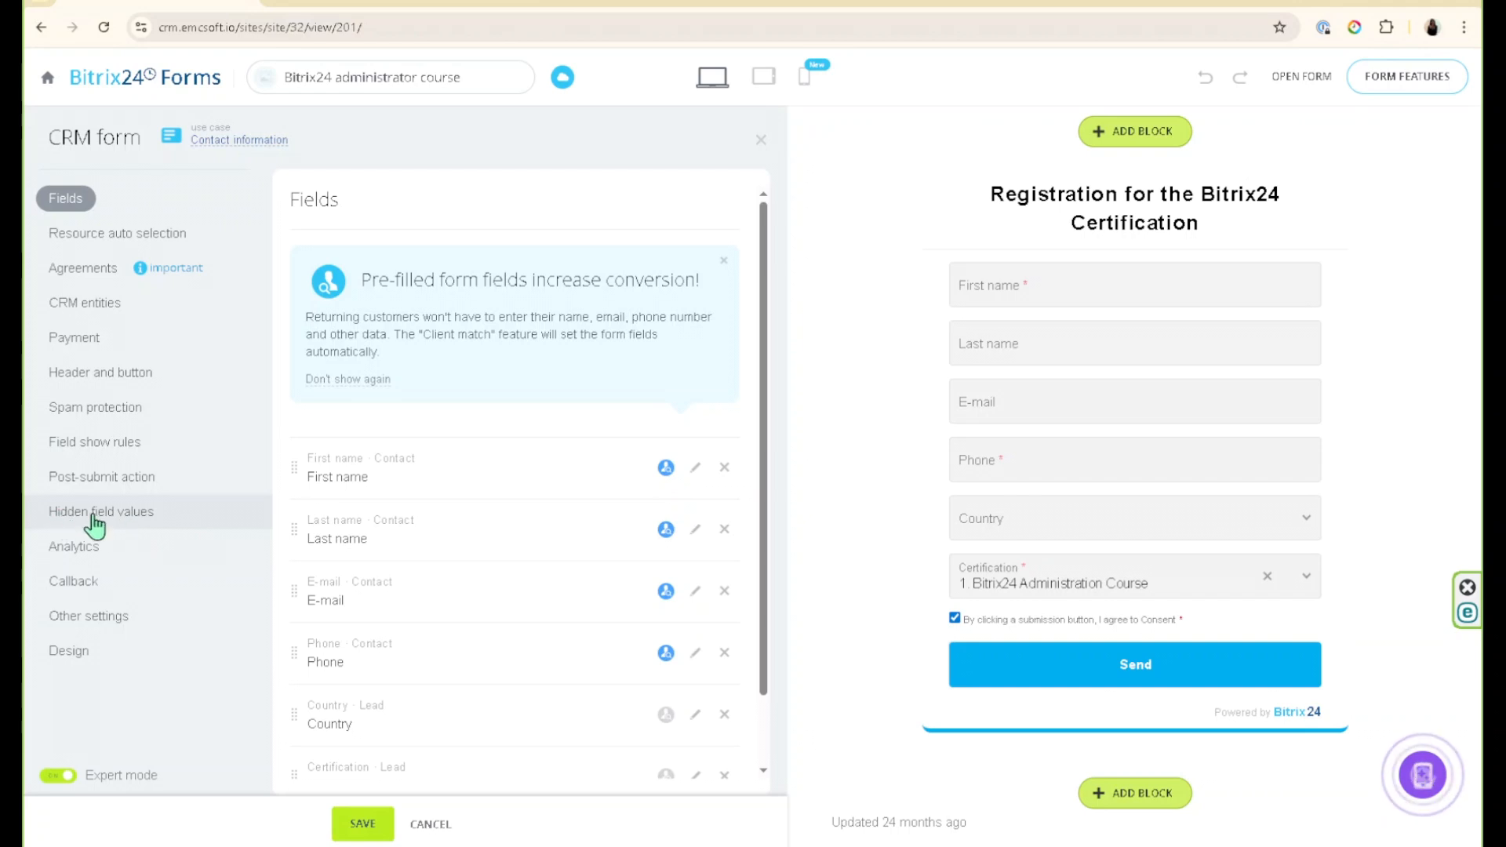
Step: Add the Lead fields Domain (test) and Page Address (test) to the form's hidden field values
click(95, 524)
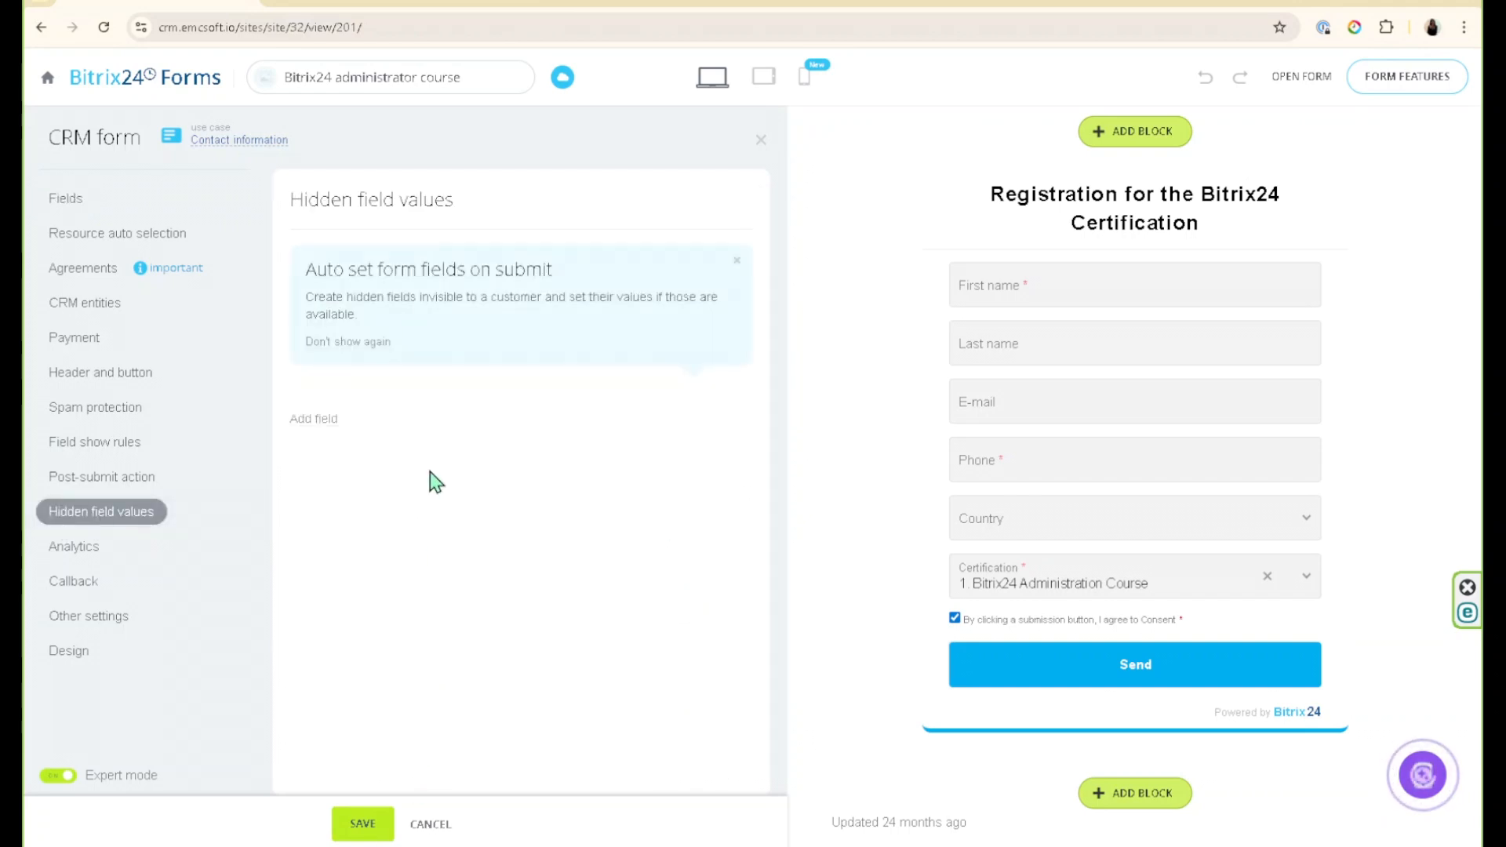
click(313, 419)
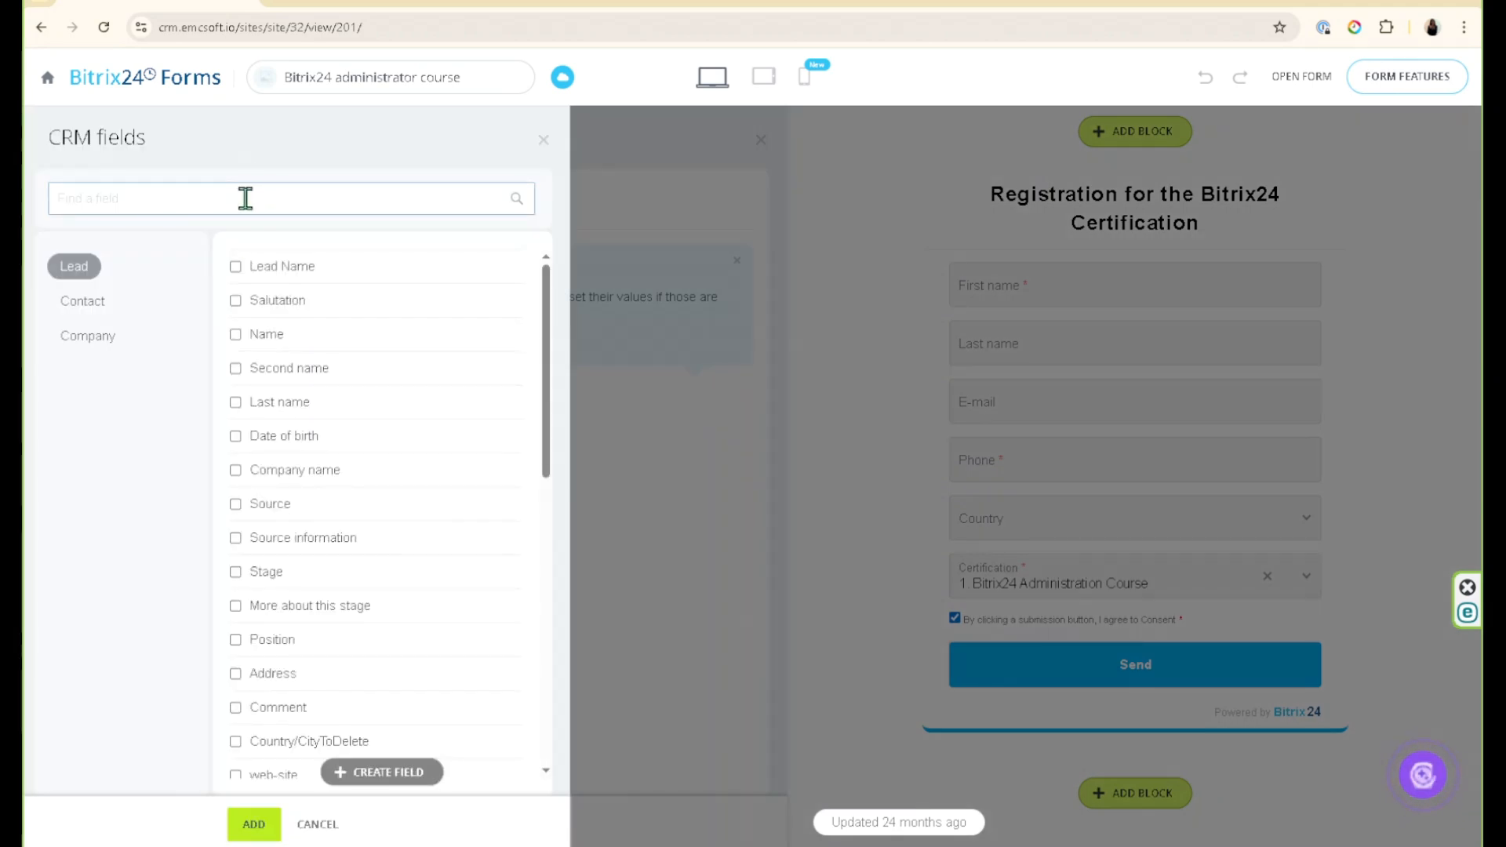
text(domain)
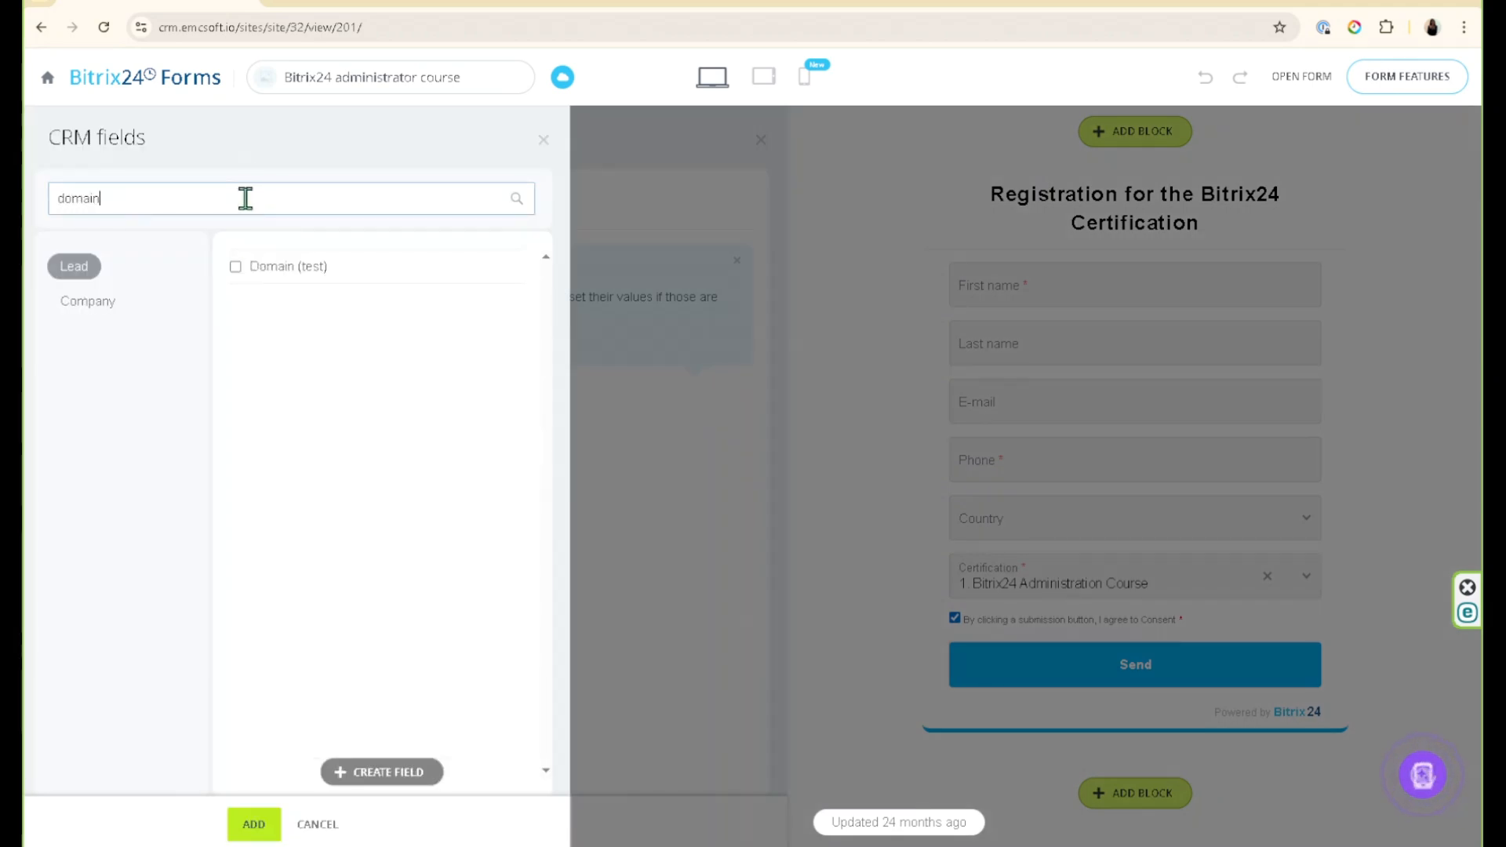
click(236, 266)
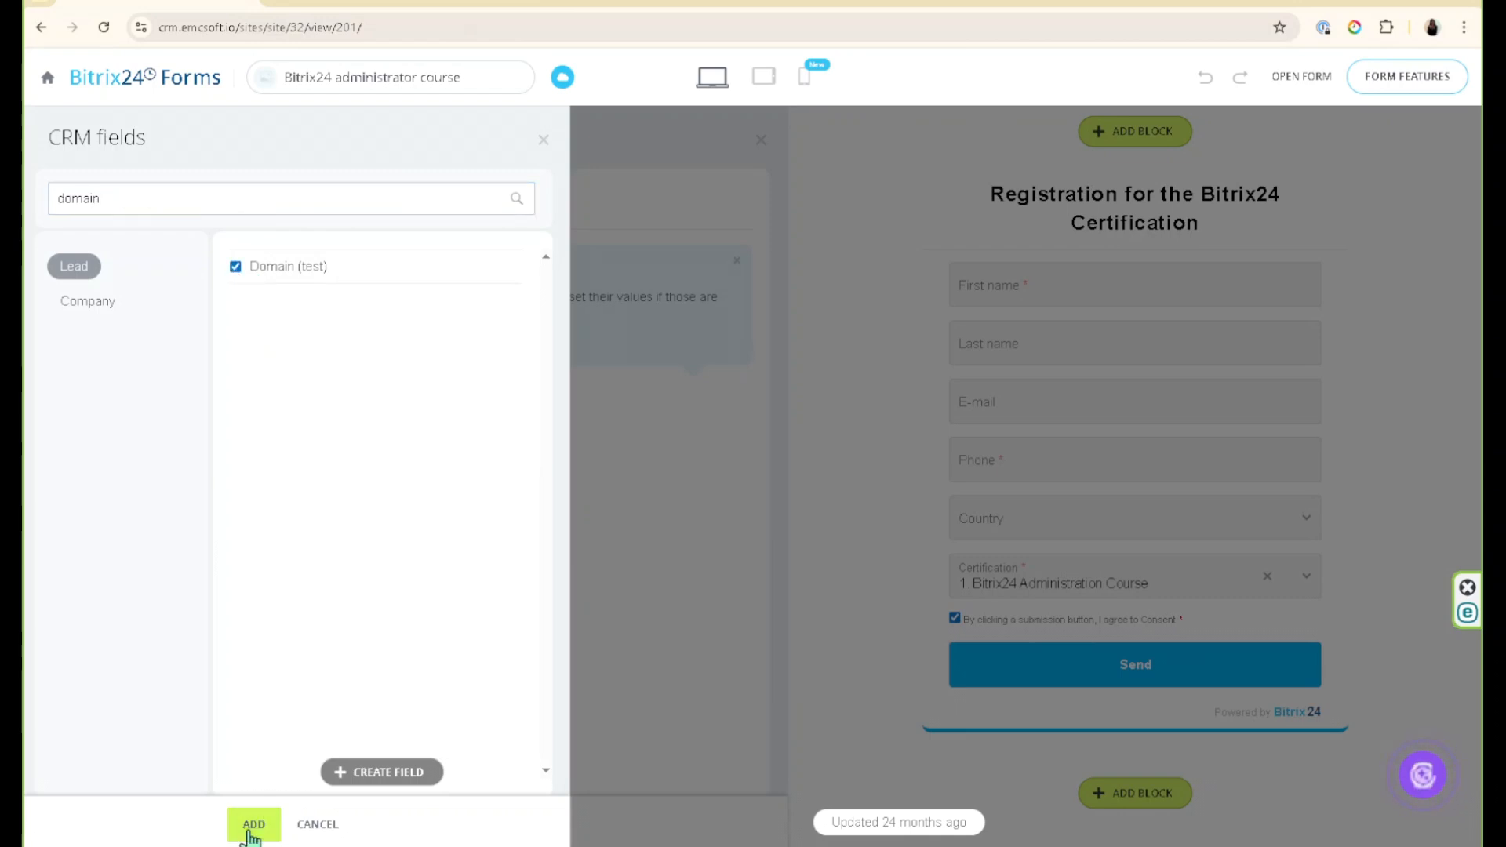
click(253, 826)
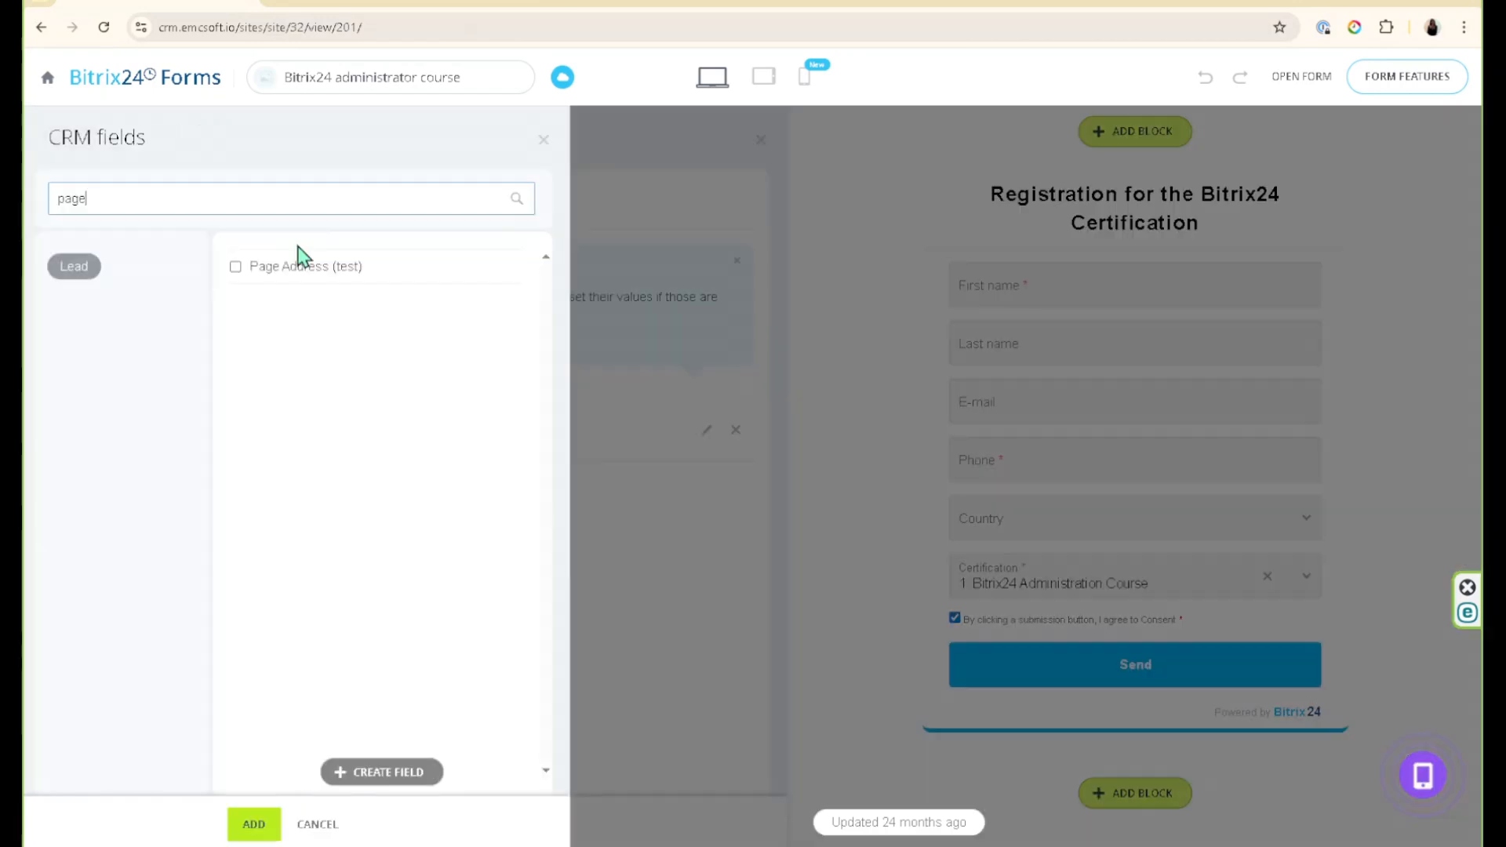
click(270, 268)
click(253, 824)
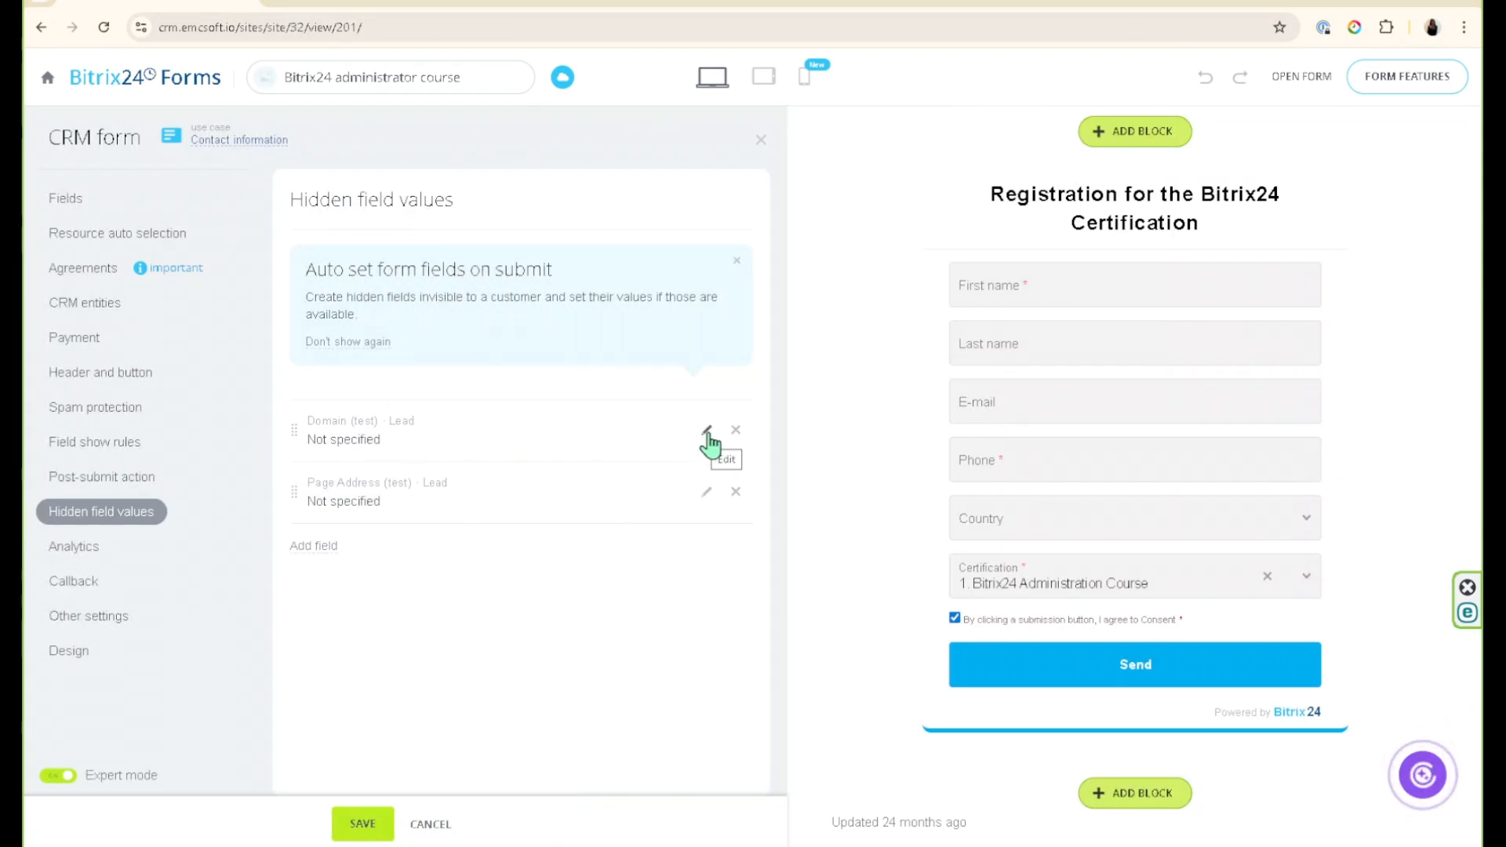
Step: Set the hidden Domain (test) field to the domain name variable and Page Address (test) to the page address variable, and save the form
click(707, 432)
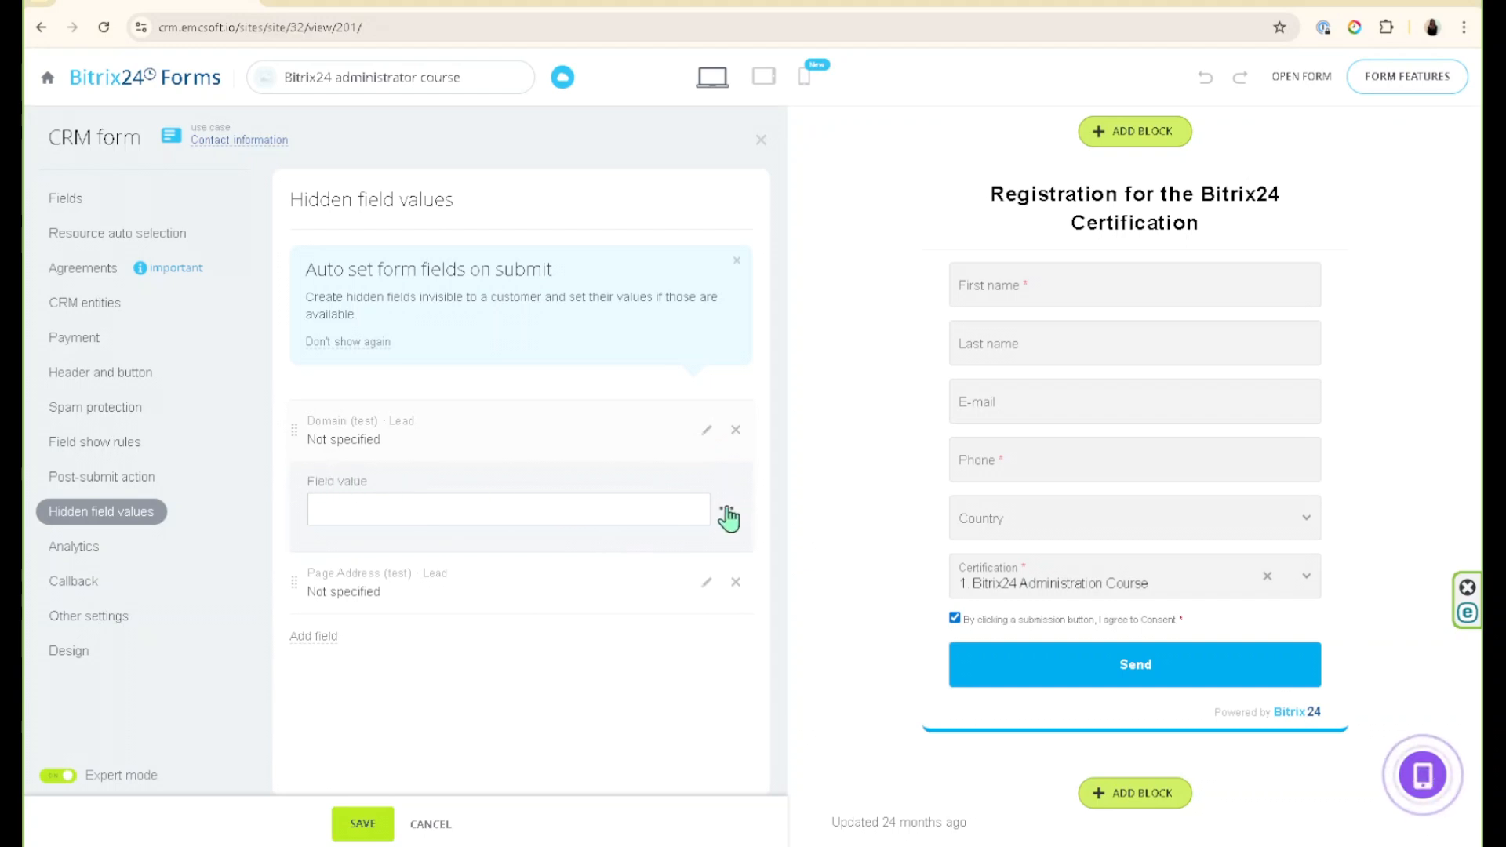
click(727, 514)
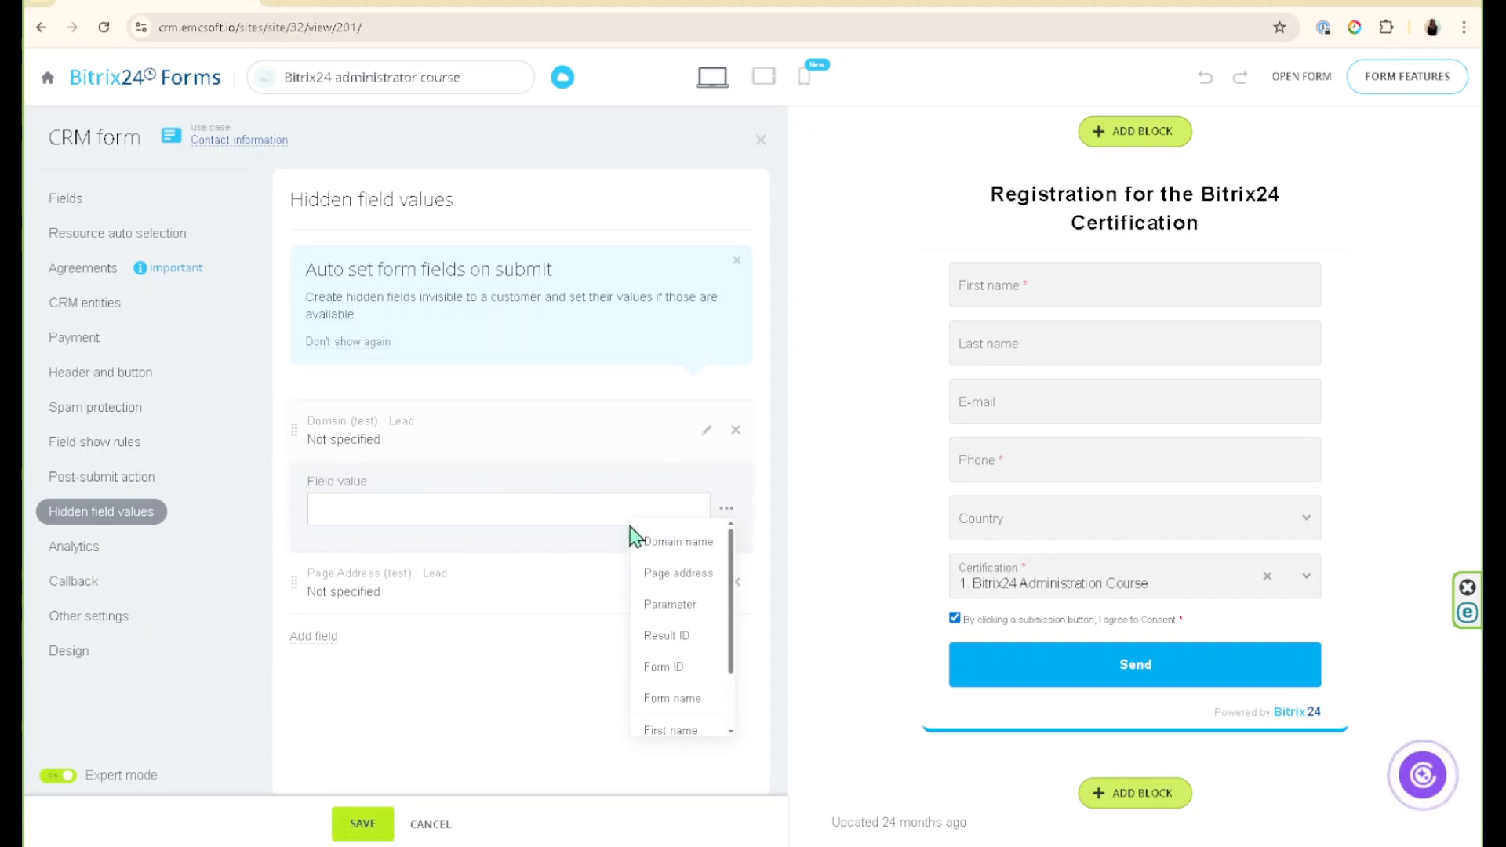
click(664, 543)
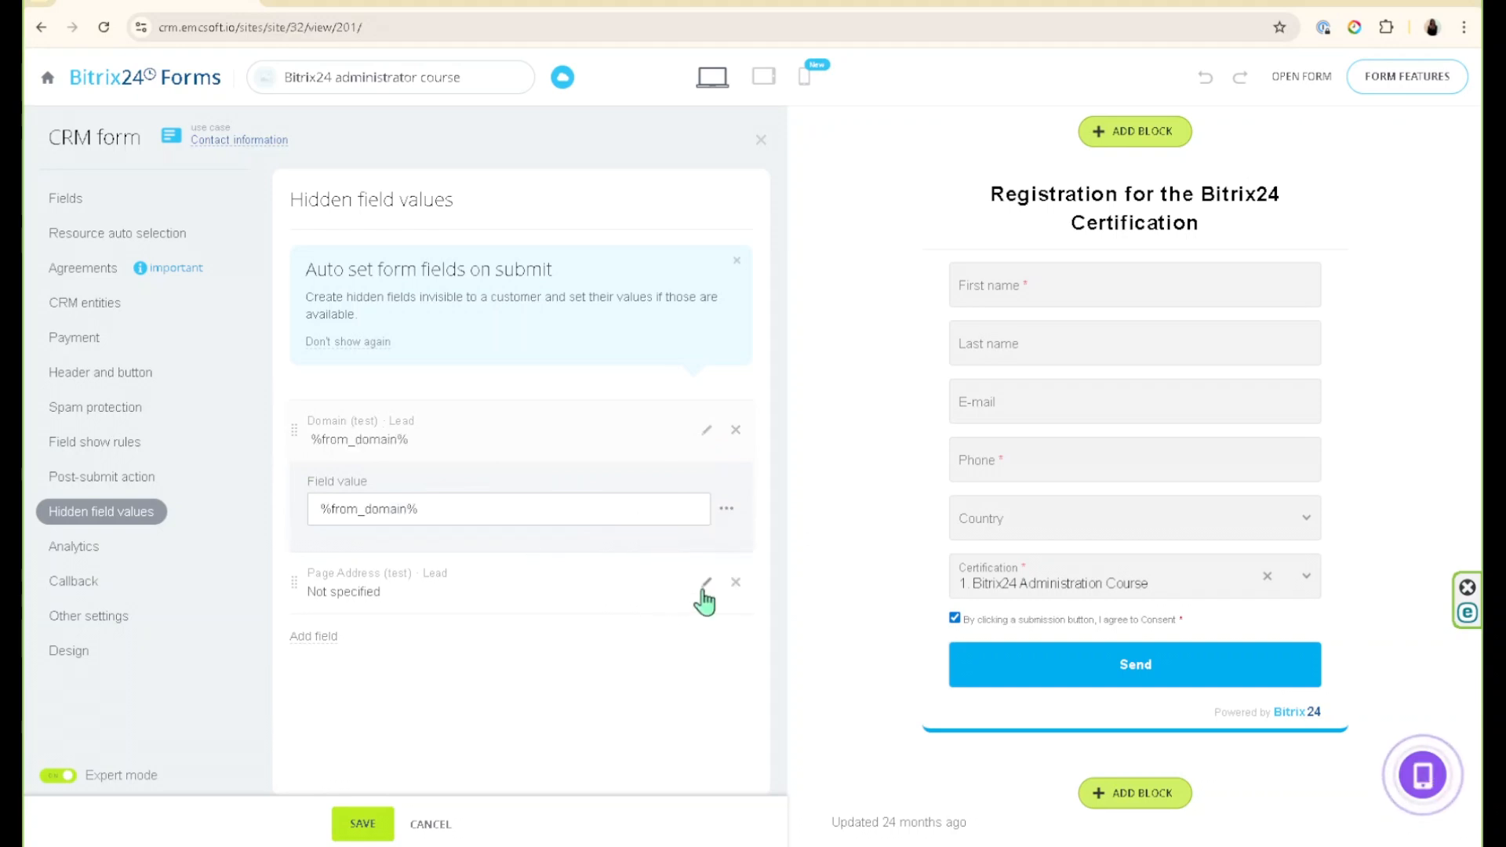
click(706, 585)
click(727, 661)
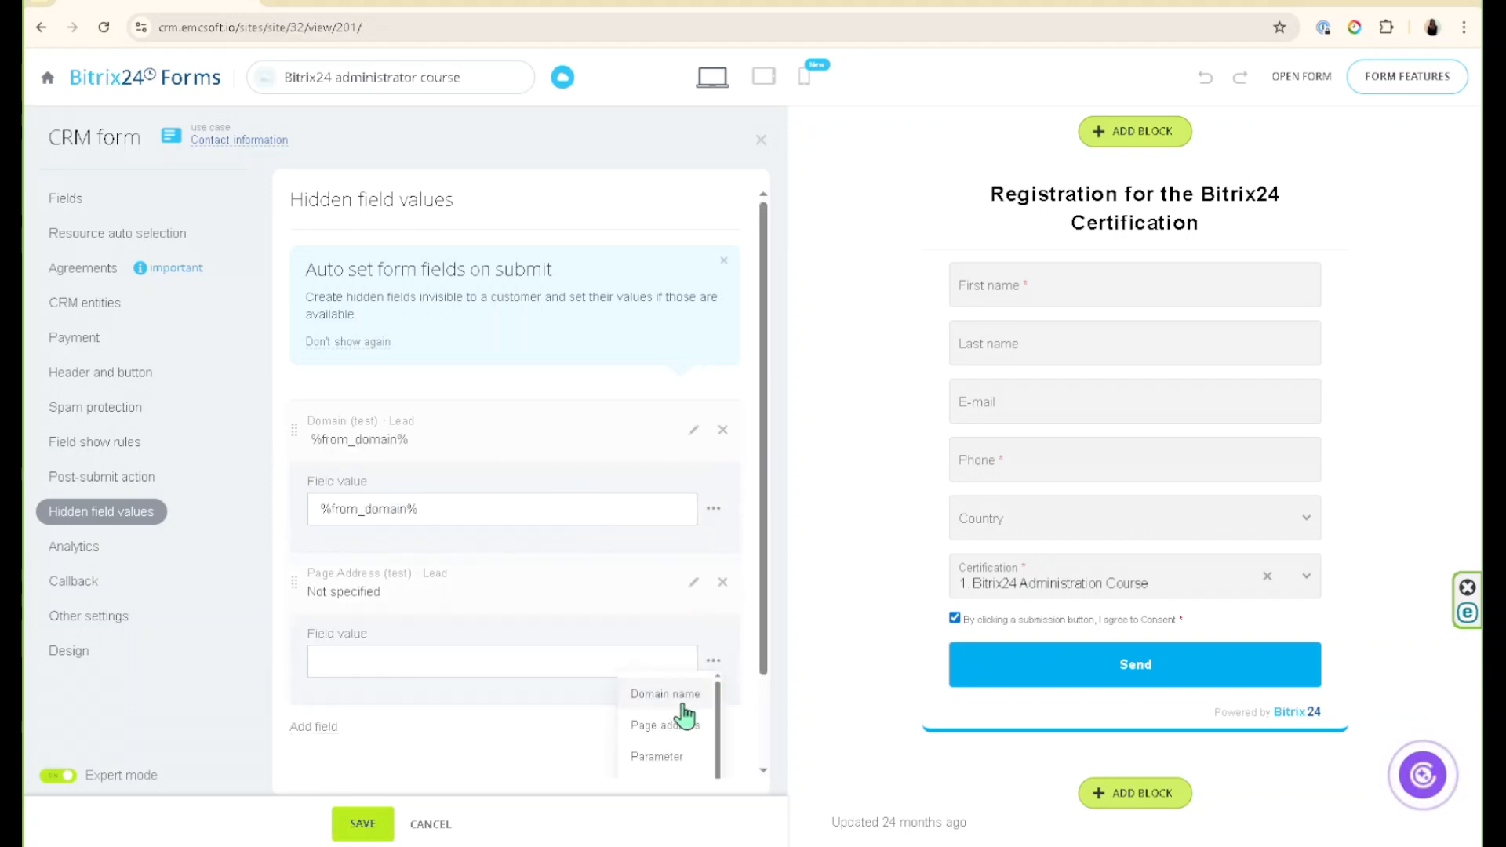
click(671, 721)
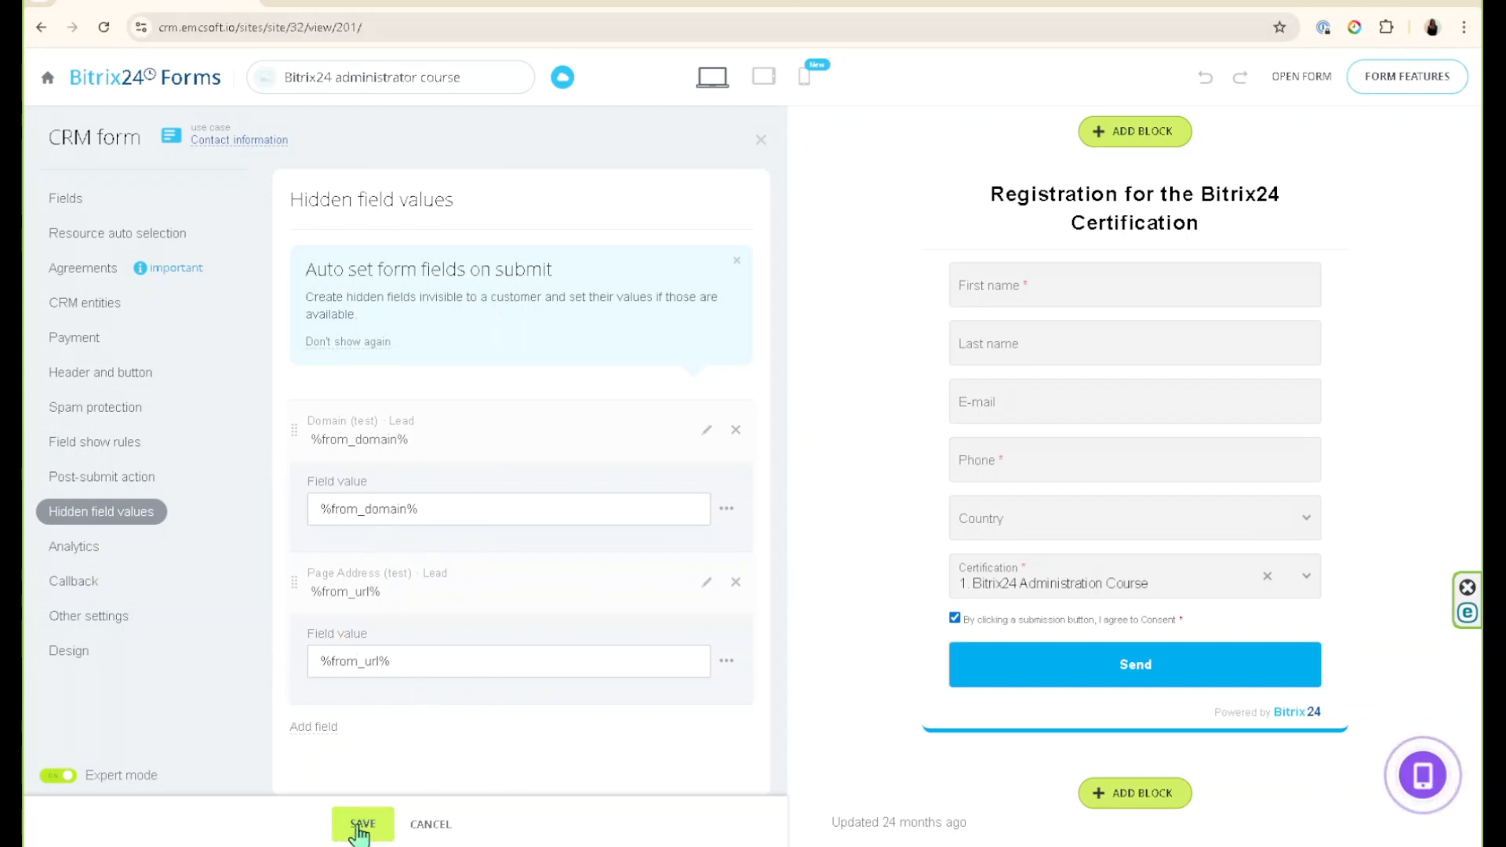
click(361, 826)
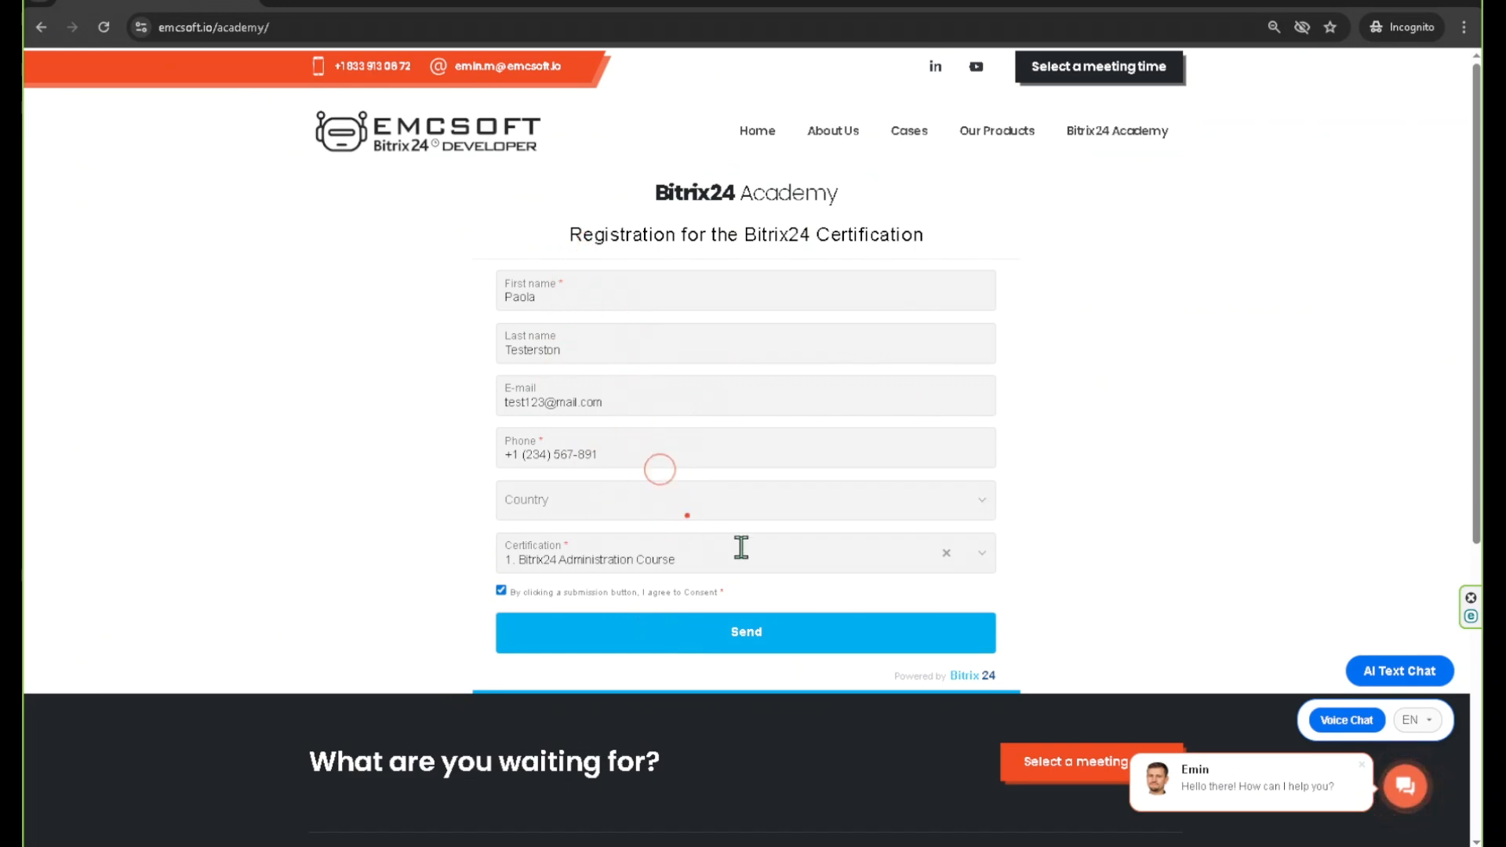
Step: On the website's Bitrix24 Academy page, choose Argentina (AR) as the country and submit the certification registration form
click(615, 506)
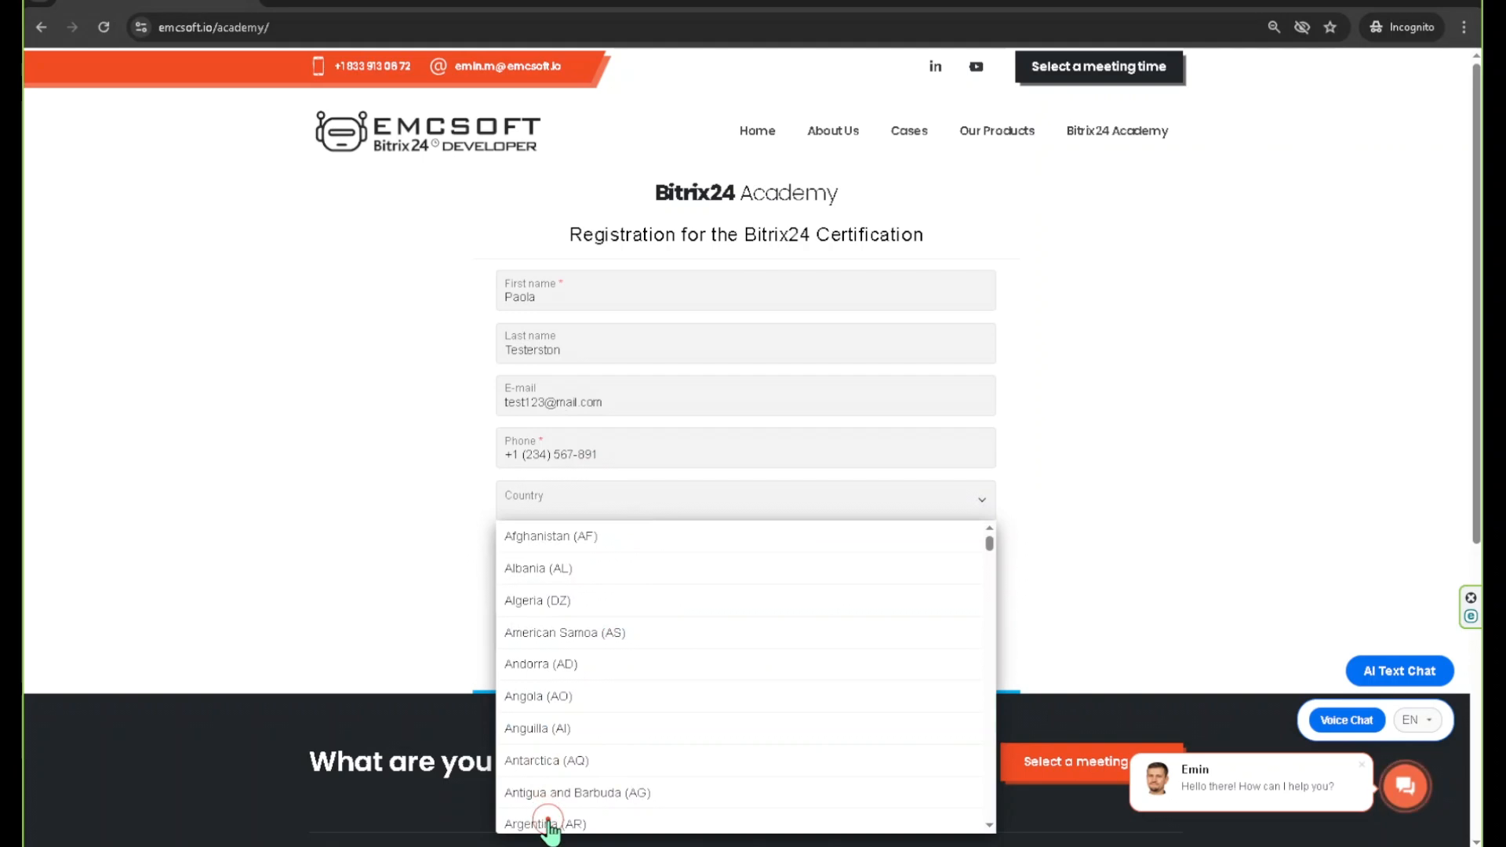
click(548, 824)
scroll(337, 520, down, 4)
click(748, 345)
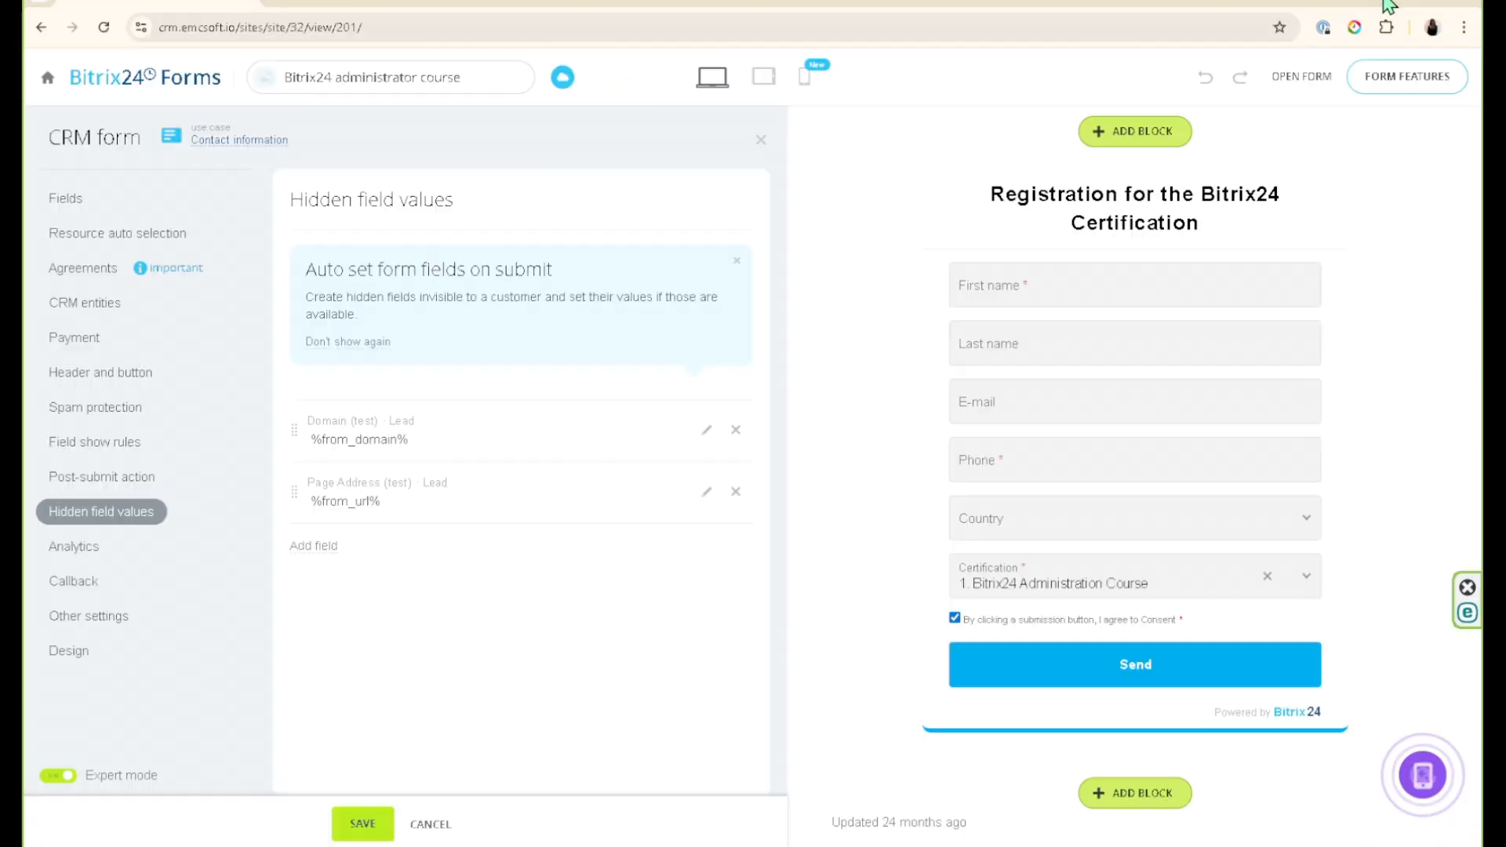
Step: Open the newest "Bitrix24 administrator course" lead in the AdministratorsCourse stage of the Leads kanban
click(288, 4)
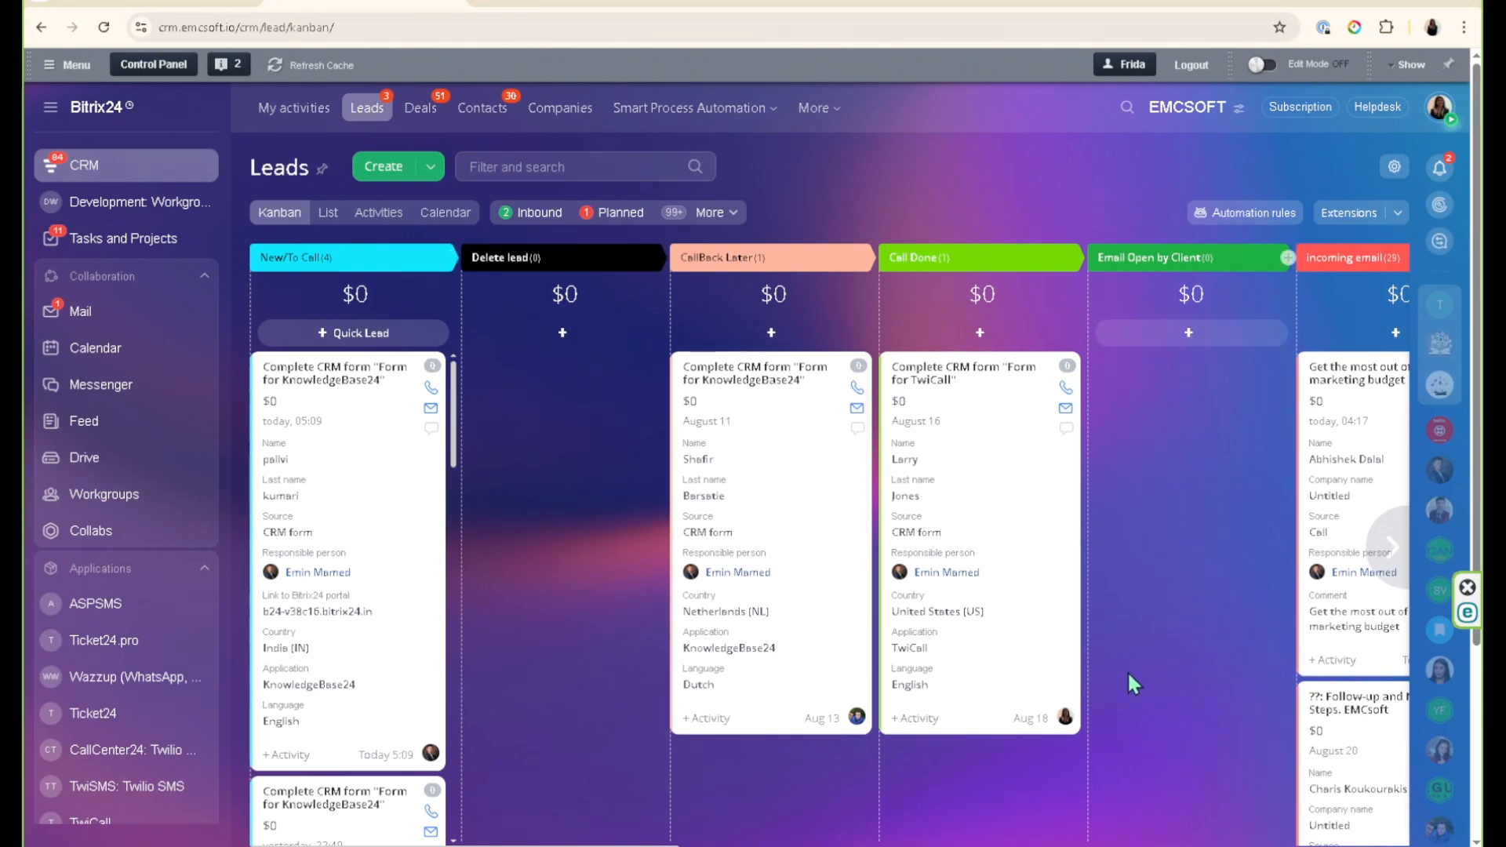
scroll(1142, 674, right, 10)
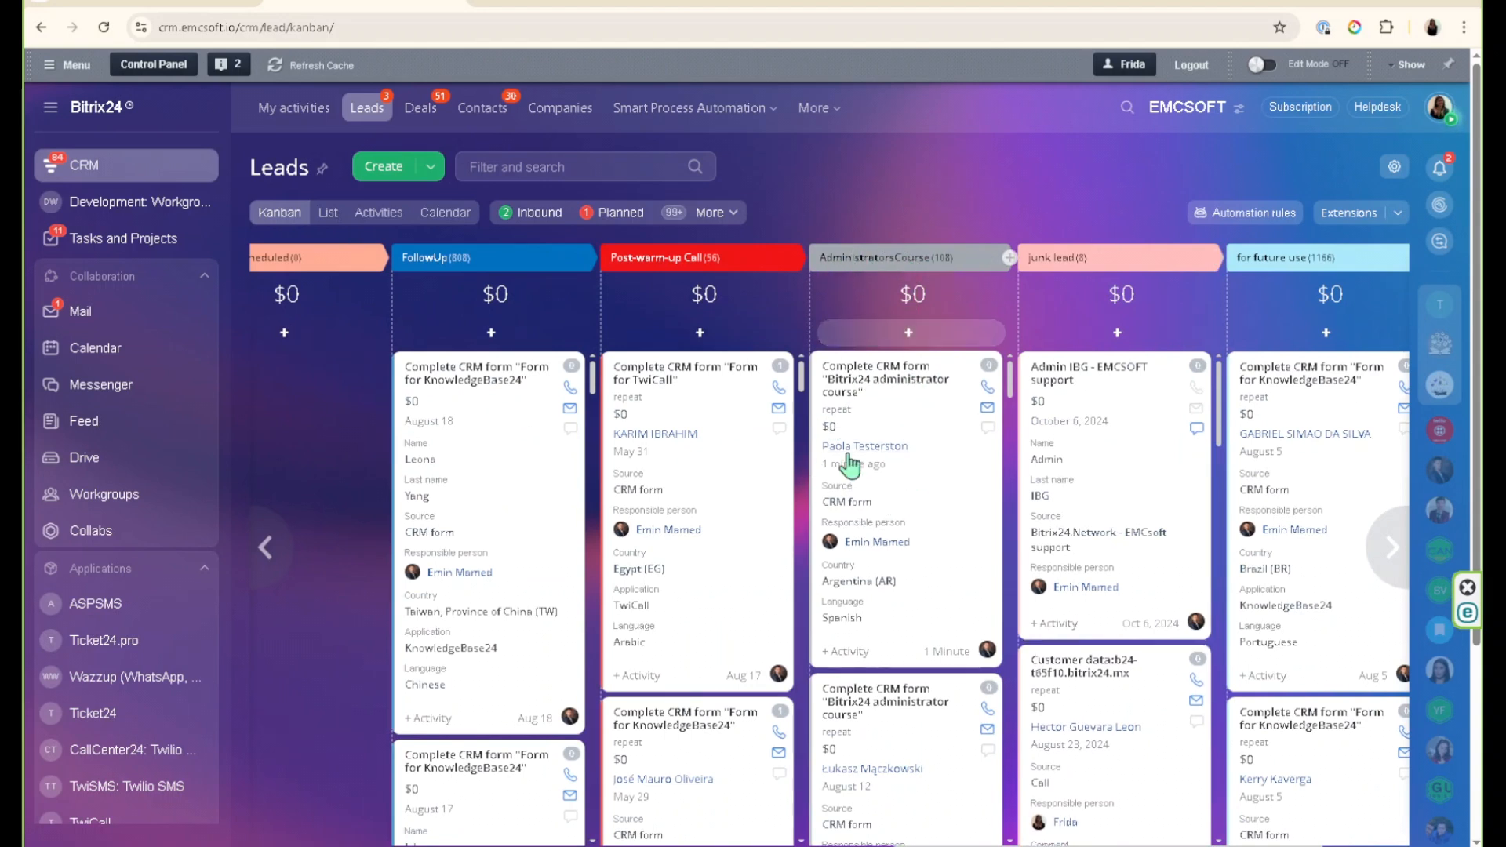
click(842, 384)
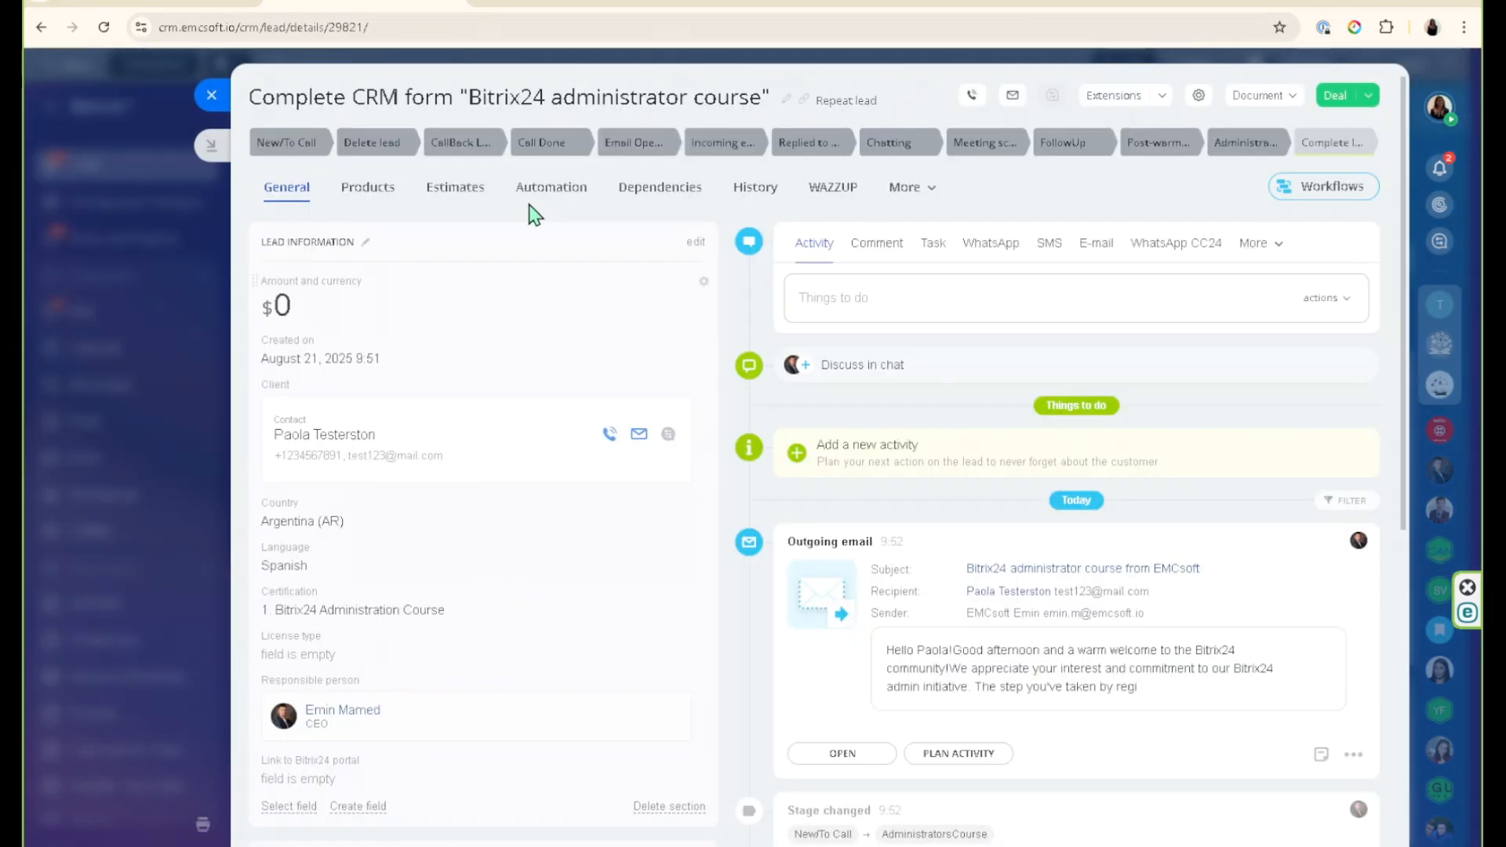
Step: Examine the lead's Marketing domain and page address fields and its creation history, and switch back to the EMCSOFT website window
scroll(685, 596, down, 5)
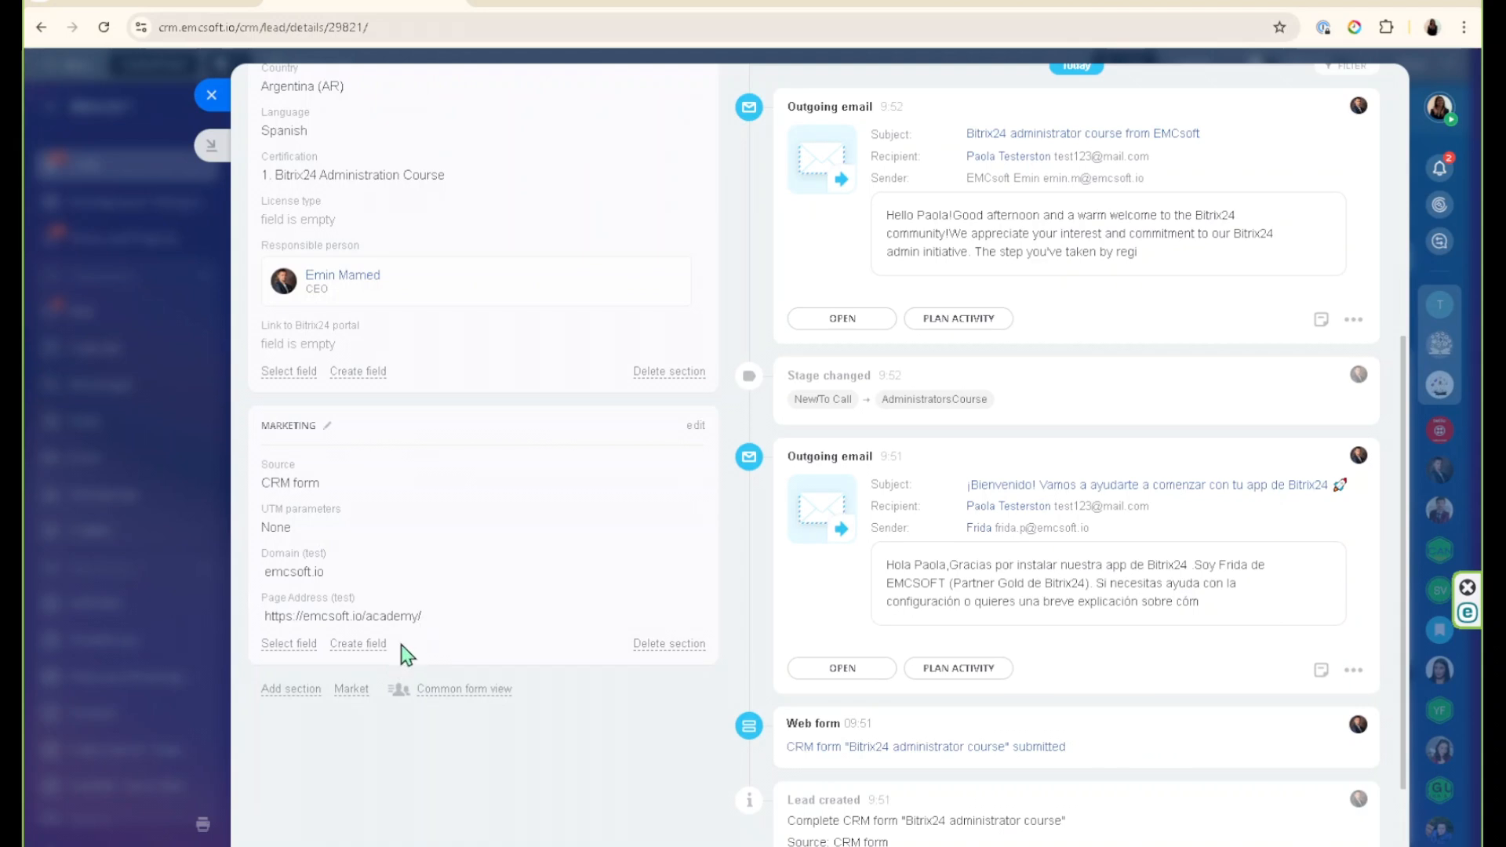
scroll(588, 741, down, 2)
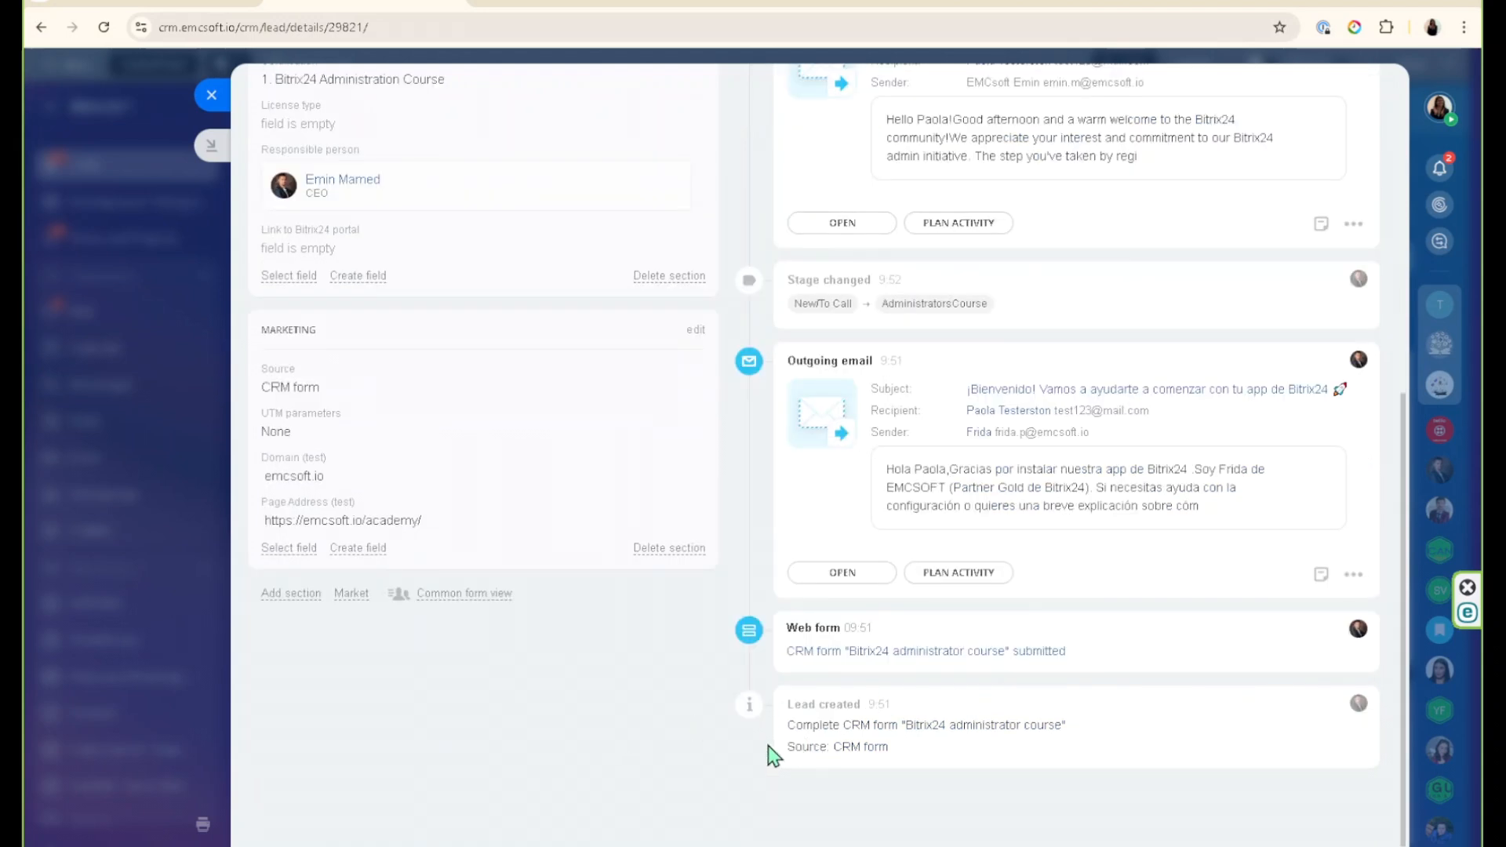
drag(838, 727, 1082, 730)
click(903, 726)
mouse_move(128, 808)
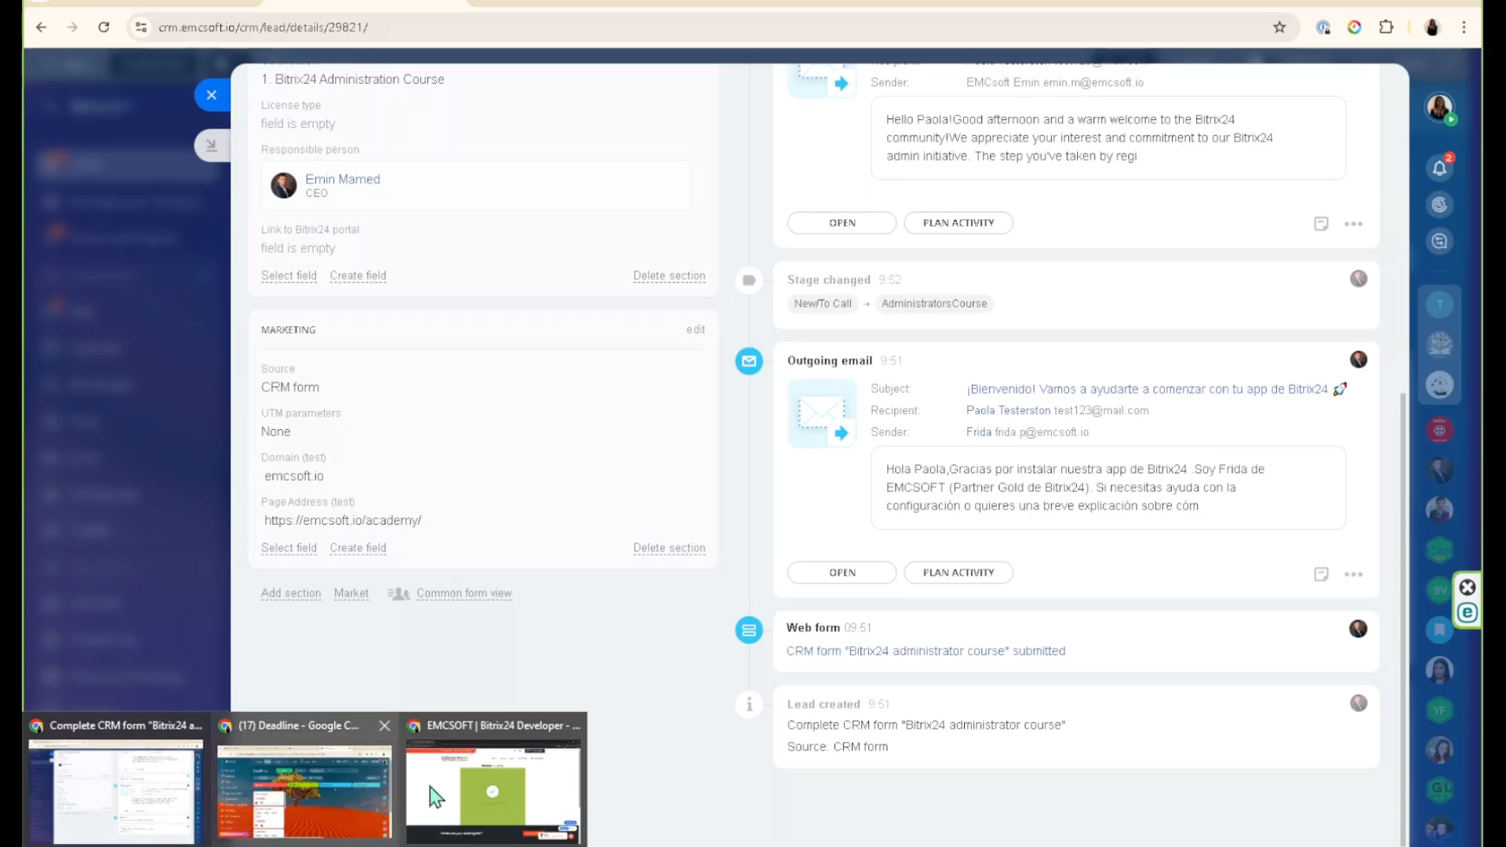
click(430, 786)
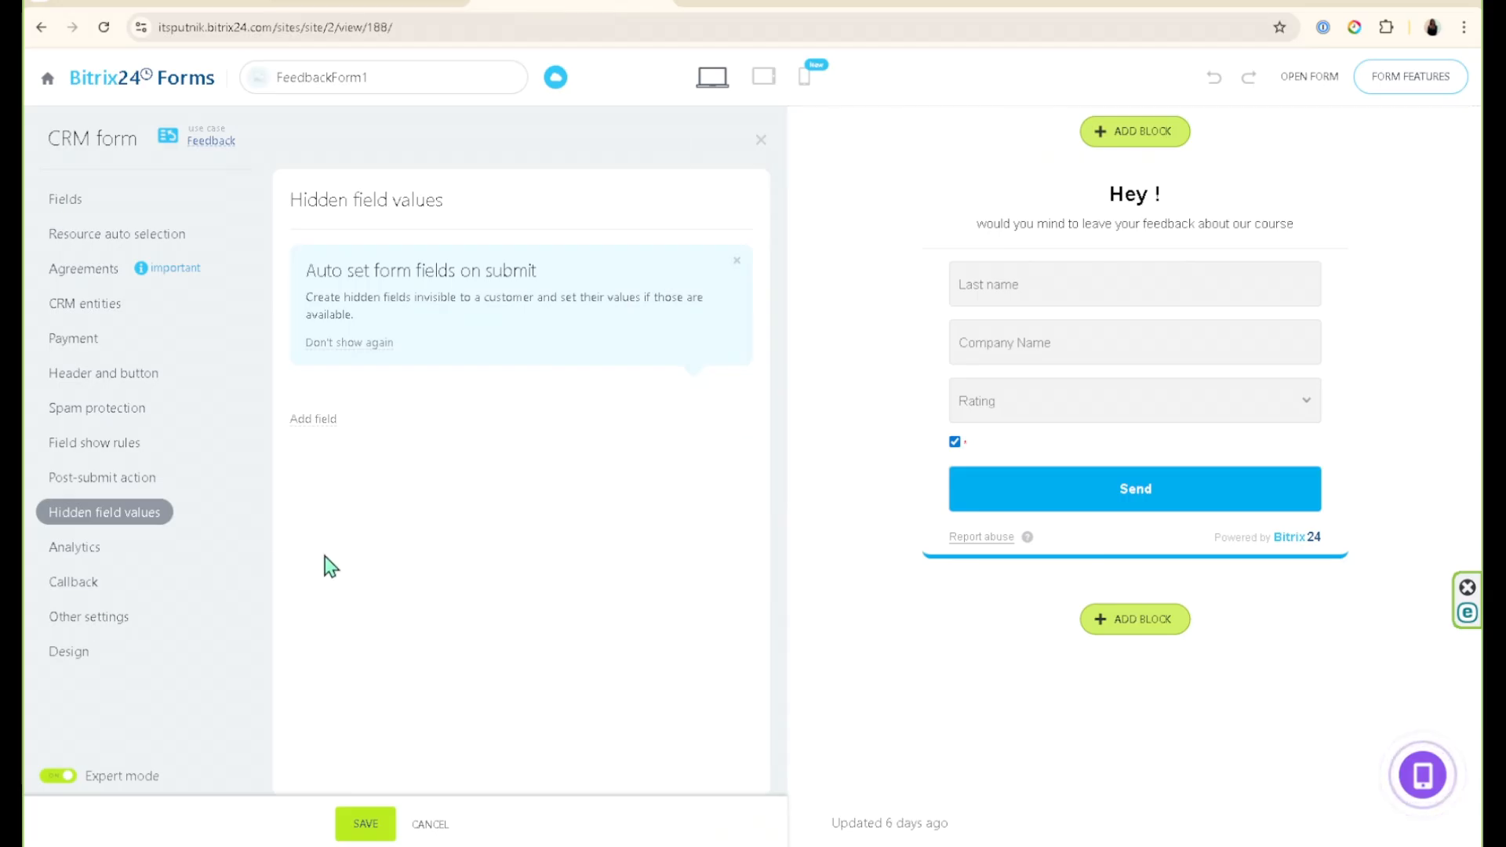
Step: Add the Deal fields Parameters, Result ID, Form ID and Form Name to the hidden field values of FeedbackForm1
click(318, 423)
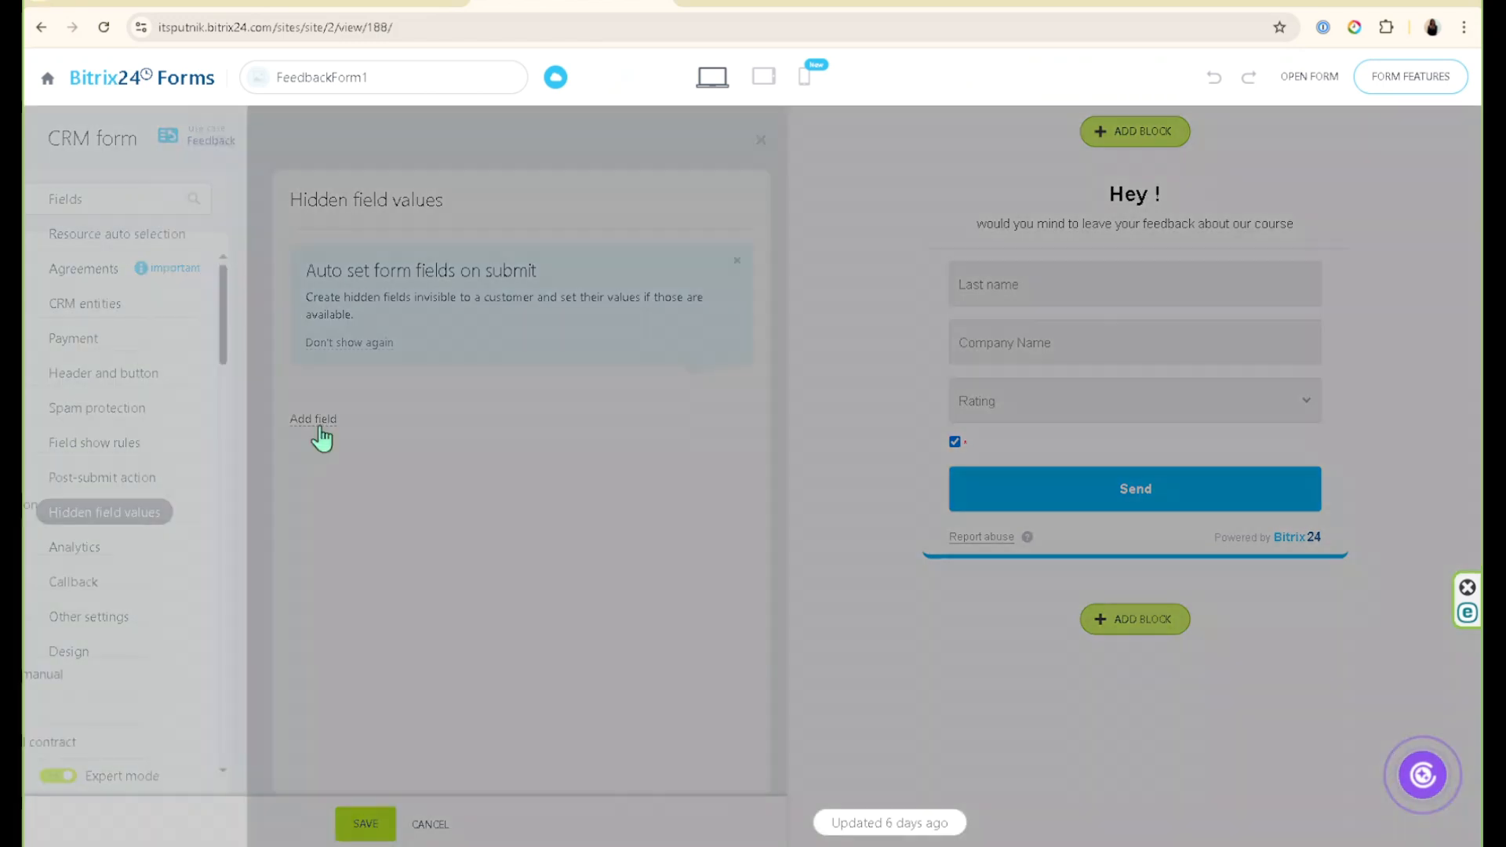
click(88, 339)
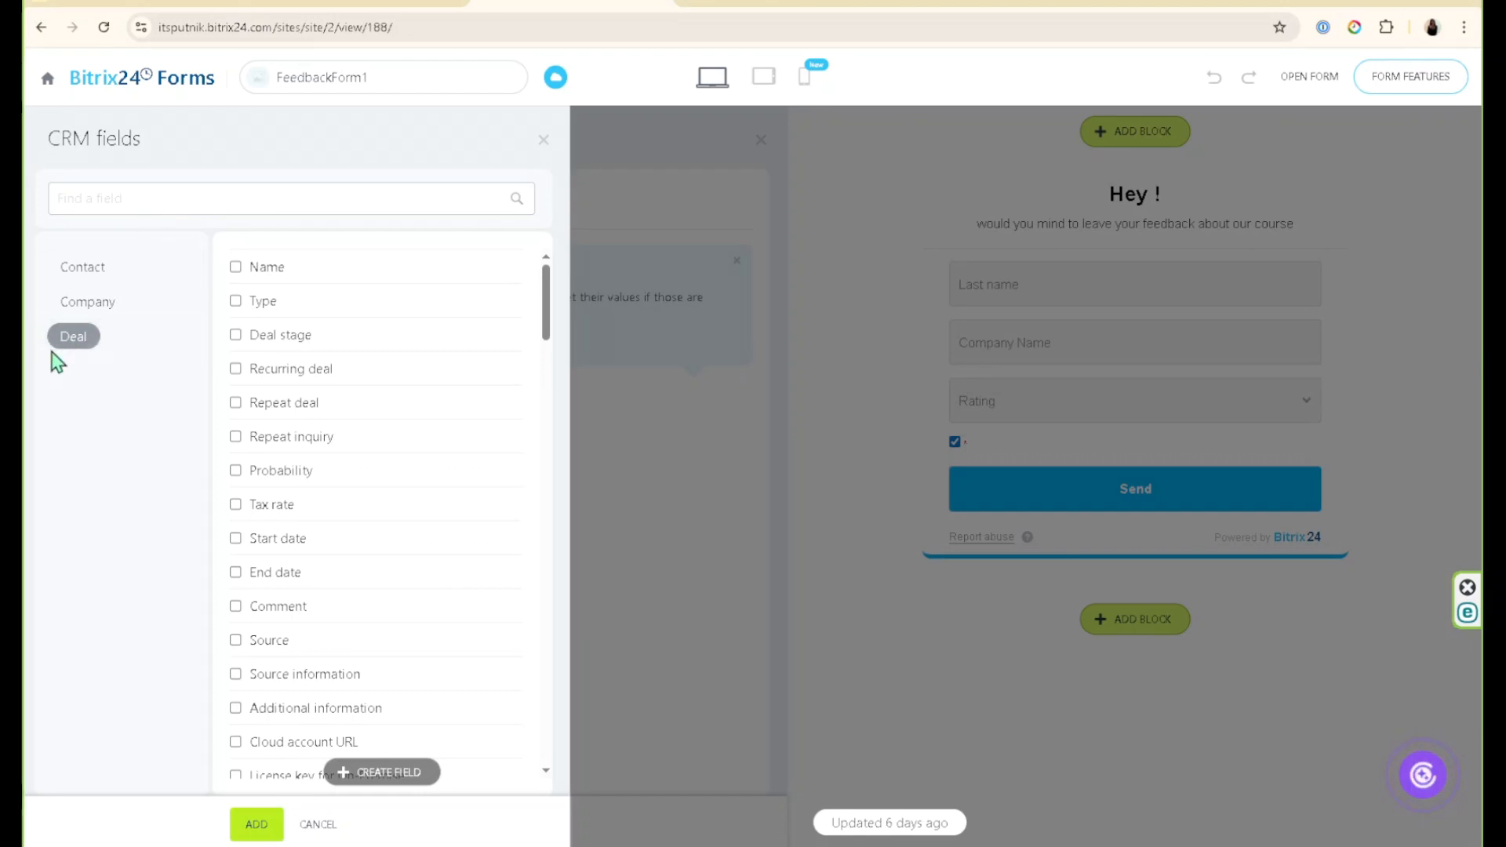
click(185, 207)
text(par)
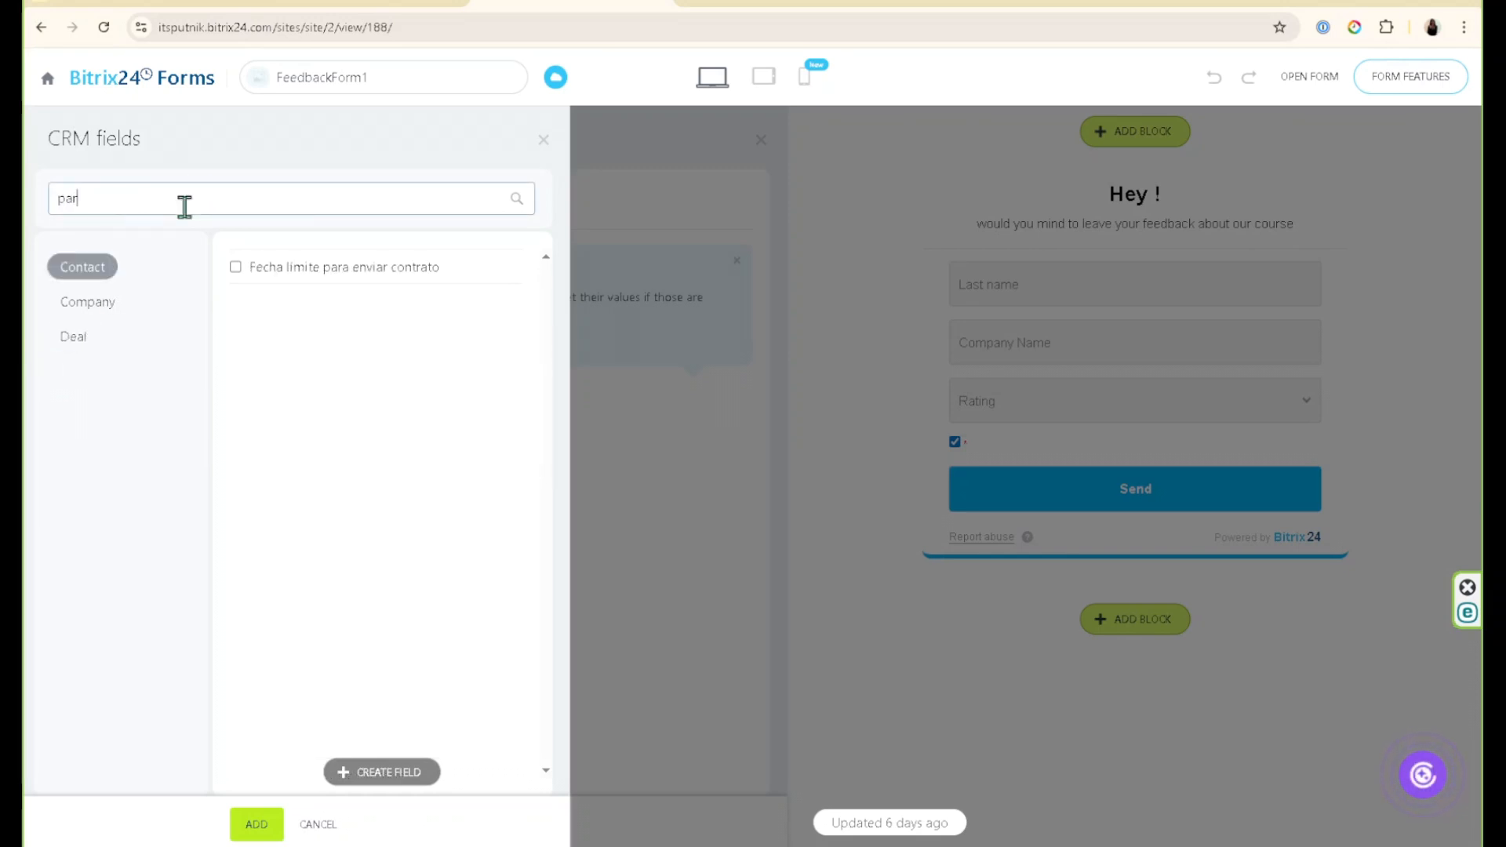
text(a)
click(73, 337)
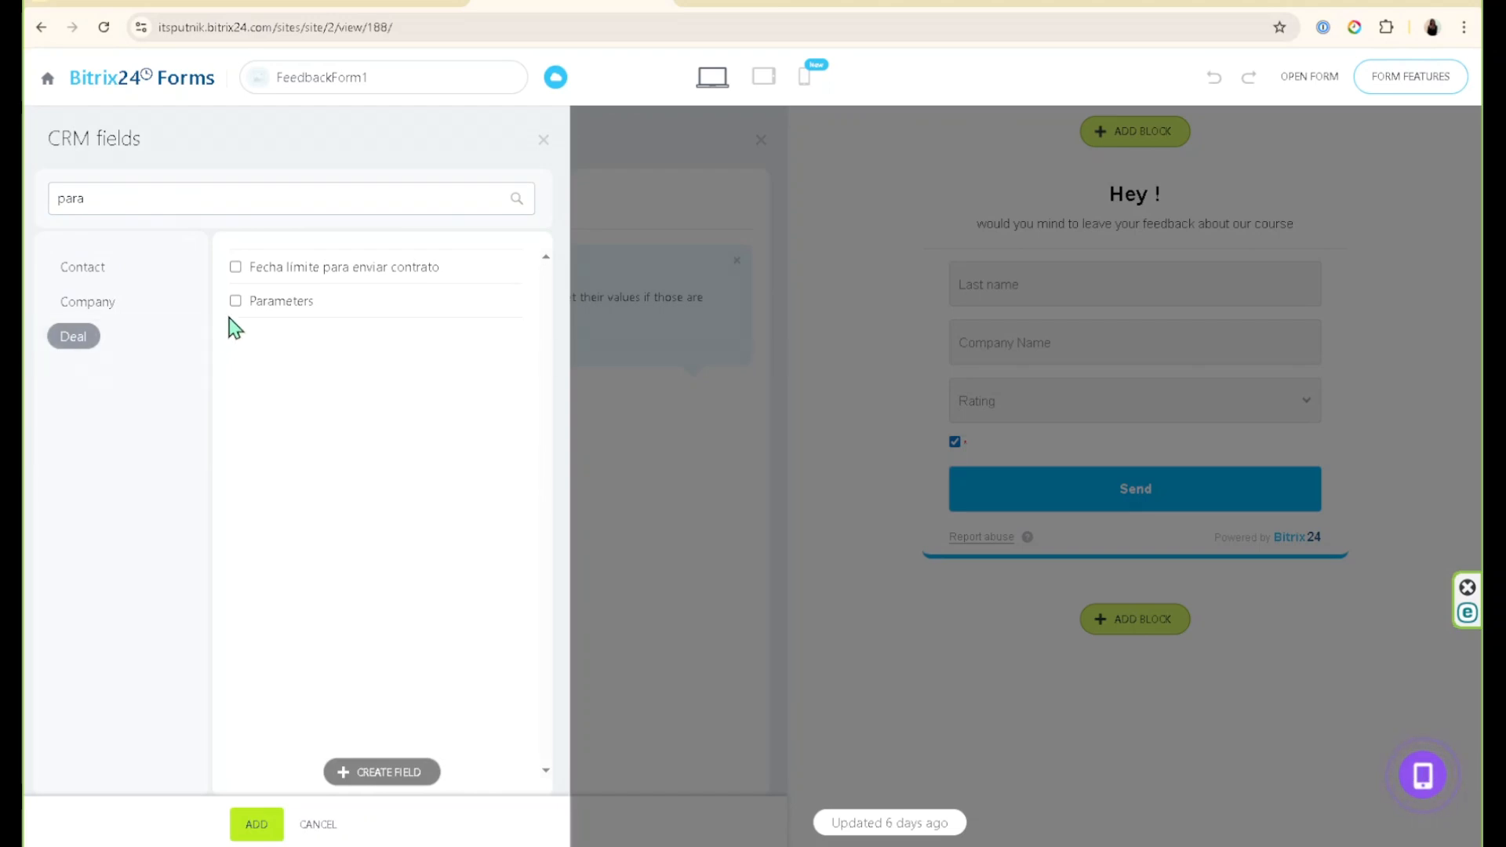
click(250, 302)
click(256, 824)
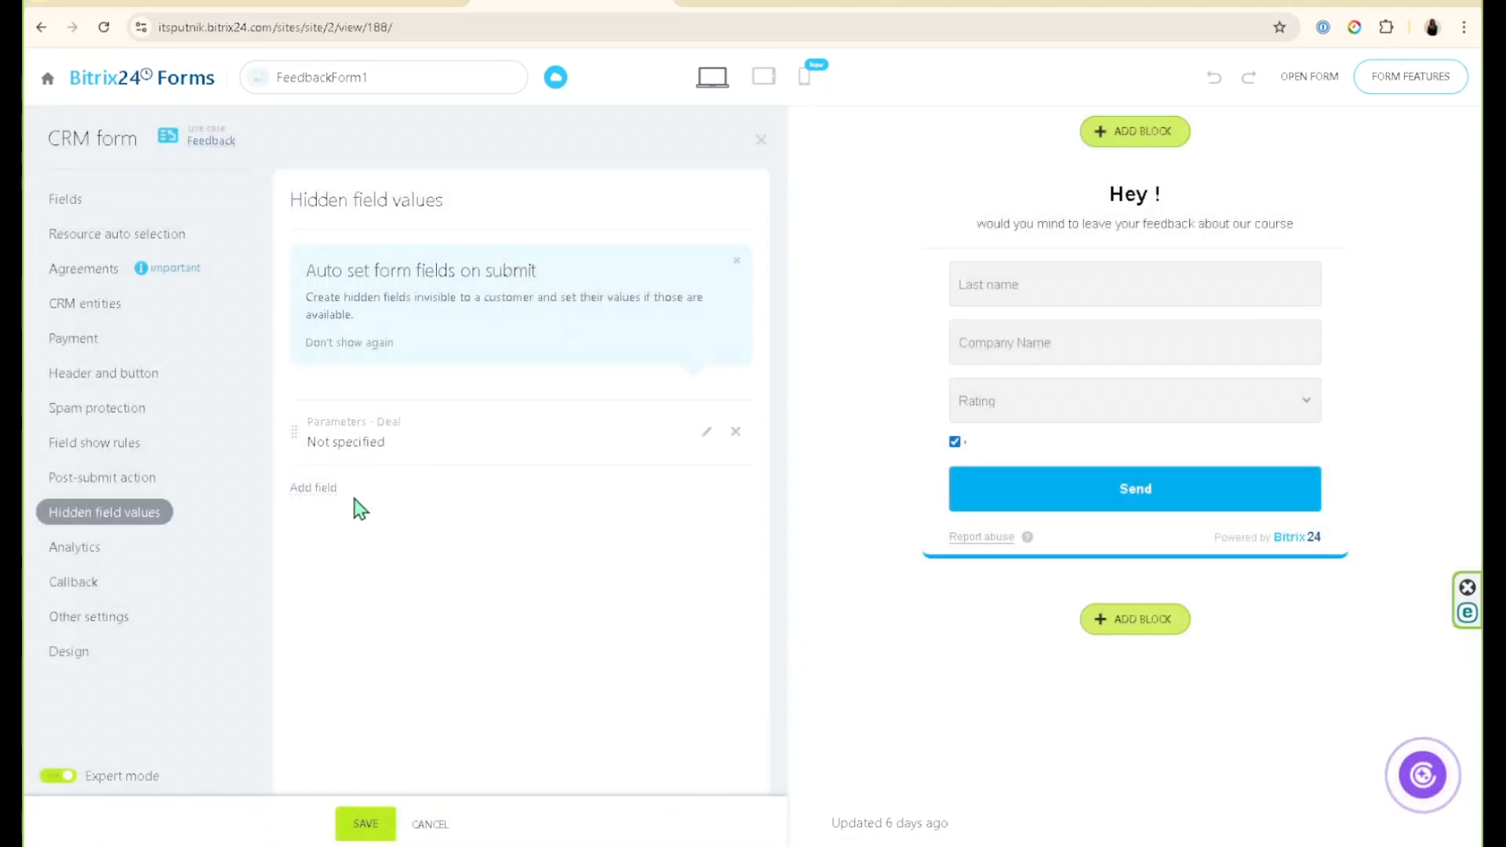
click(313, 489)
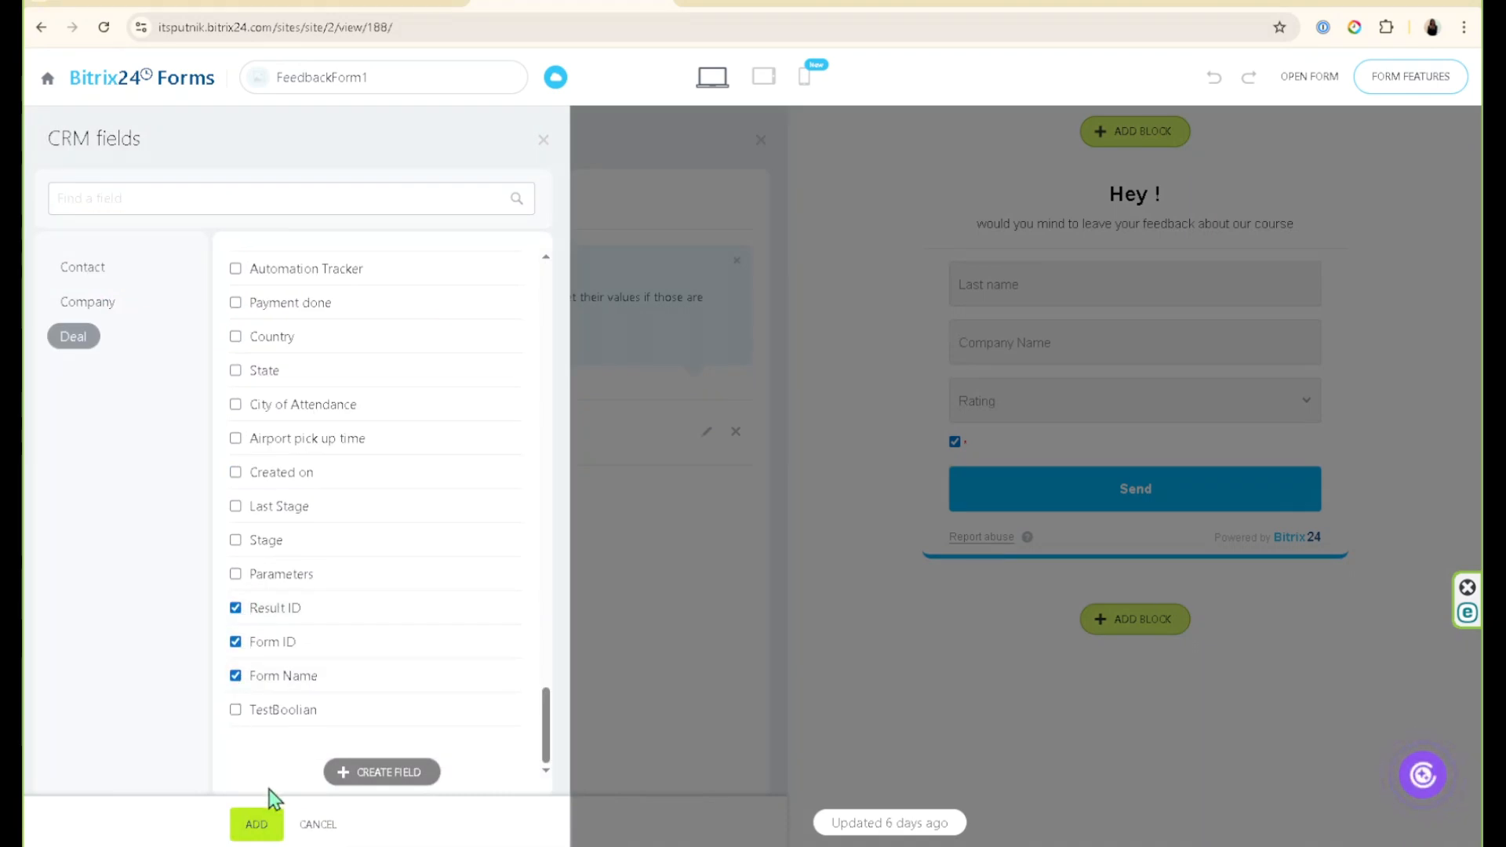
click(253, 820)
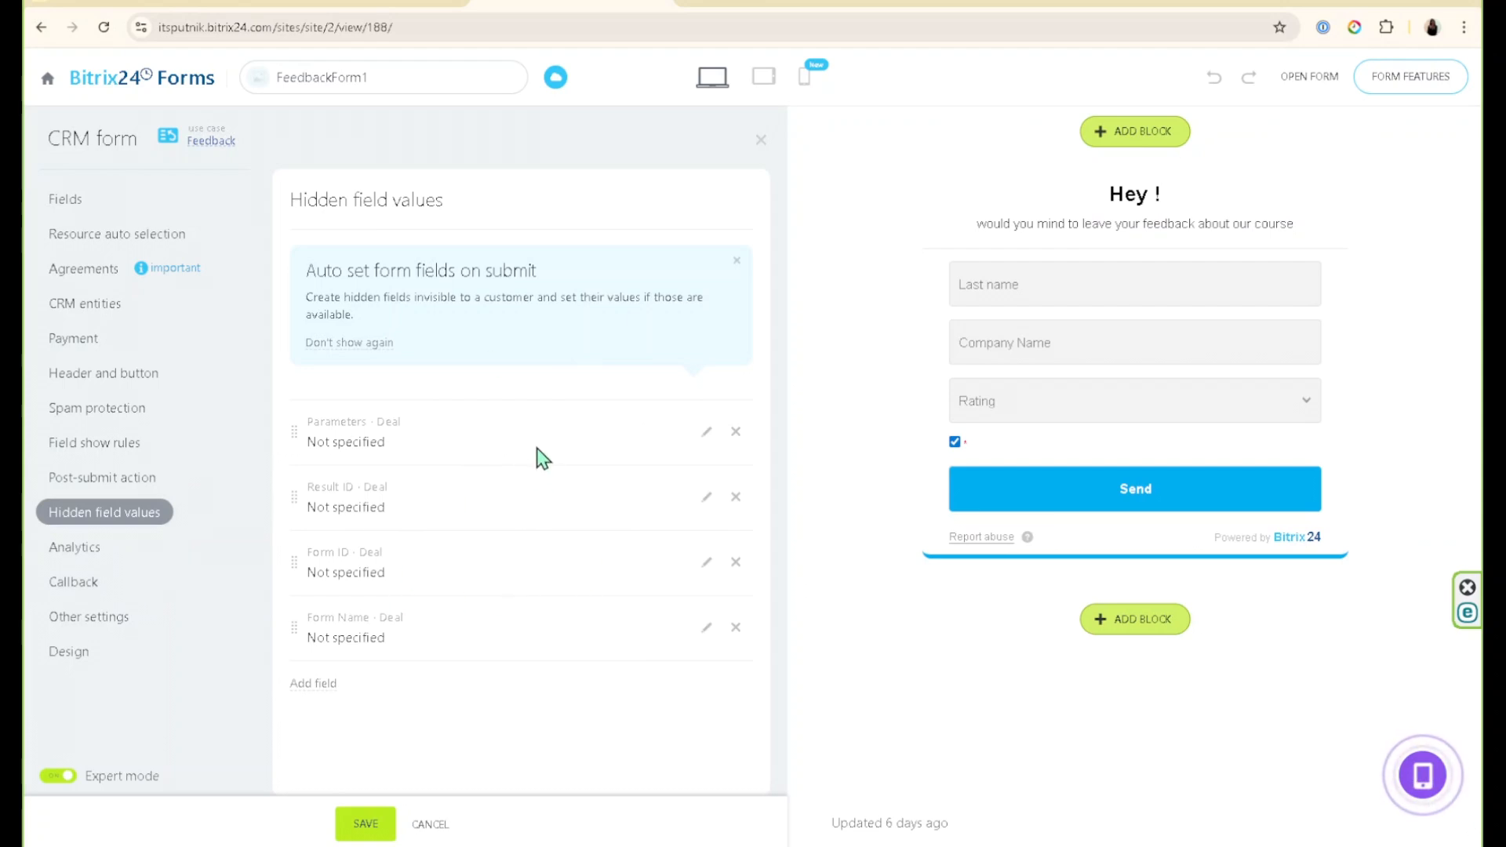
Step: Check which CRM entity the form creates, and set the hidden Parameters field to the Parameter variable %my_param1%
click(82, 308)
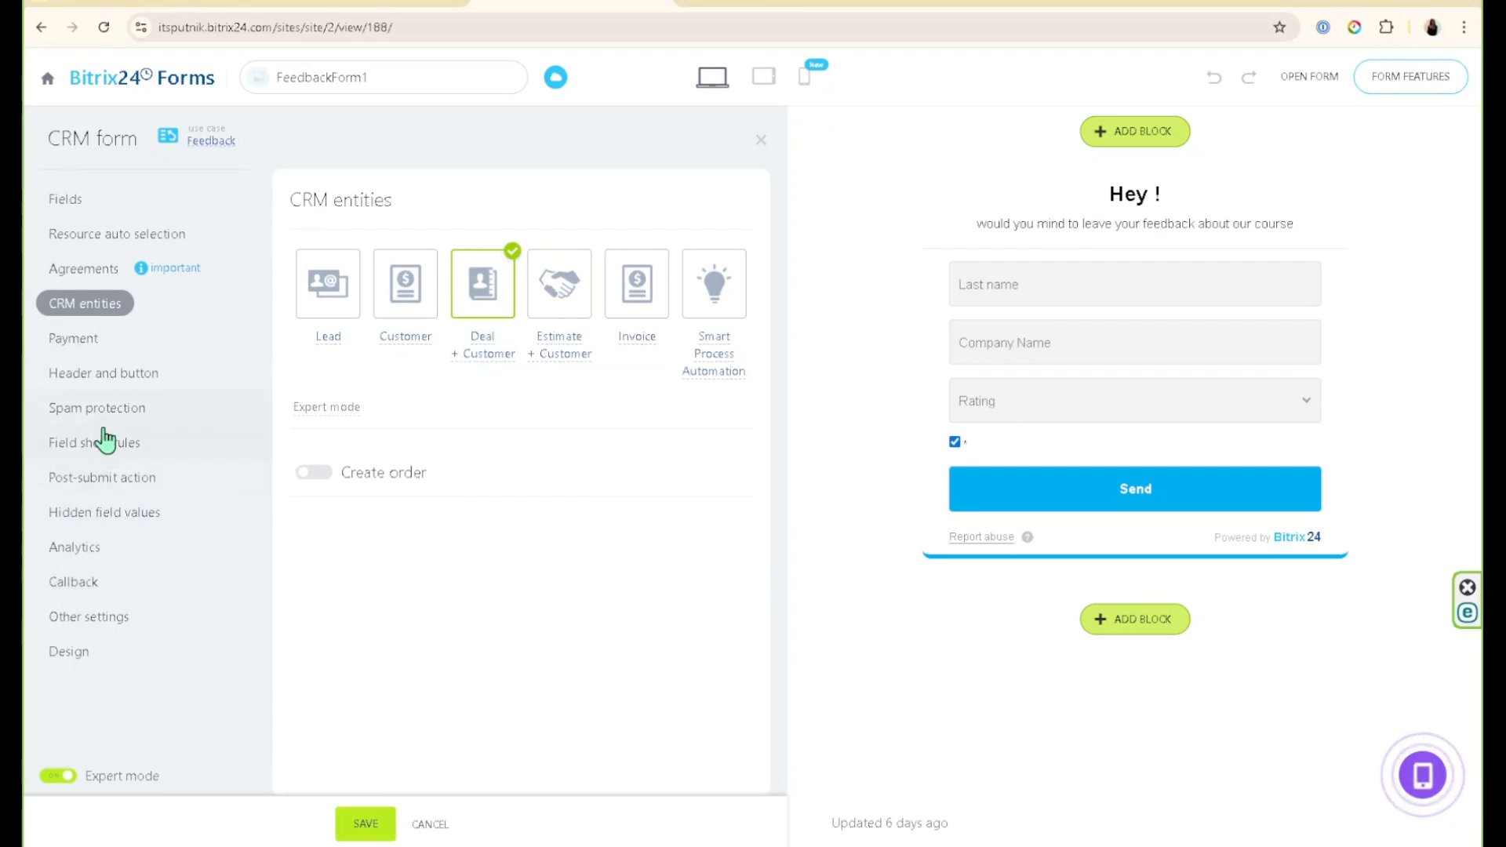
click(107, 513)
click(706, 435)
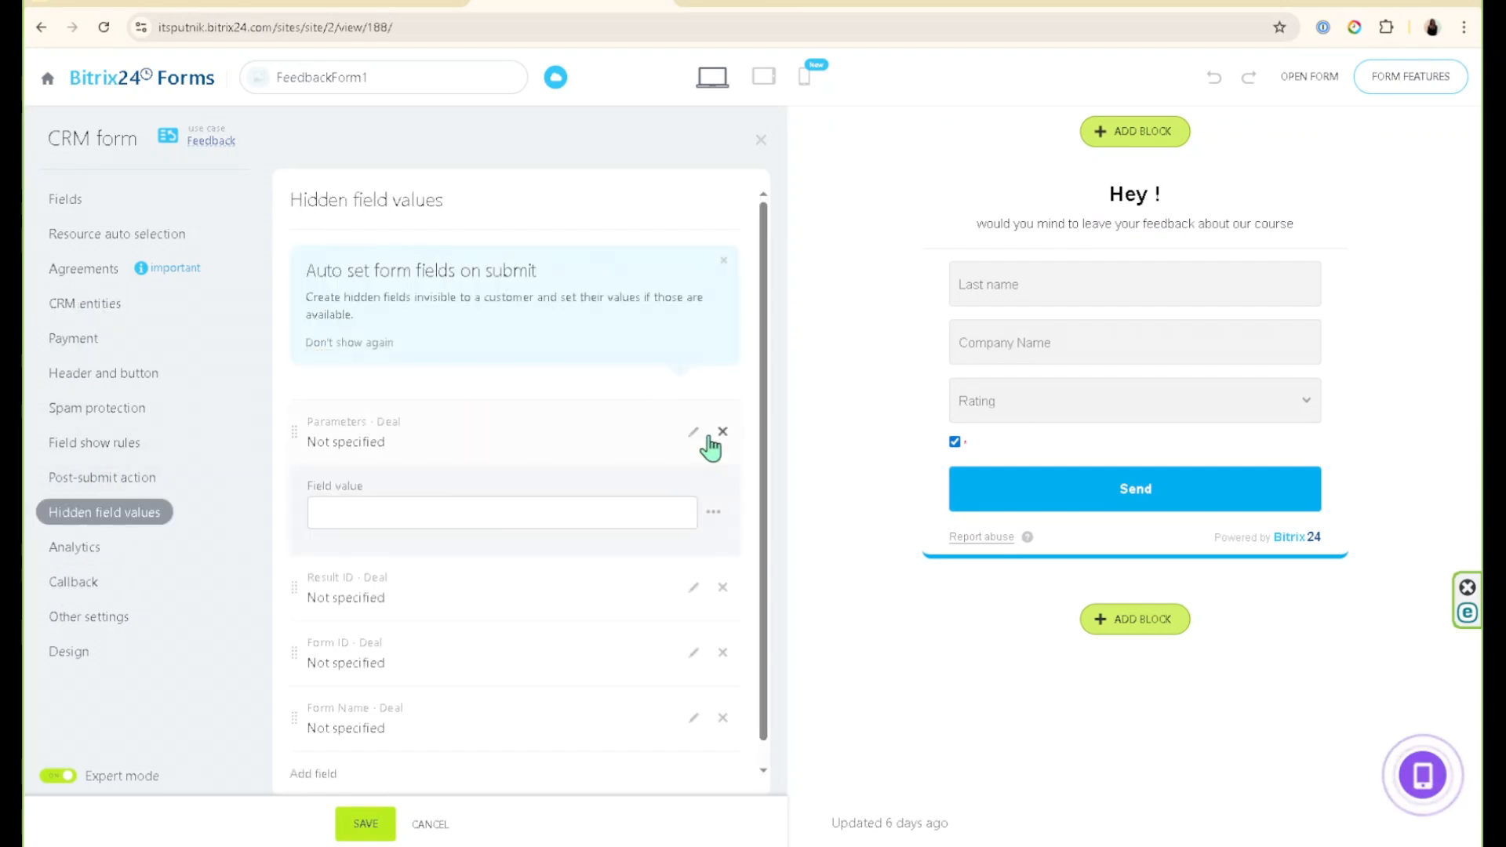
click(709, 514)
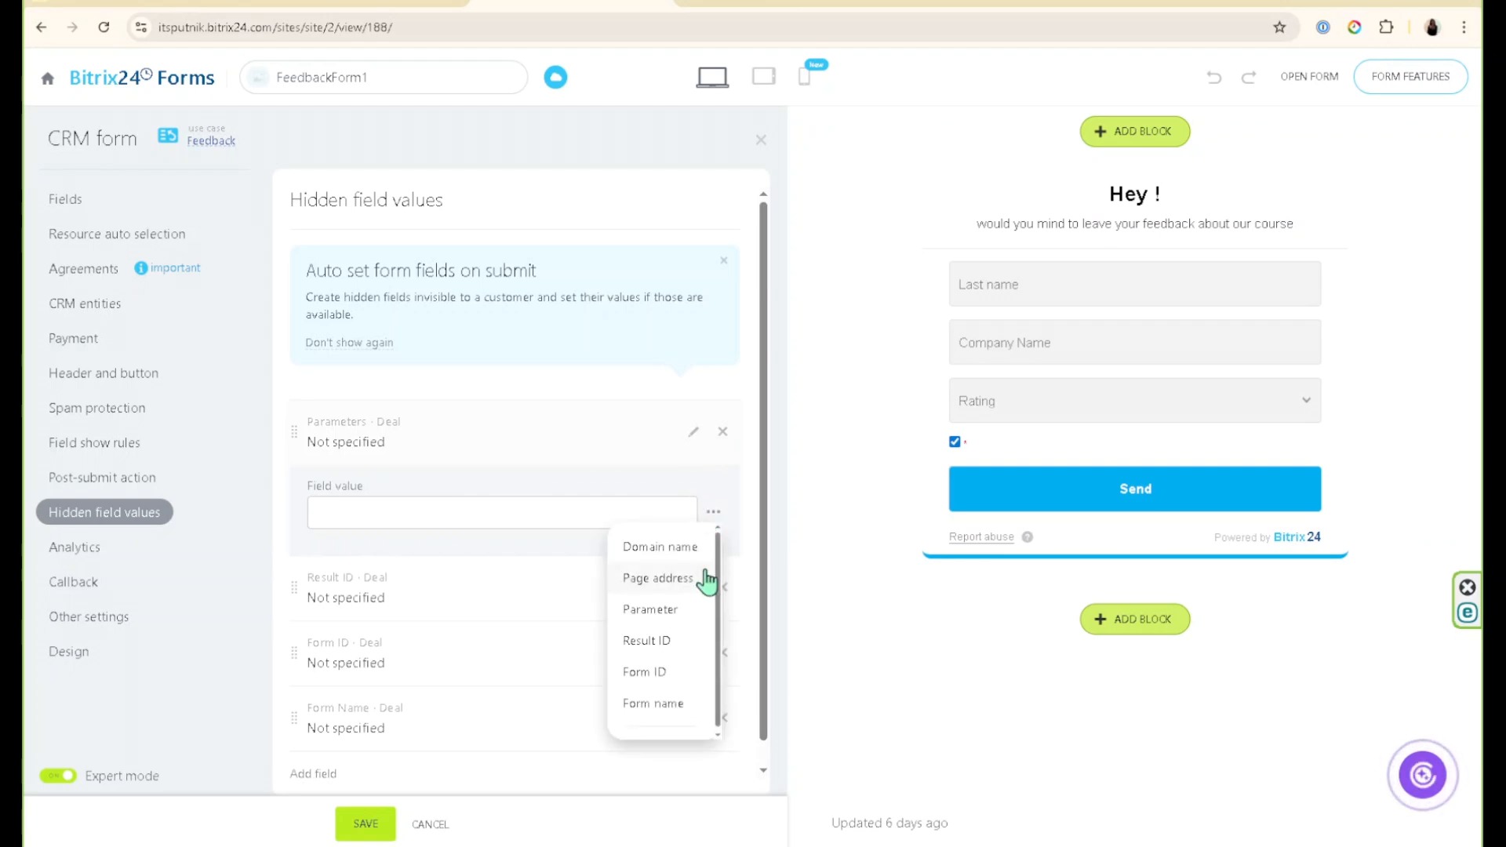
click(633, 620)
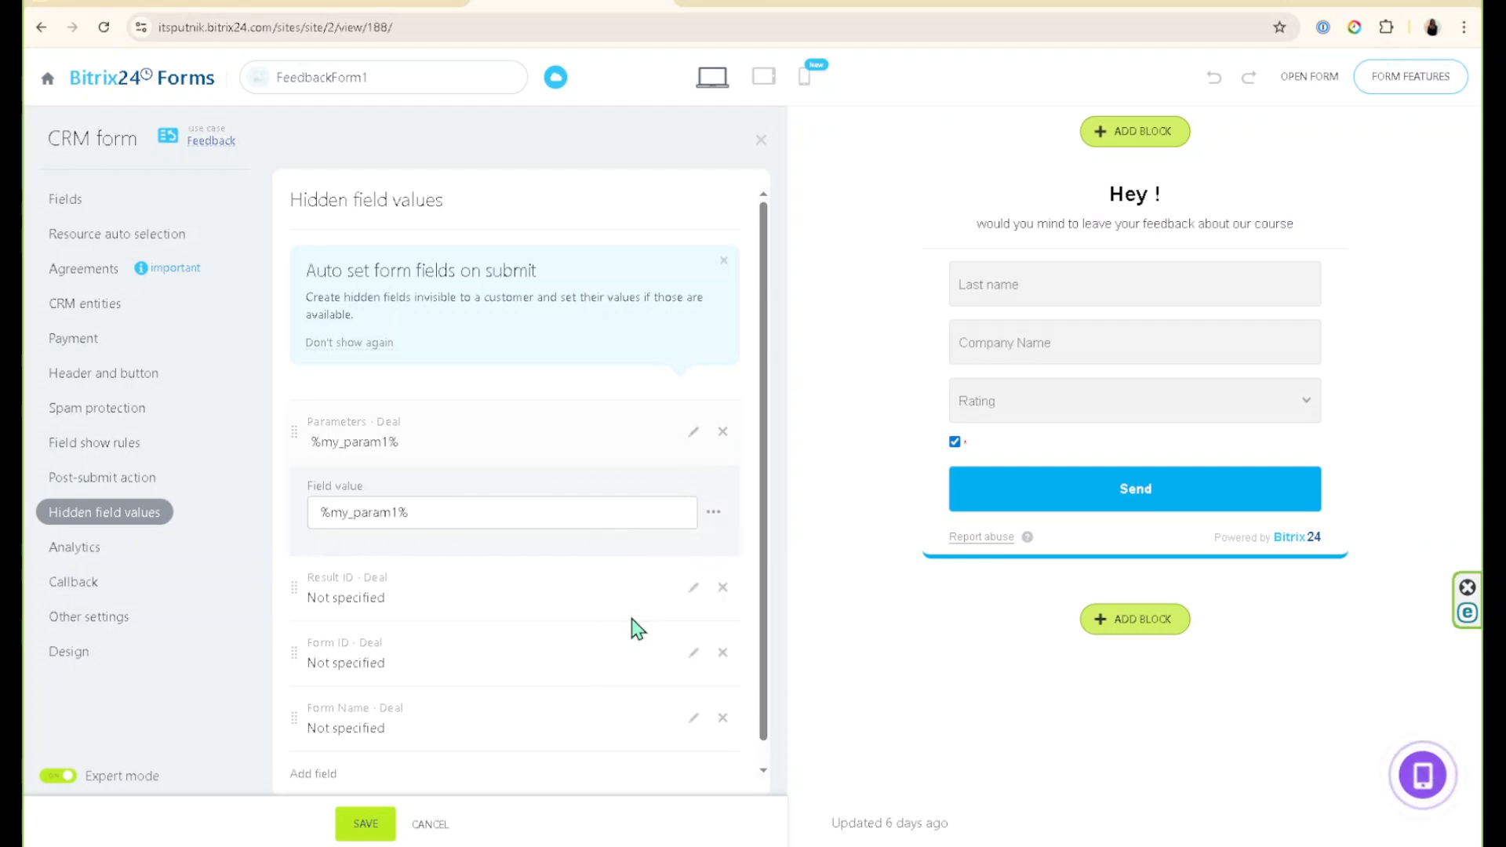
Step: Set the hidden Result ID field to %crm_result_id% and the hidden Form ID field to %crm_form_id%
click(693, 588)
click(713, 668)
scroll(710, 682, down, 2)
click(640, 676)
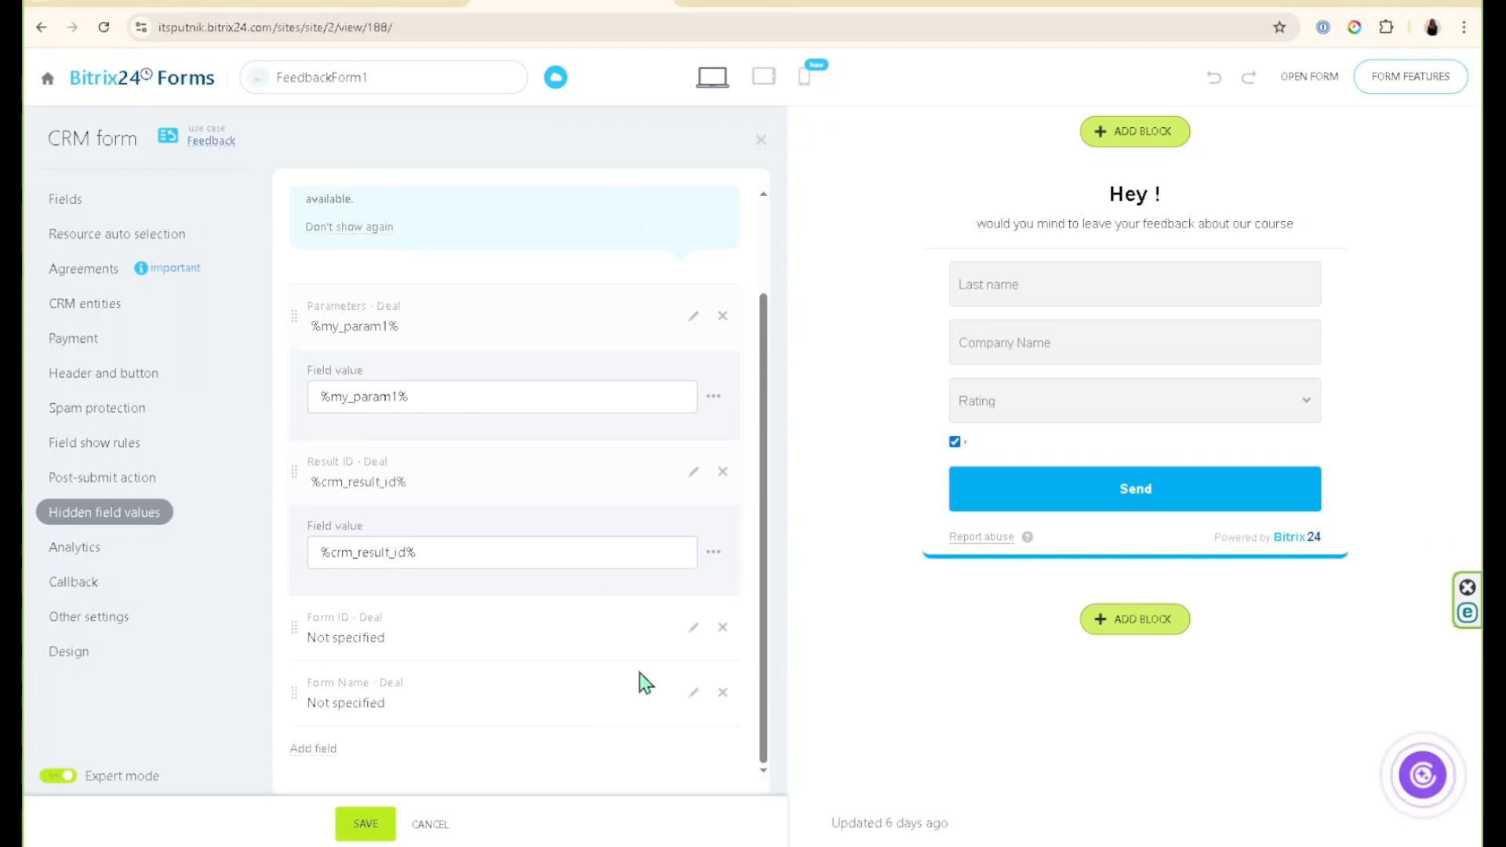
click(695, 627)
scroll(667, 620, down, 1)
click(713, 617)
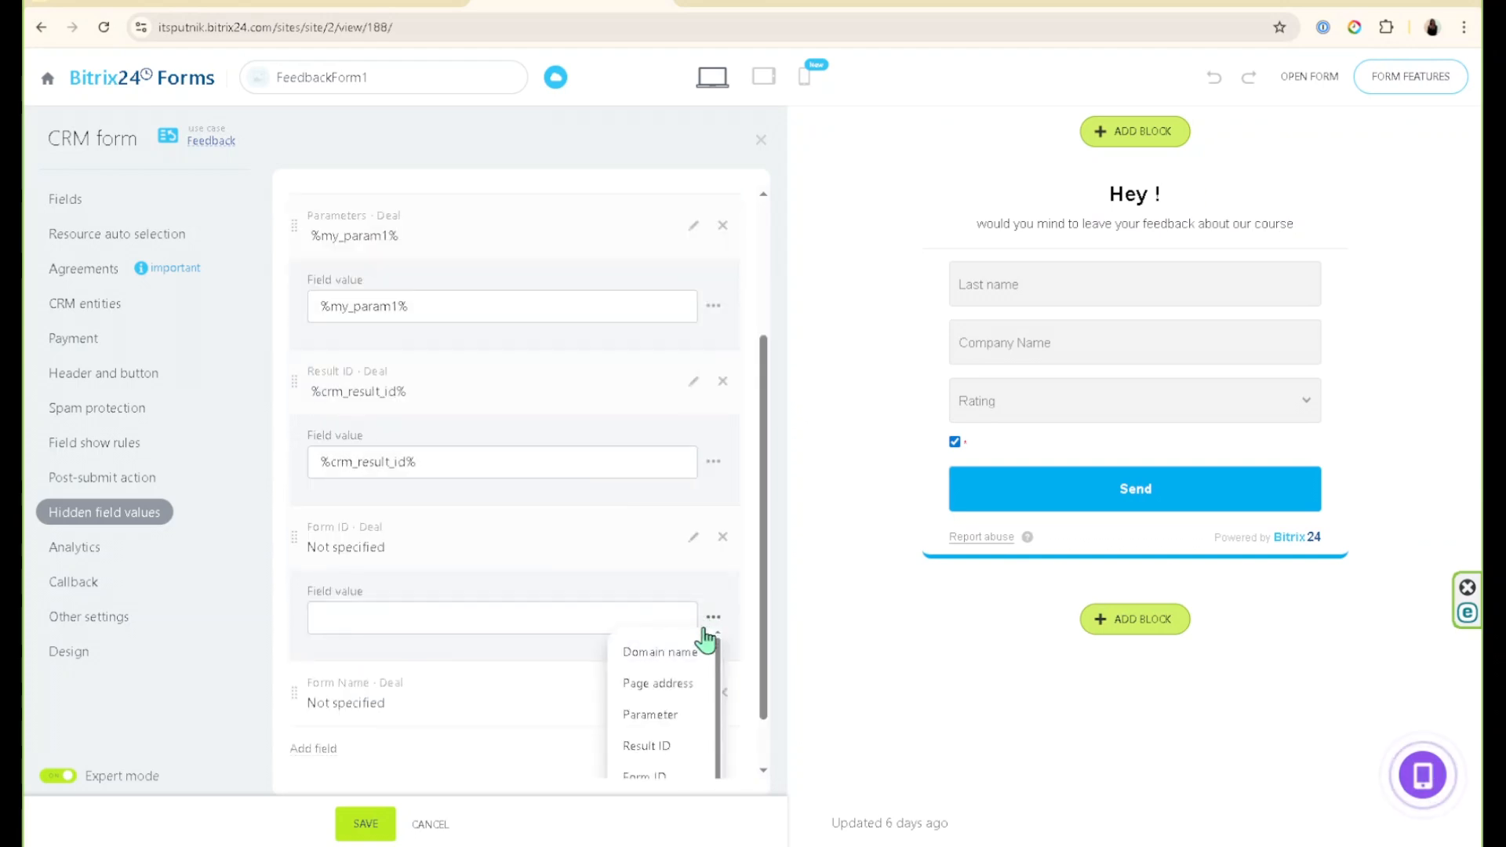
click(645, 774)
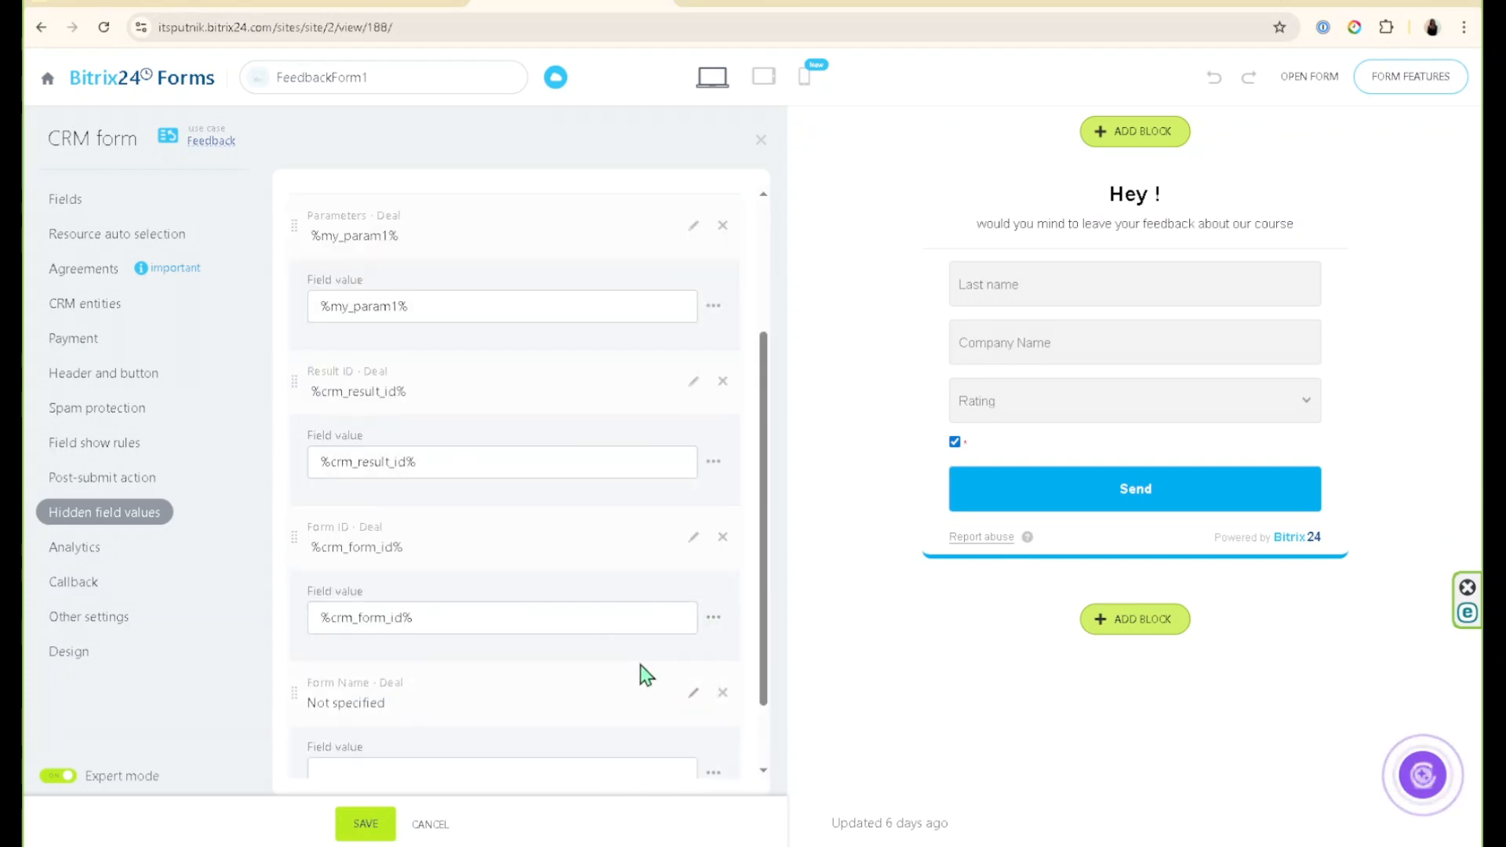
Step: Set the hidden Form Name field to the variable %crm_form_name%
click(693, 695)
scroll(707, 689, down, 1)
click(713, 682)
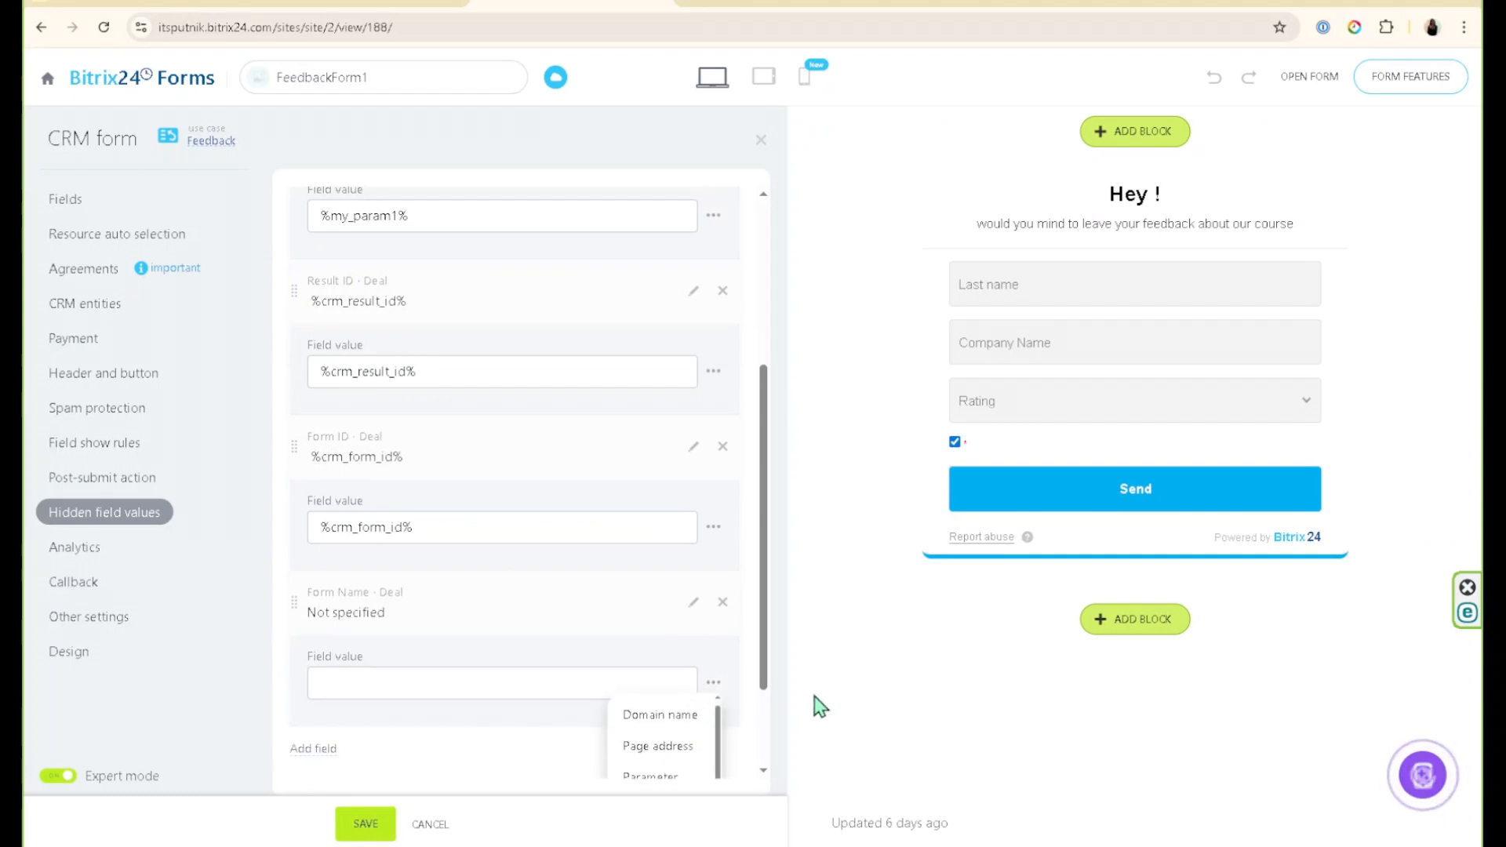
scroll(667, 730, down, 2)
click(650, 741)
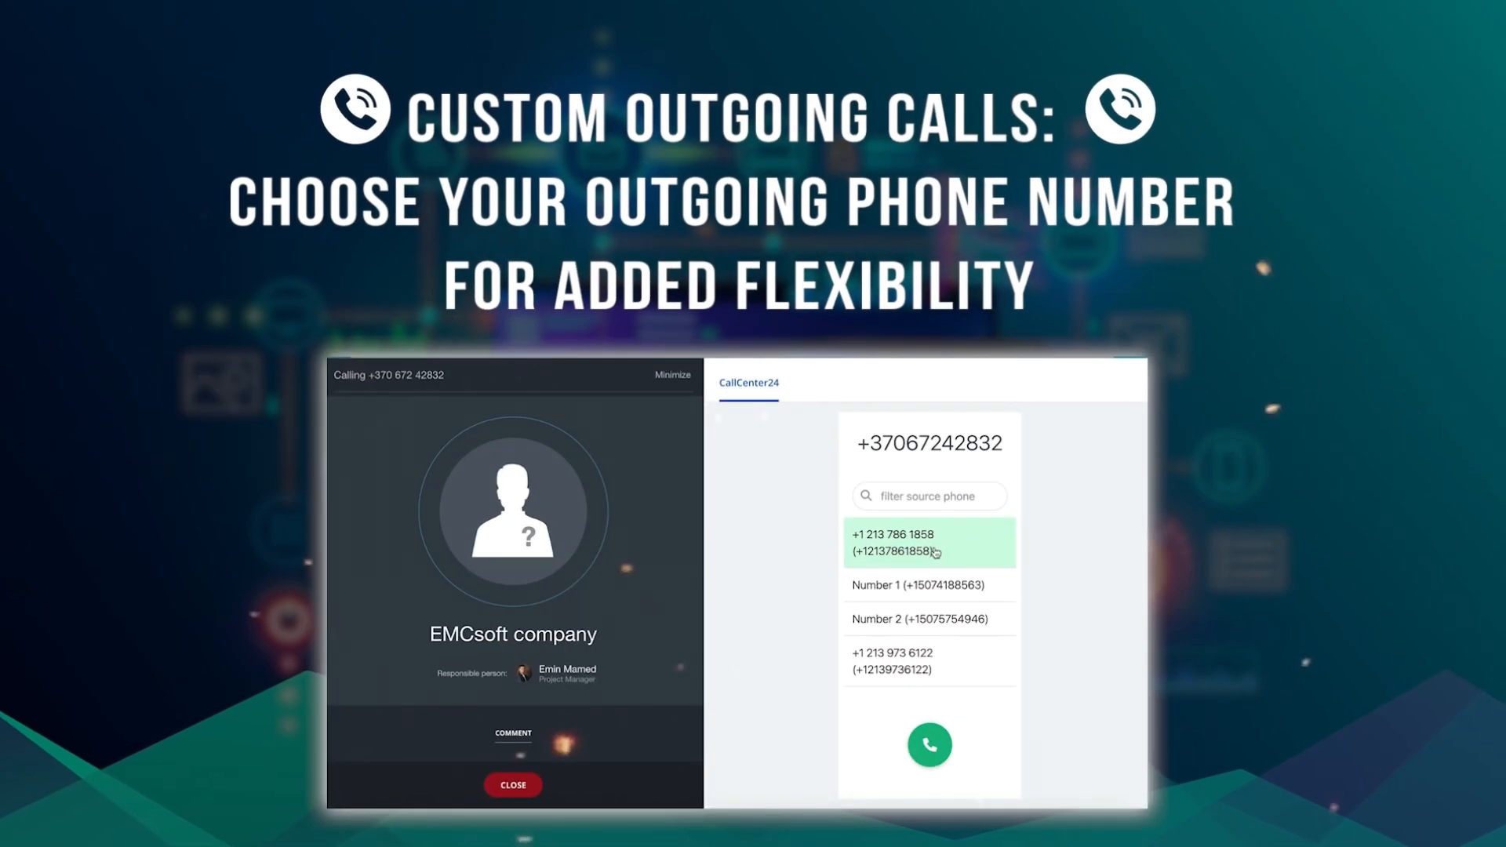
click(930, 745)
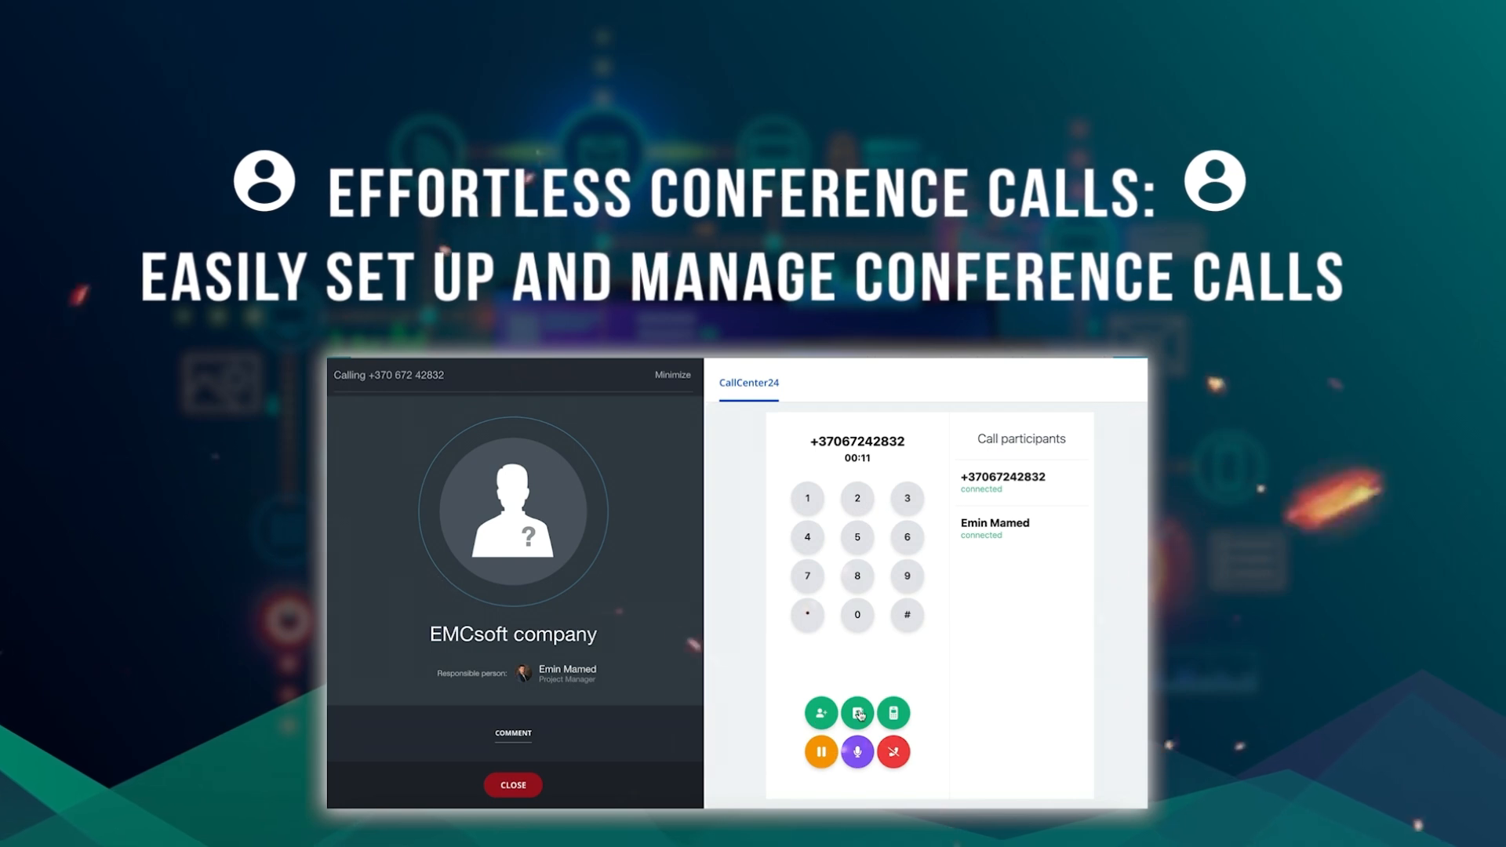
click(820, 715)
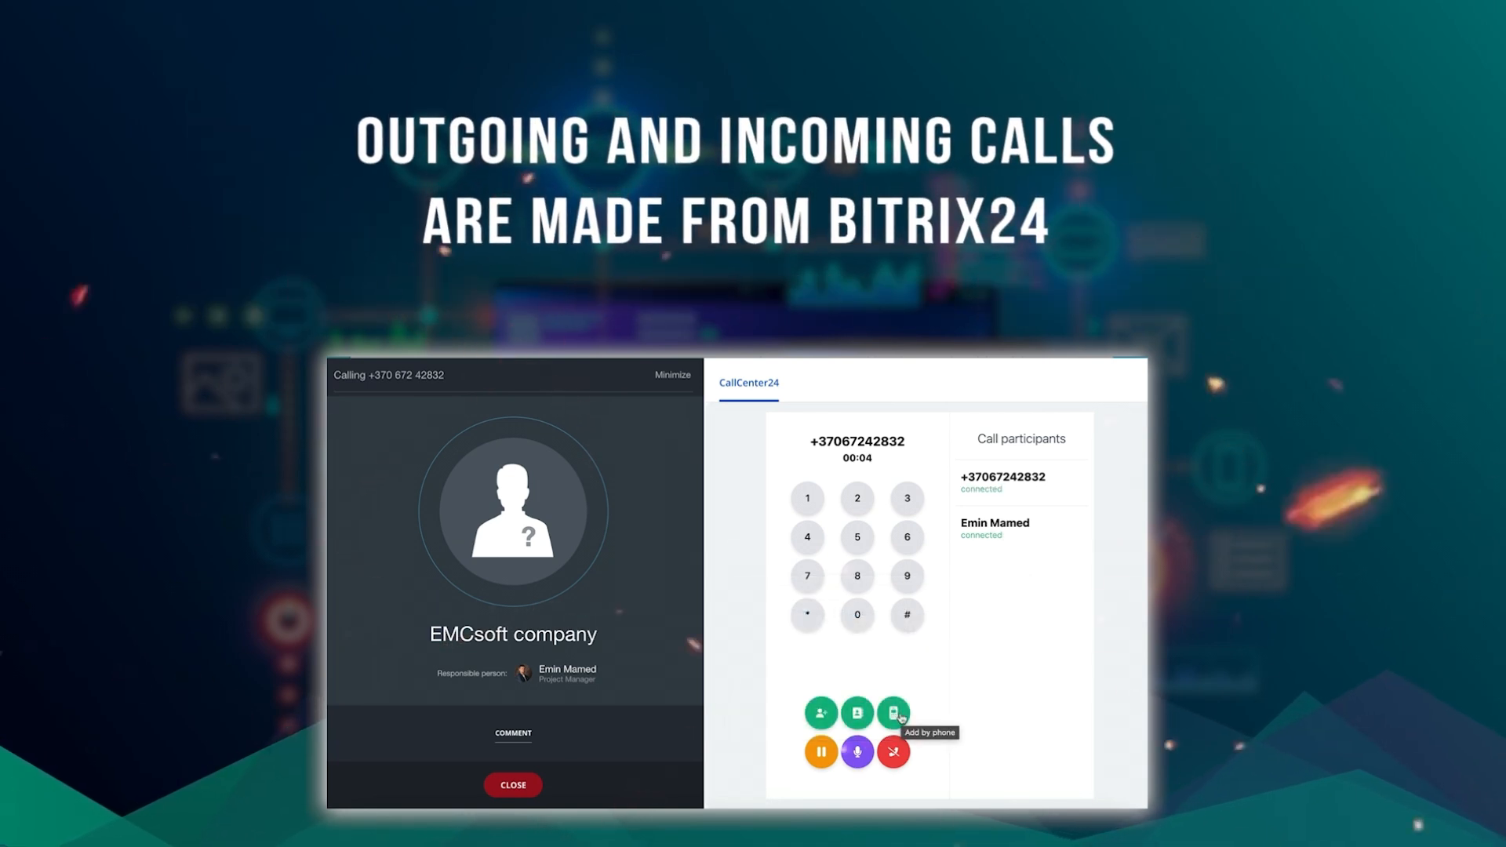
click(894, 713)
text(+129696234)
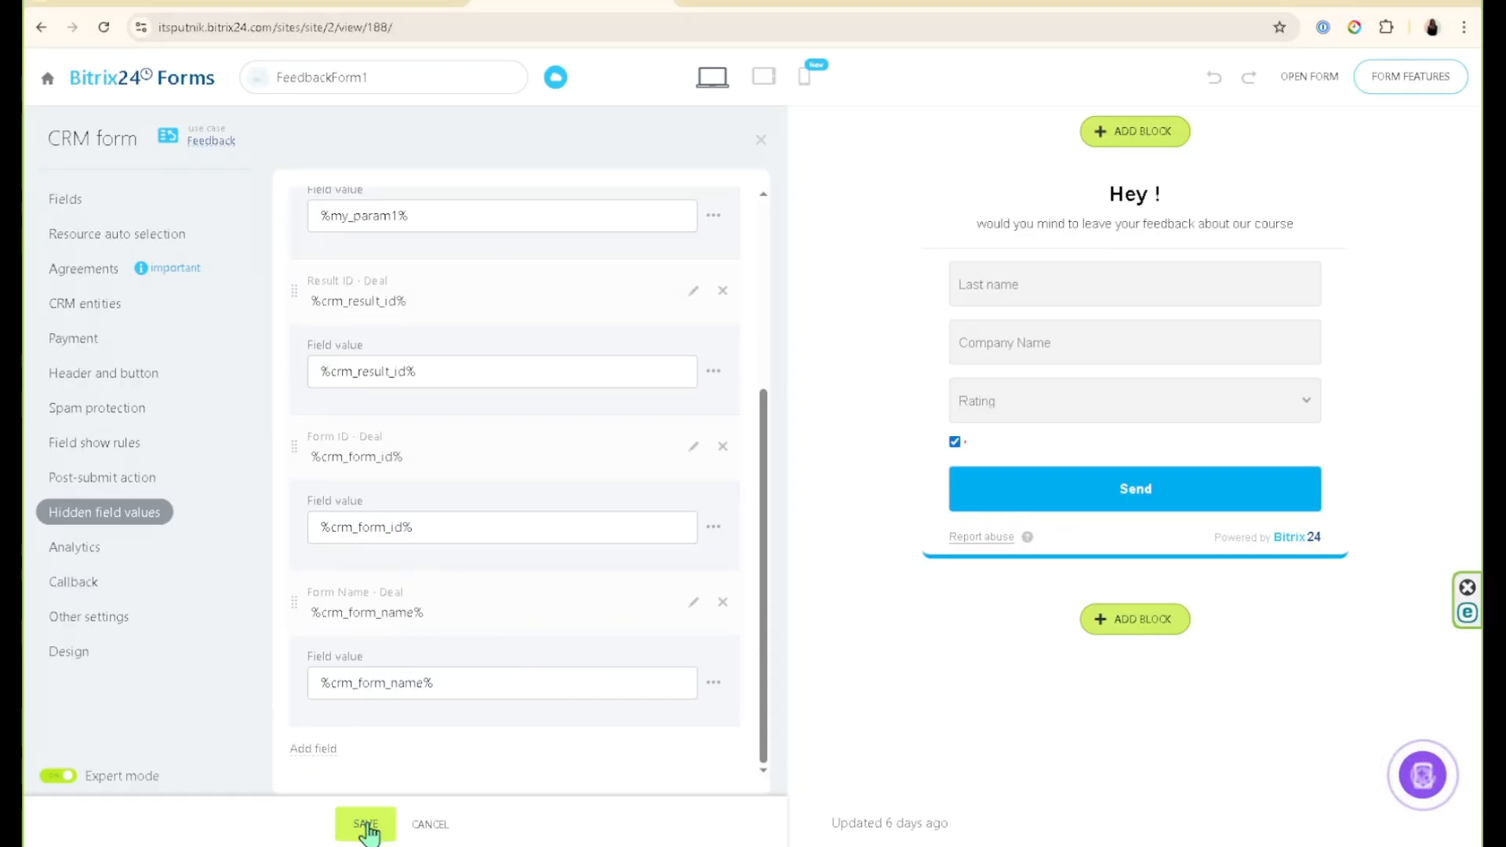
Step: Save the hidden field values and check the ID and name of FeedbackForm1 in the CRM forms list
click(367, 825)
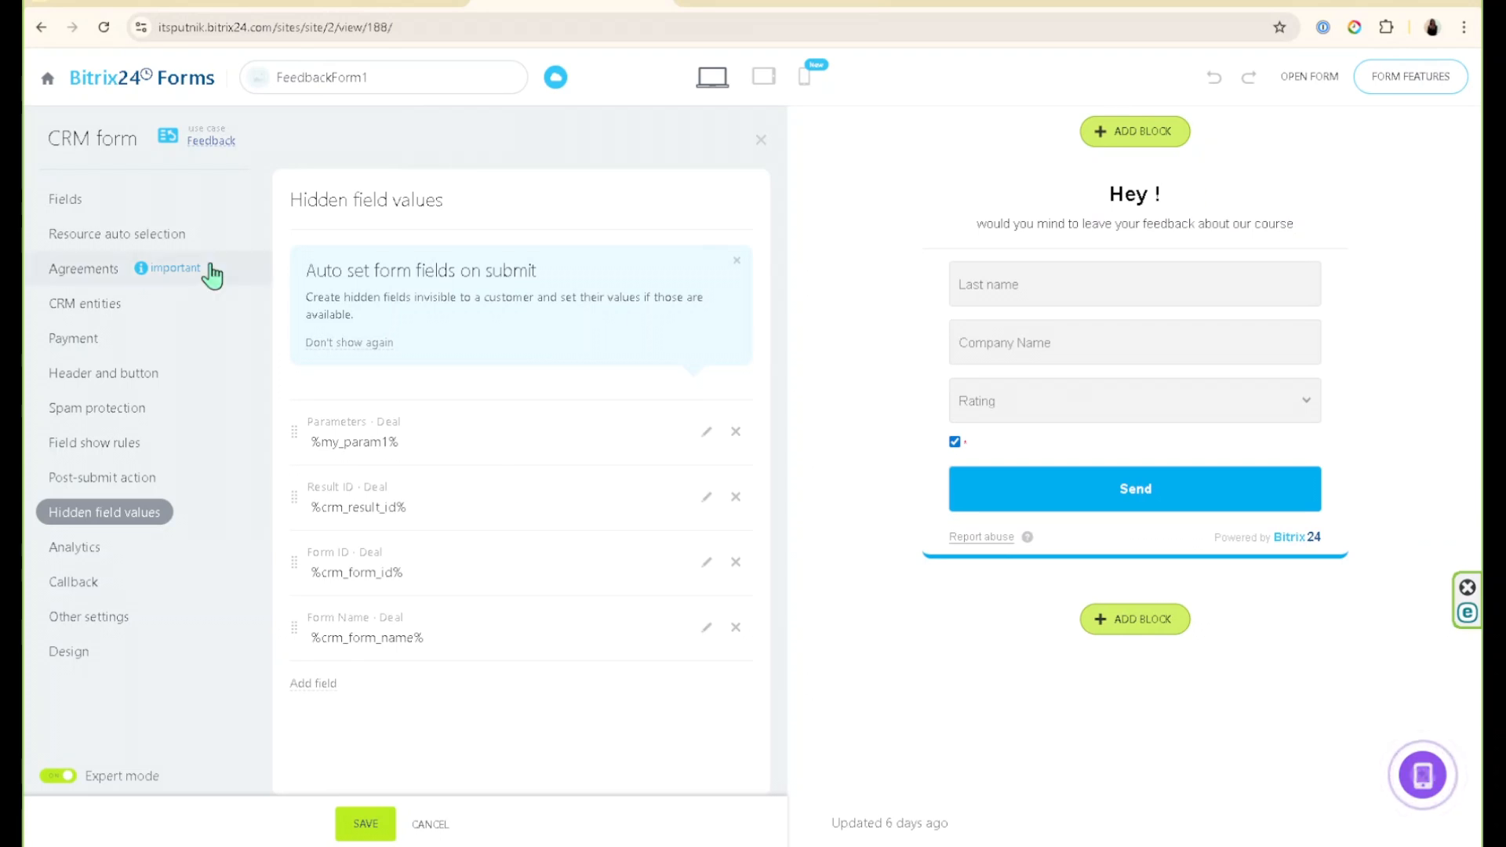
click(375, 2)
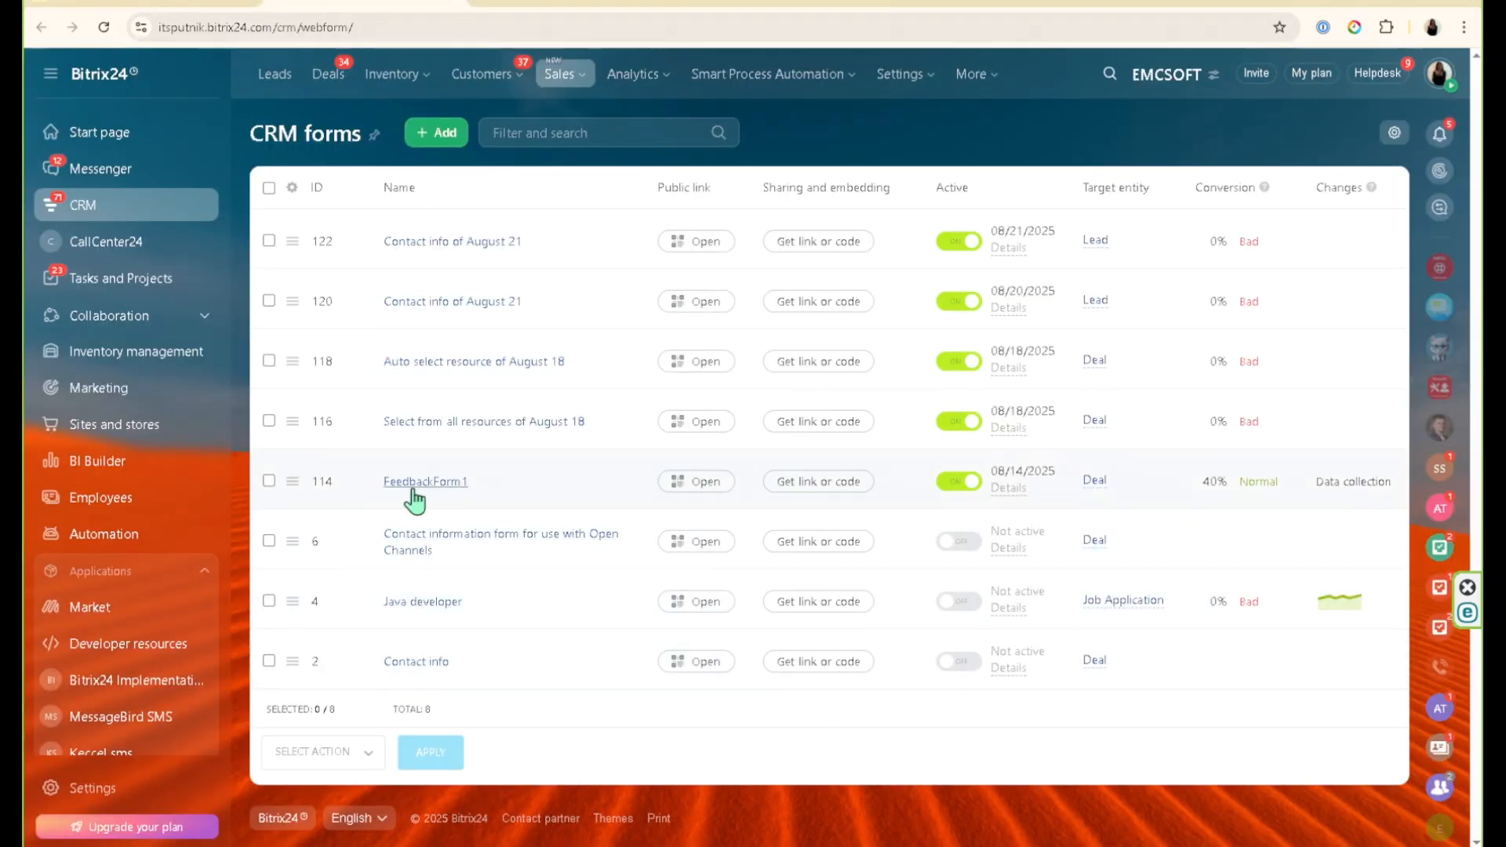
drag(309, 483, 334, 482)
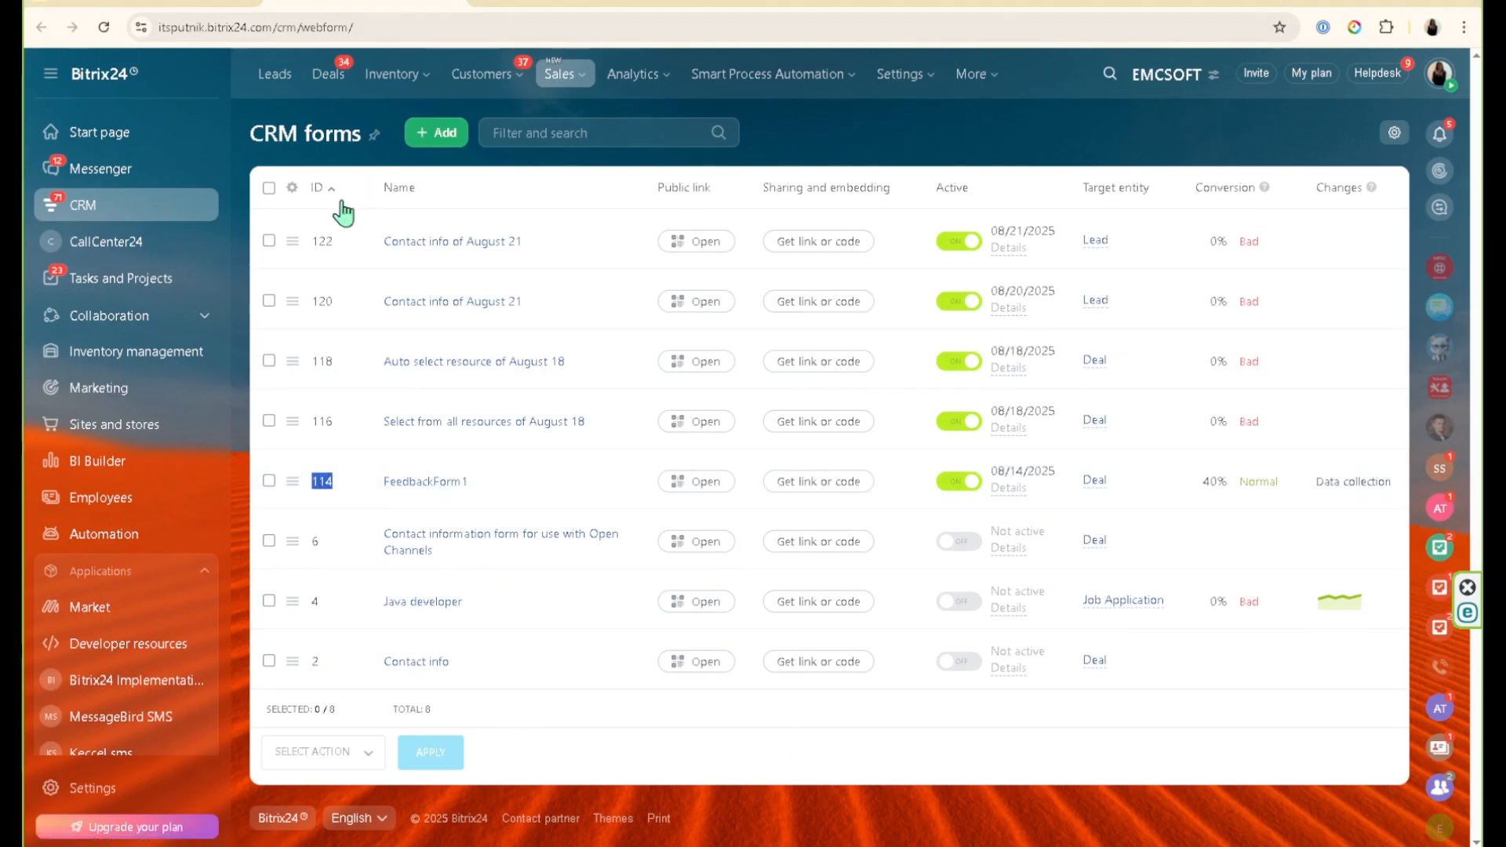
click(334, 492)
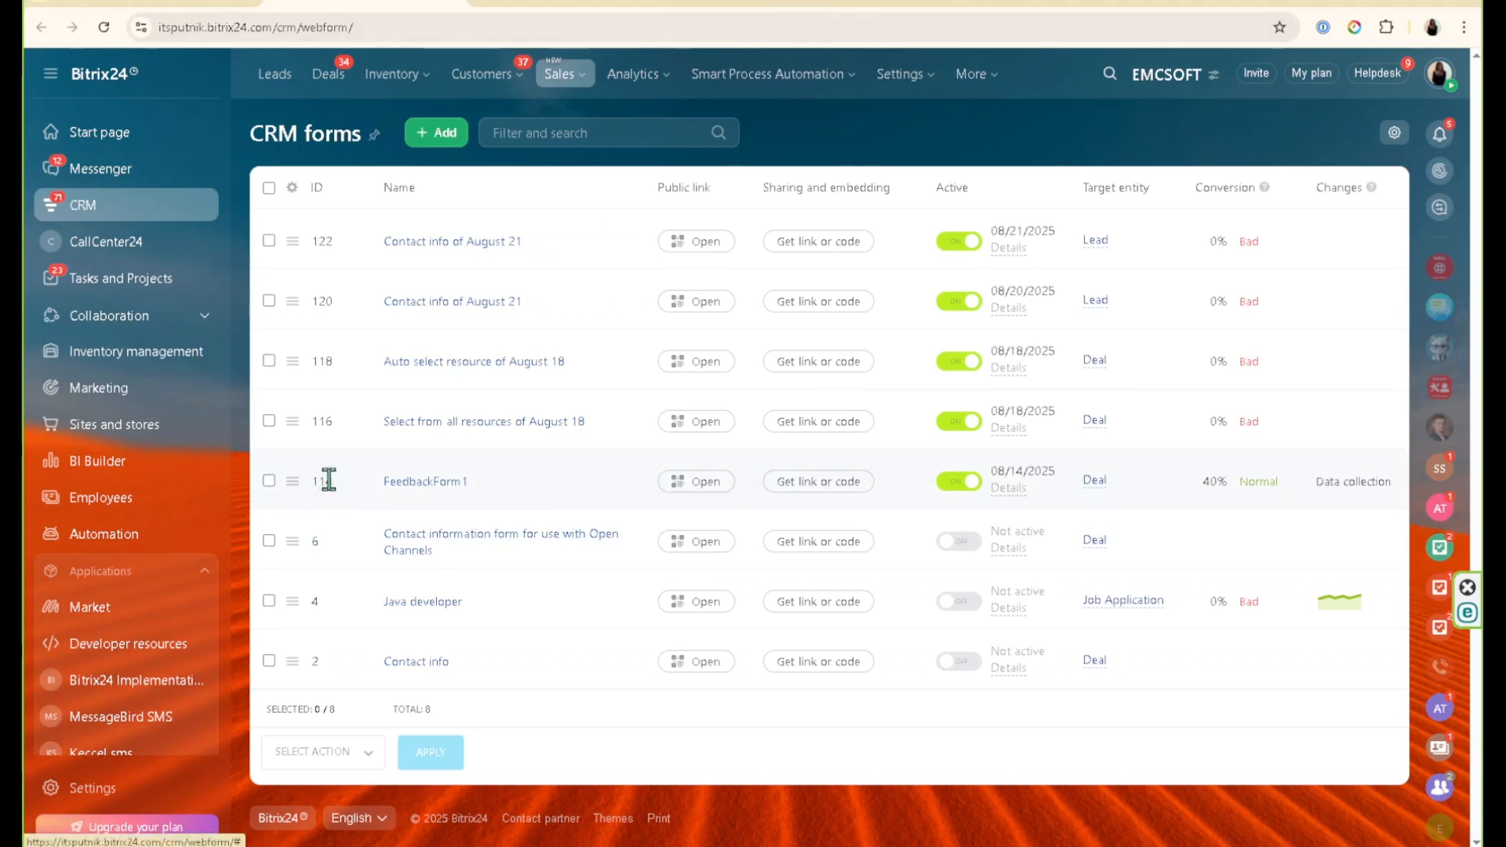
click(334, 484)
click(327, 481)
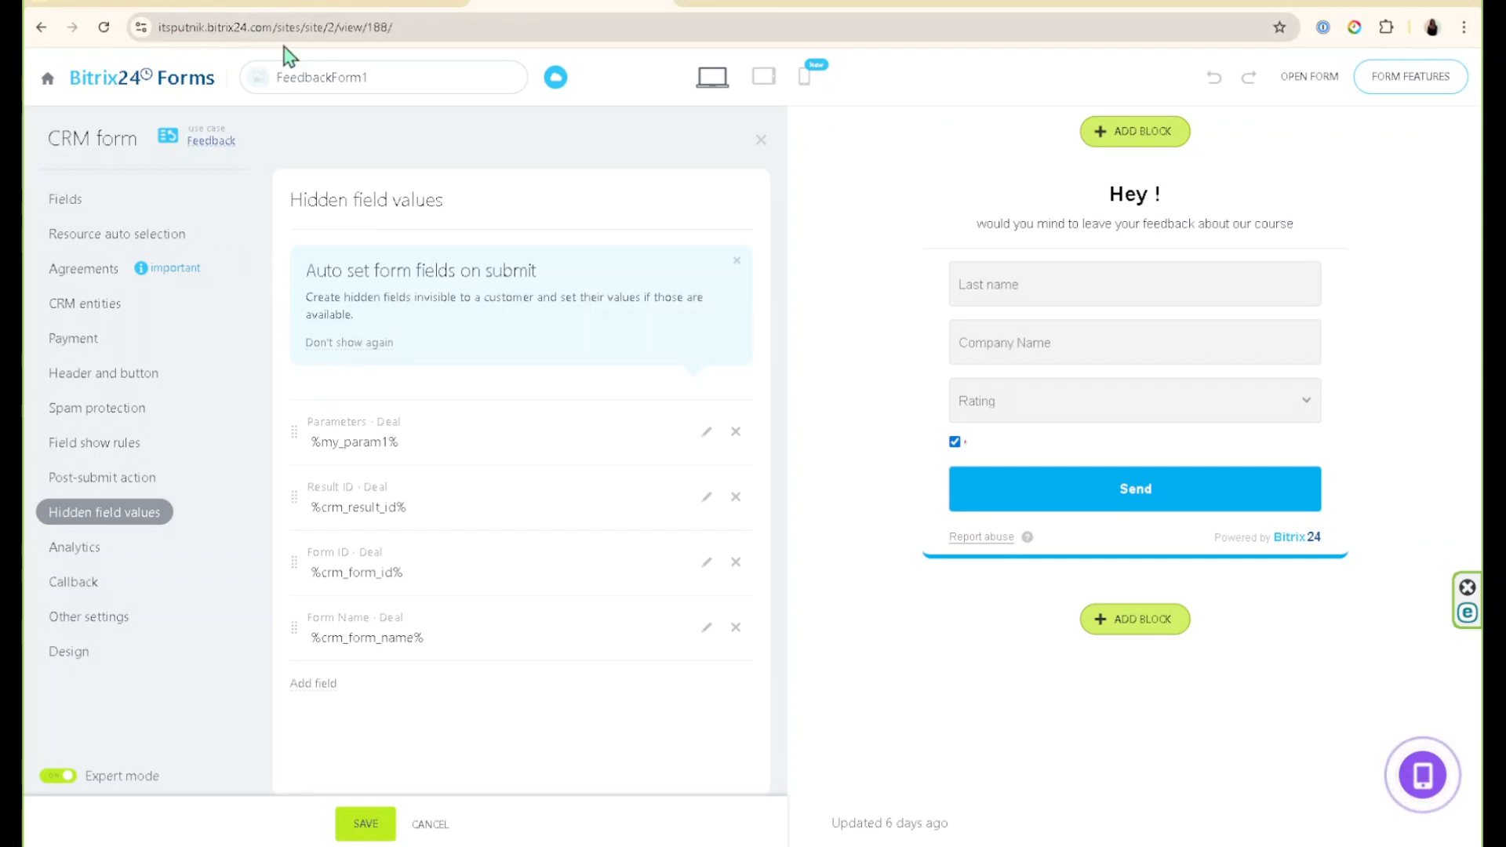
Step: Copy FeedbackForm1's public link from the form editor and open it in a new browser tab
click(1309, 79)
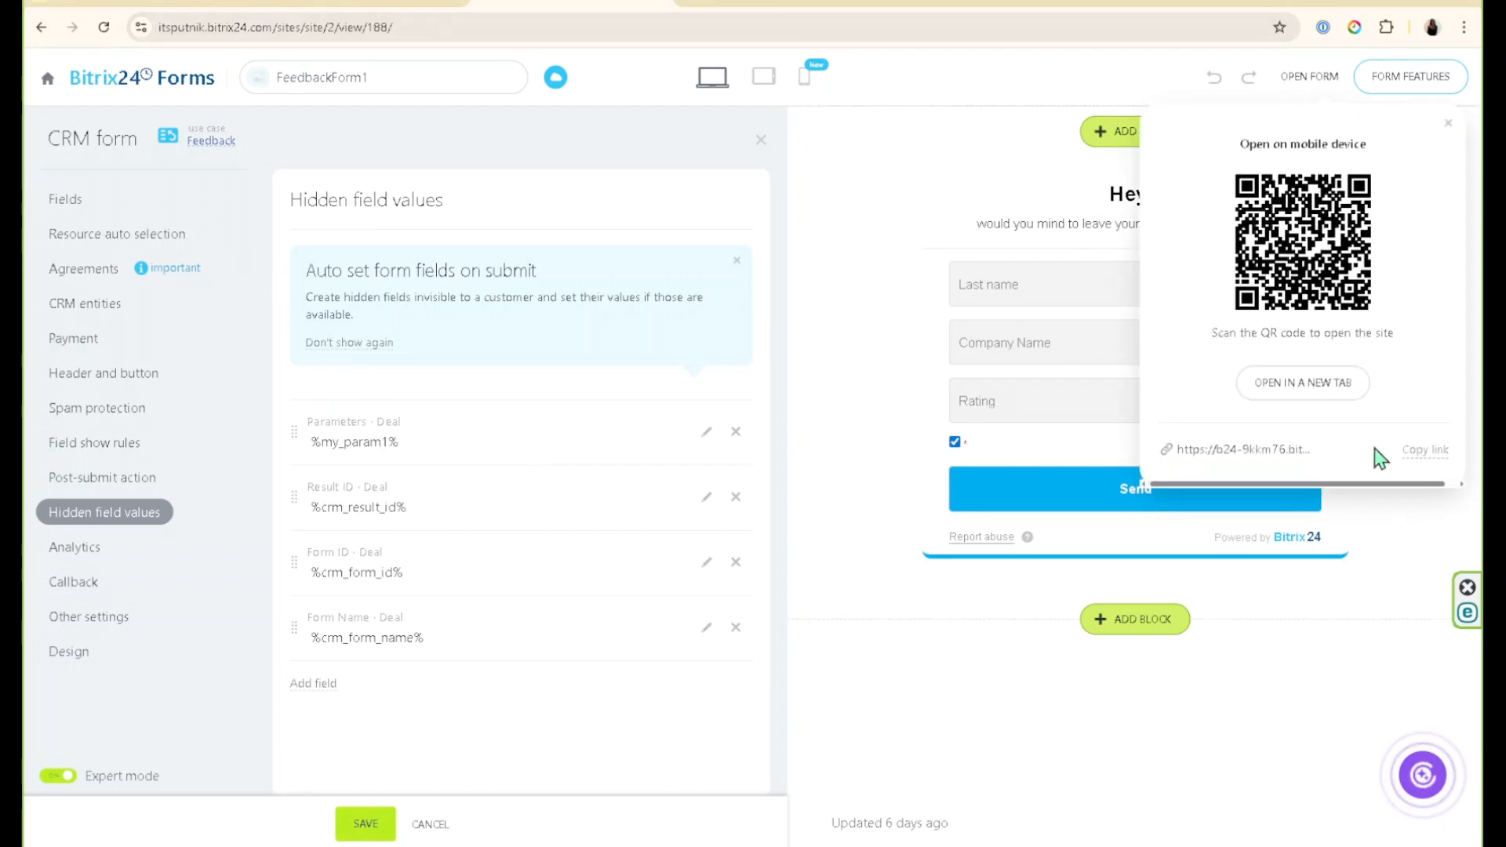
click(1424, 452)
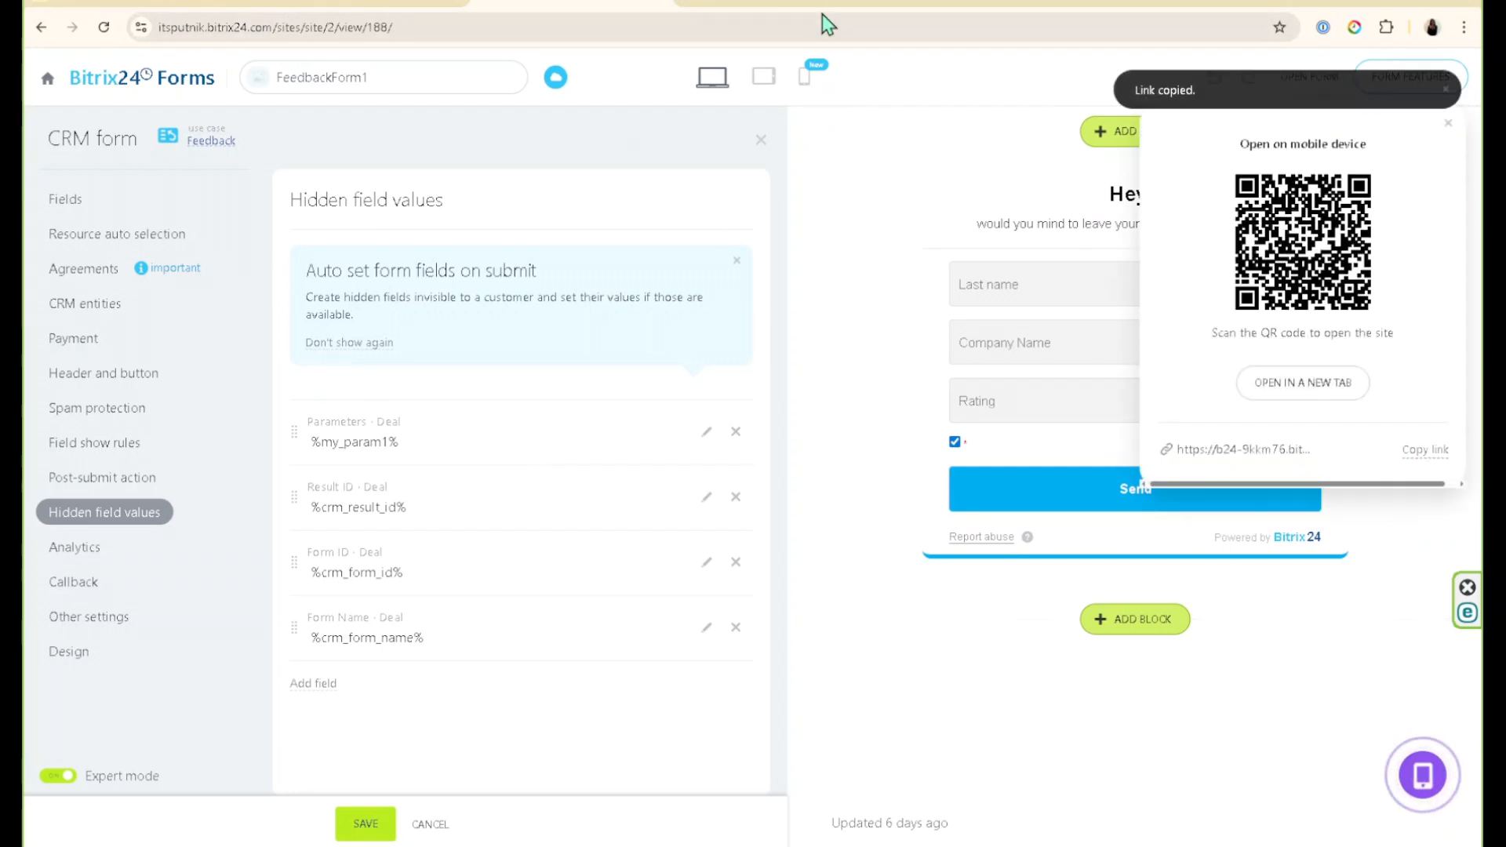
key(ctrl+t)
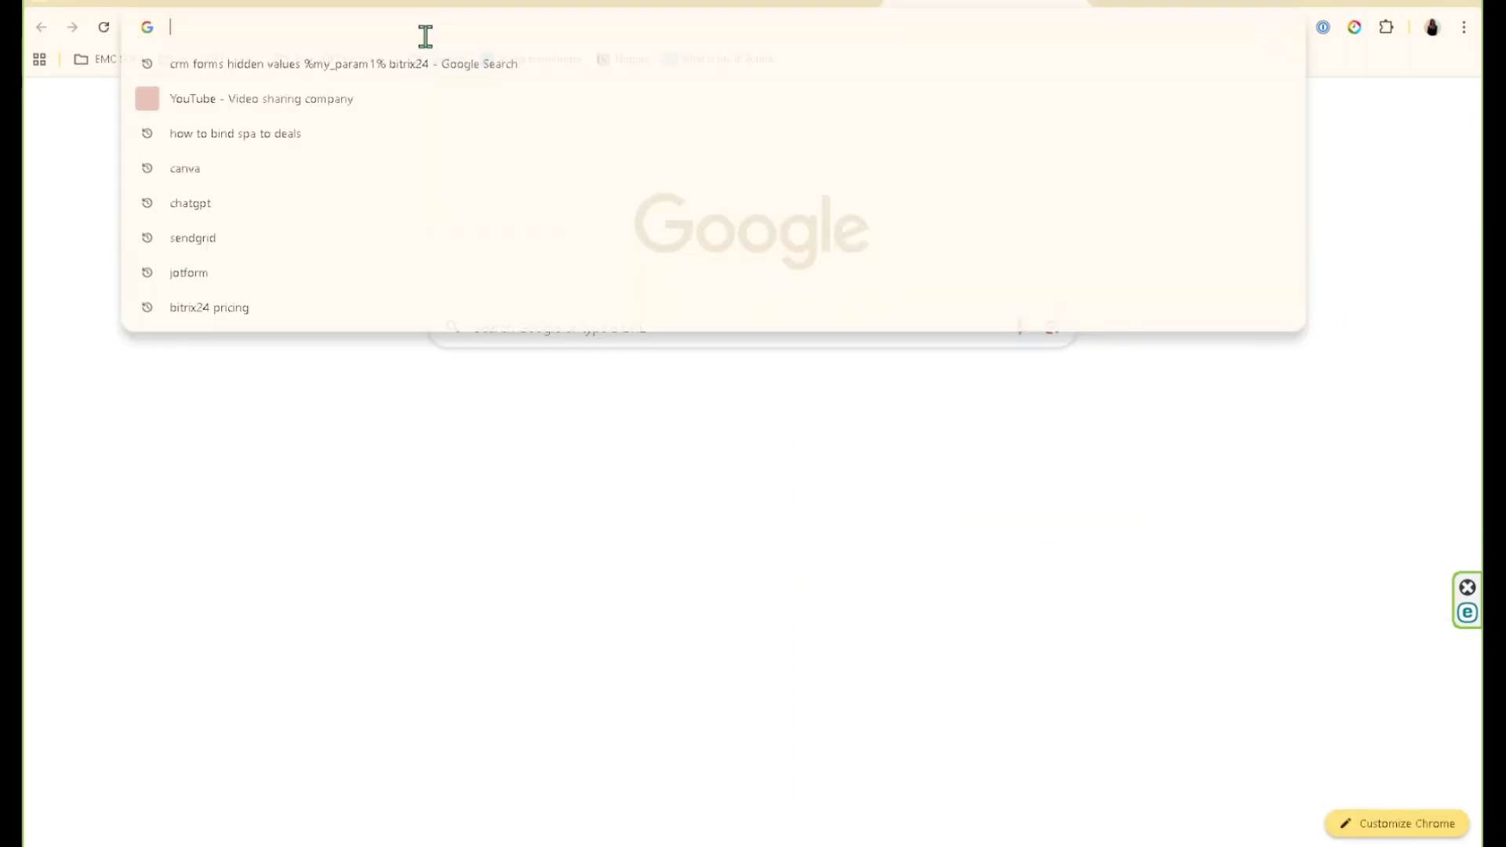
key(ctrl+v)
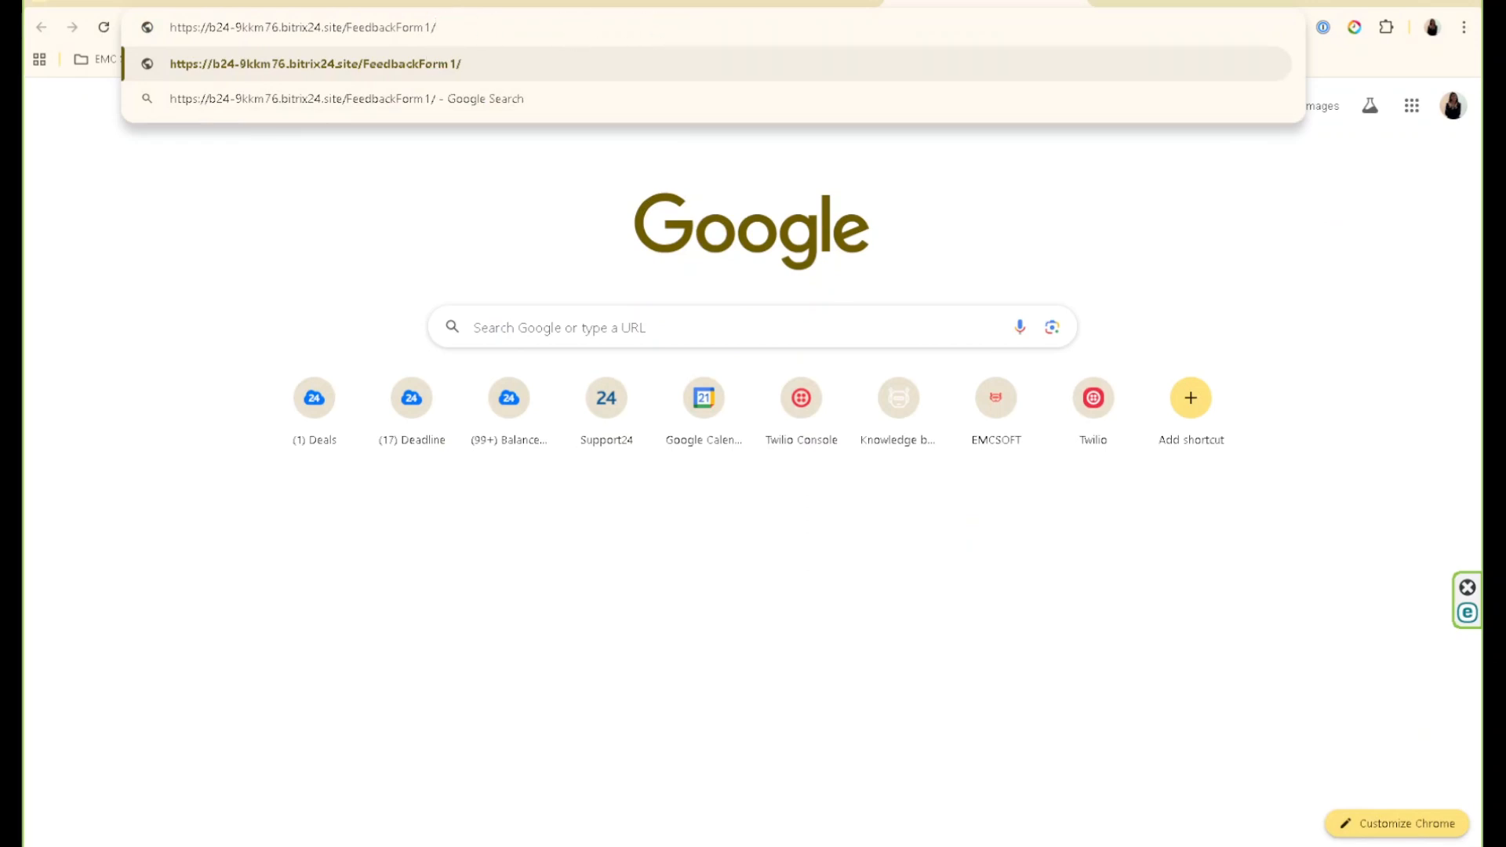
key(Return)
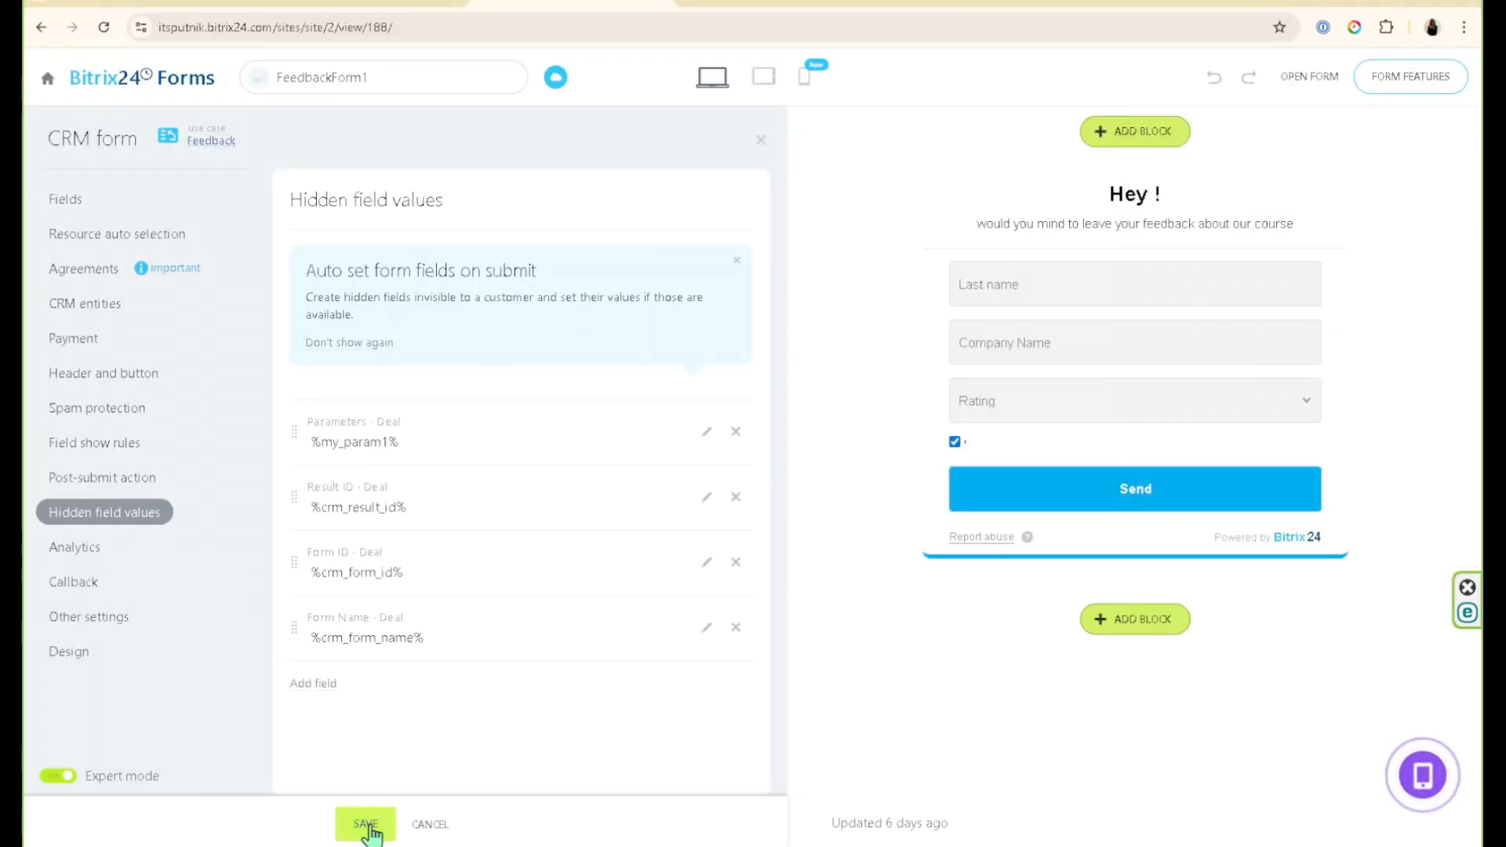
Step: Save FeedbackForm1 again and copy its public link
click(367, 826)
click(1310, 76)
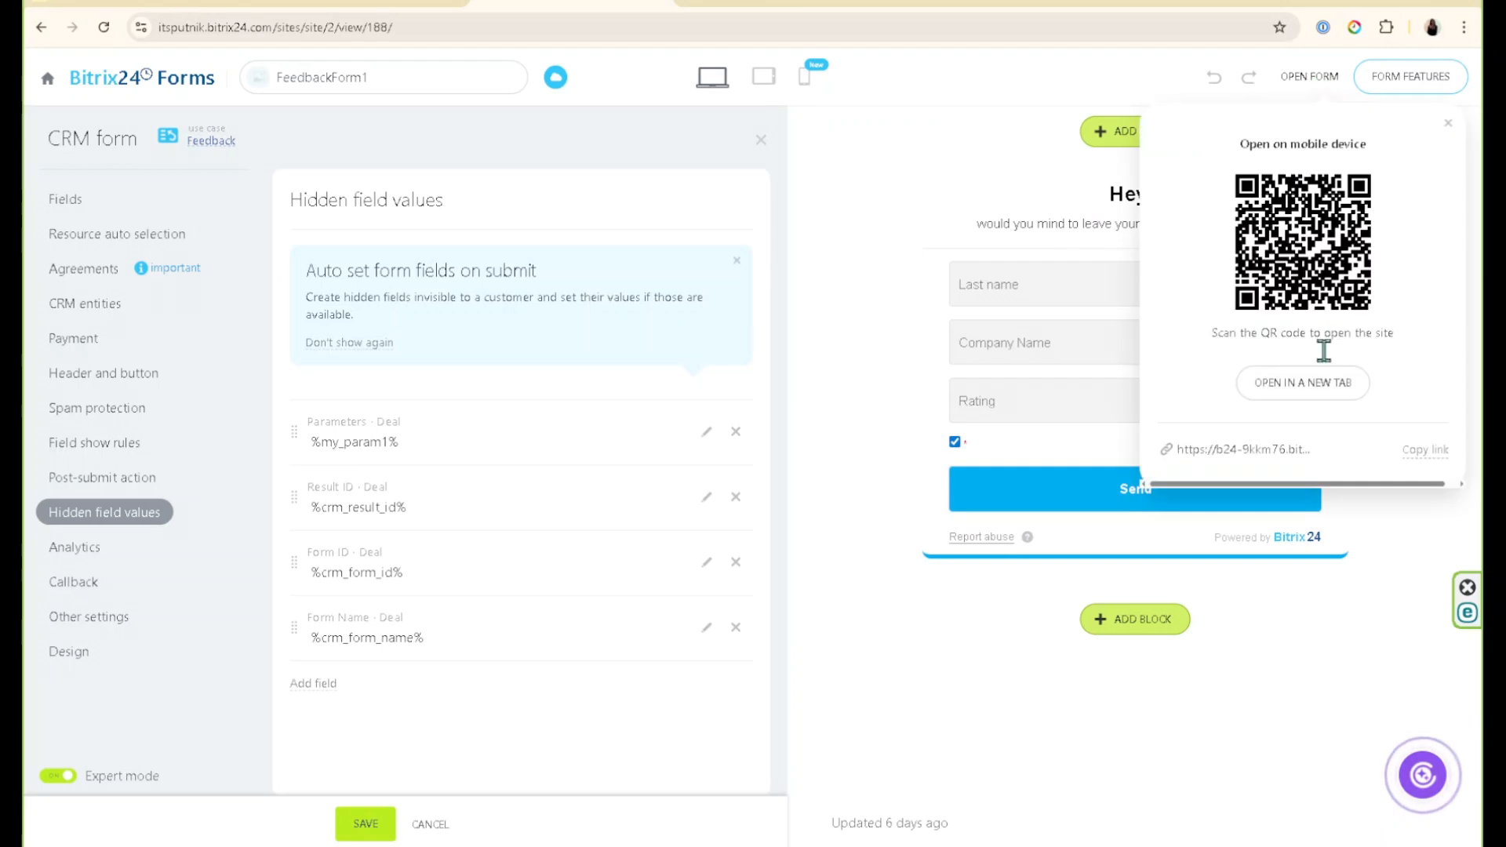
click(1426, 450)
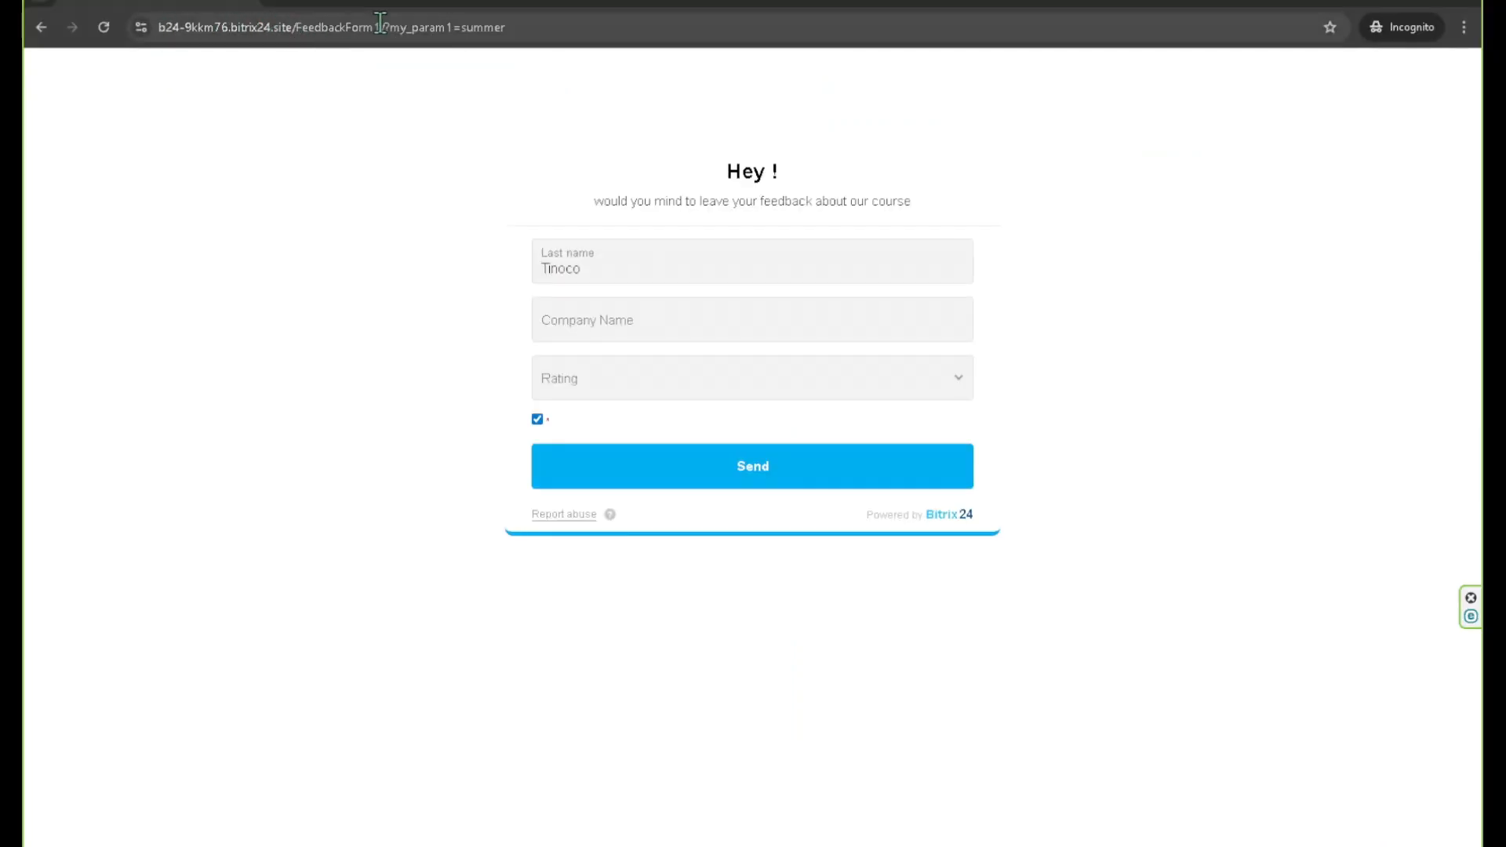
Step: On the public form page with my_param1=summer in its address, enter company EMCSOFT1 and rating 4 (Satisfied), and submit the form
click(383, 27)
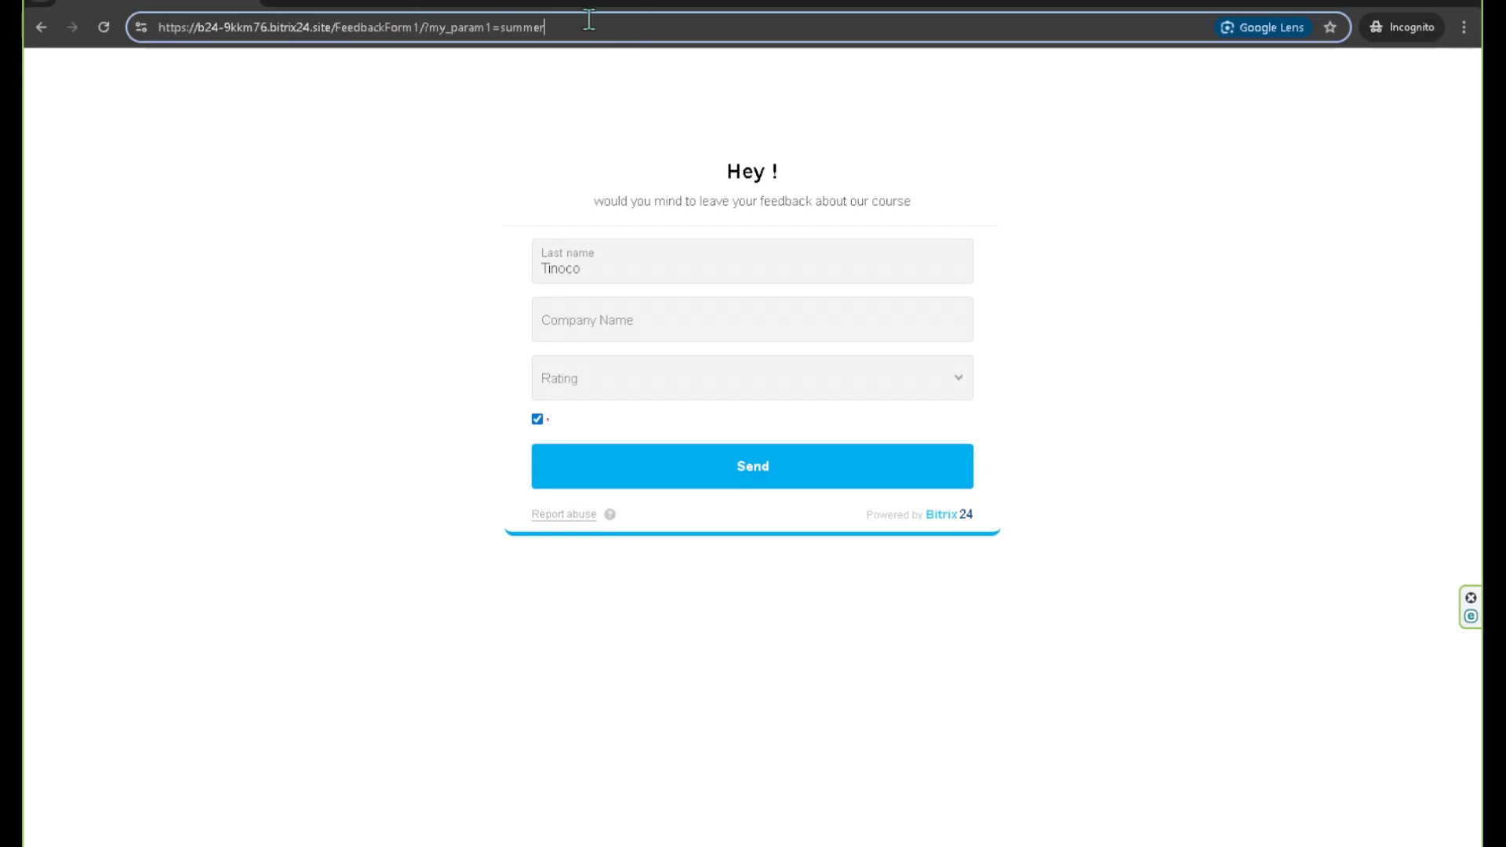
drag(589, 19, 424, 30)
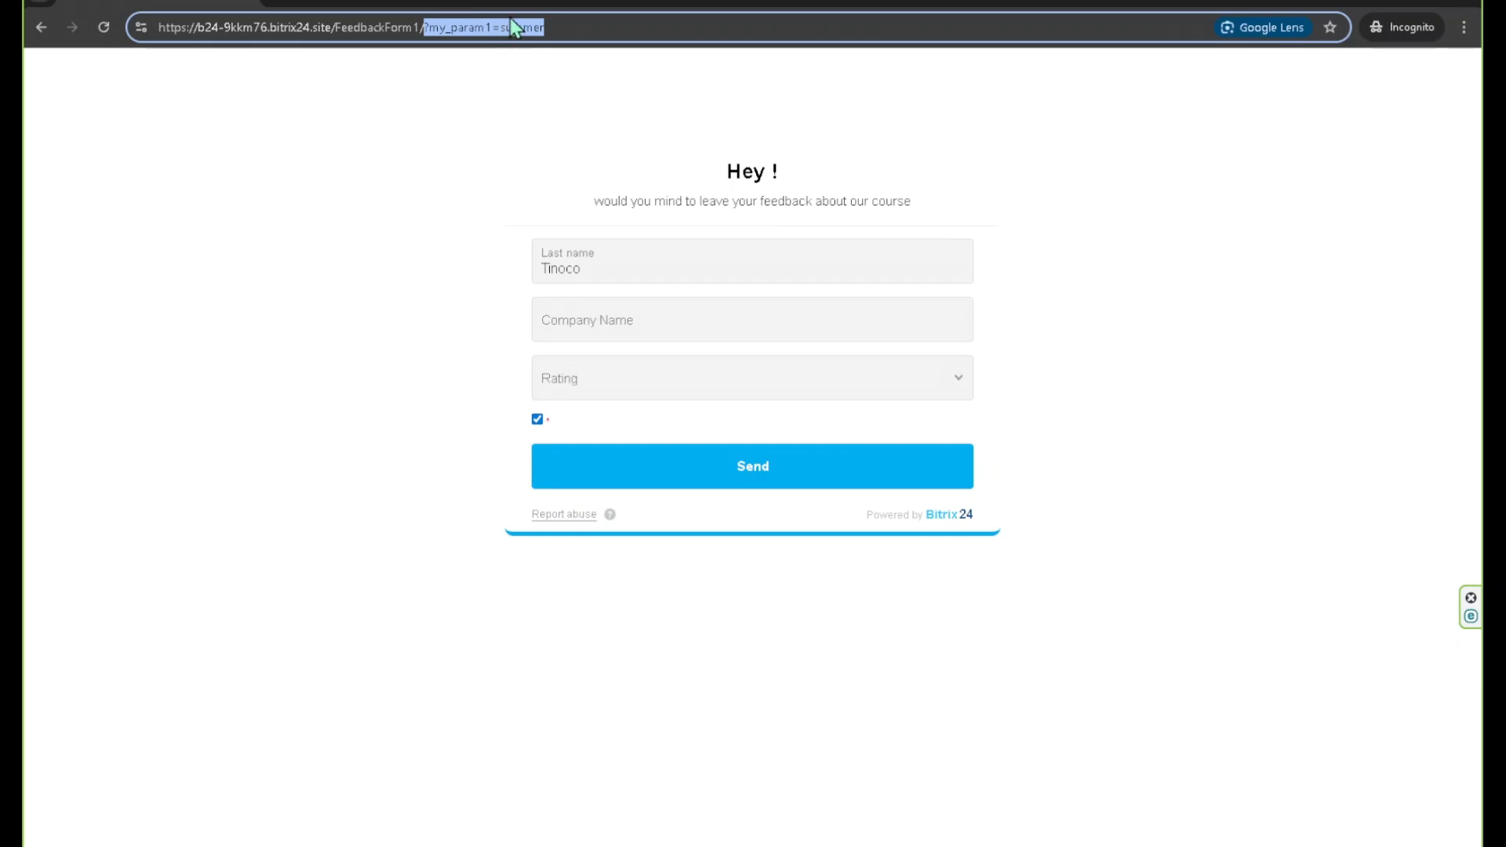
drag(556, 27, 500, 51)
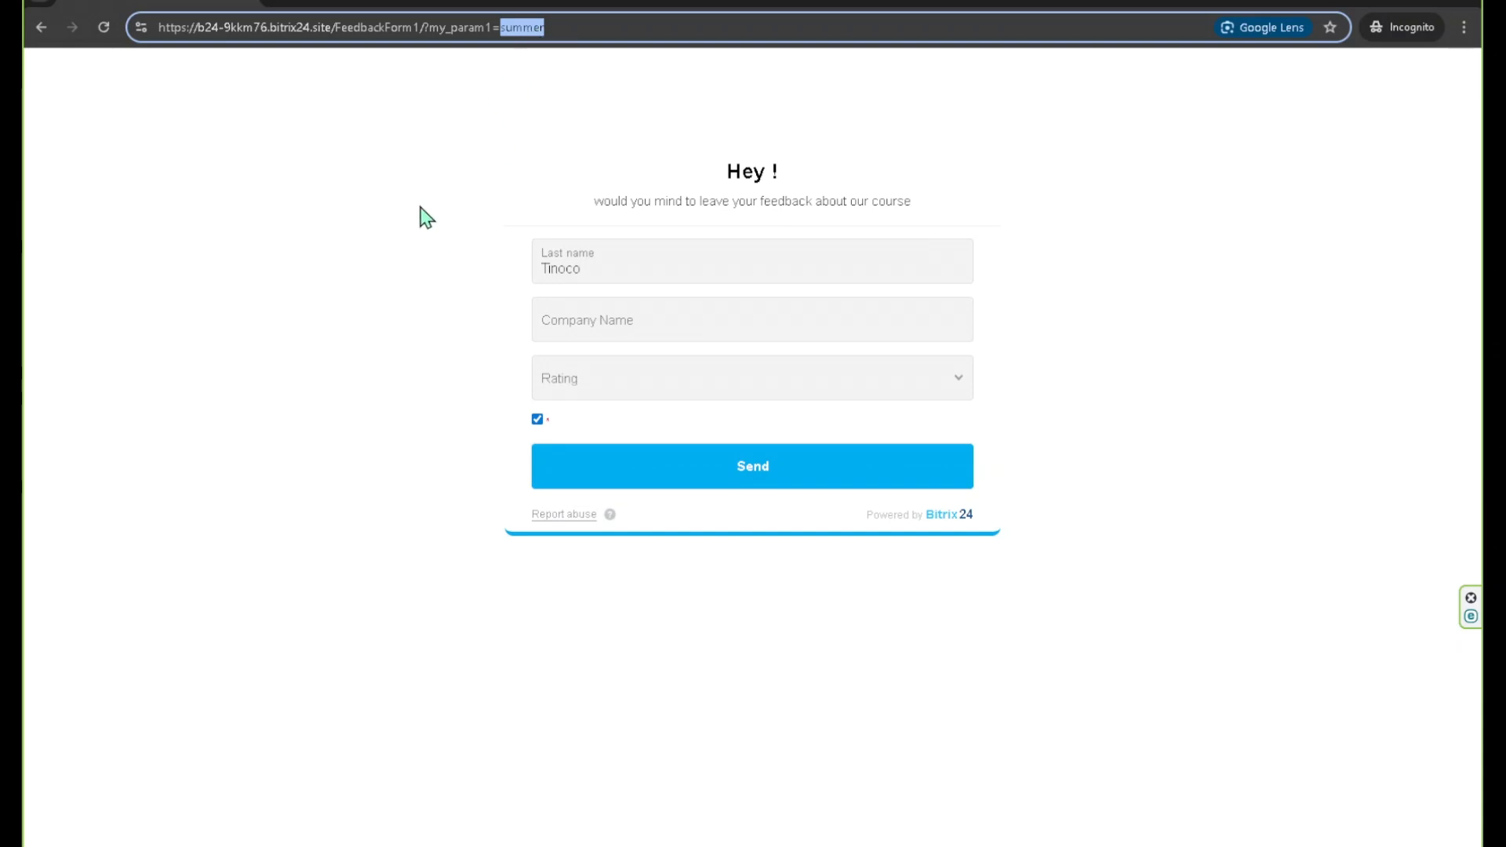
click(374, 219)
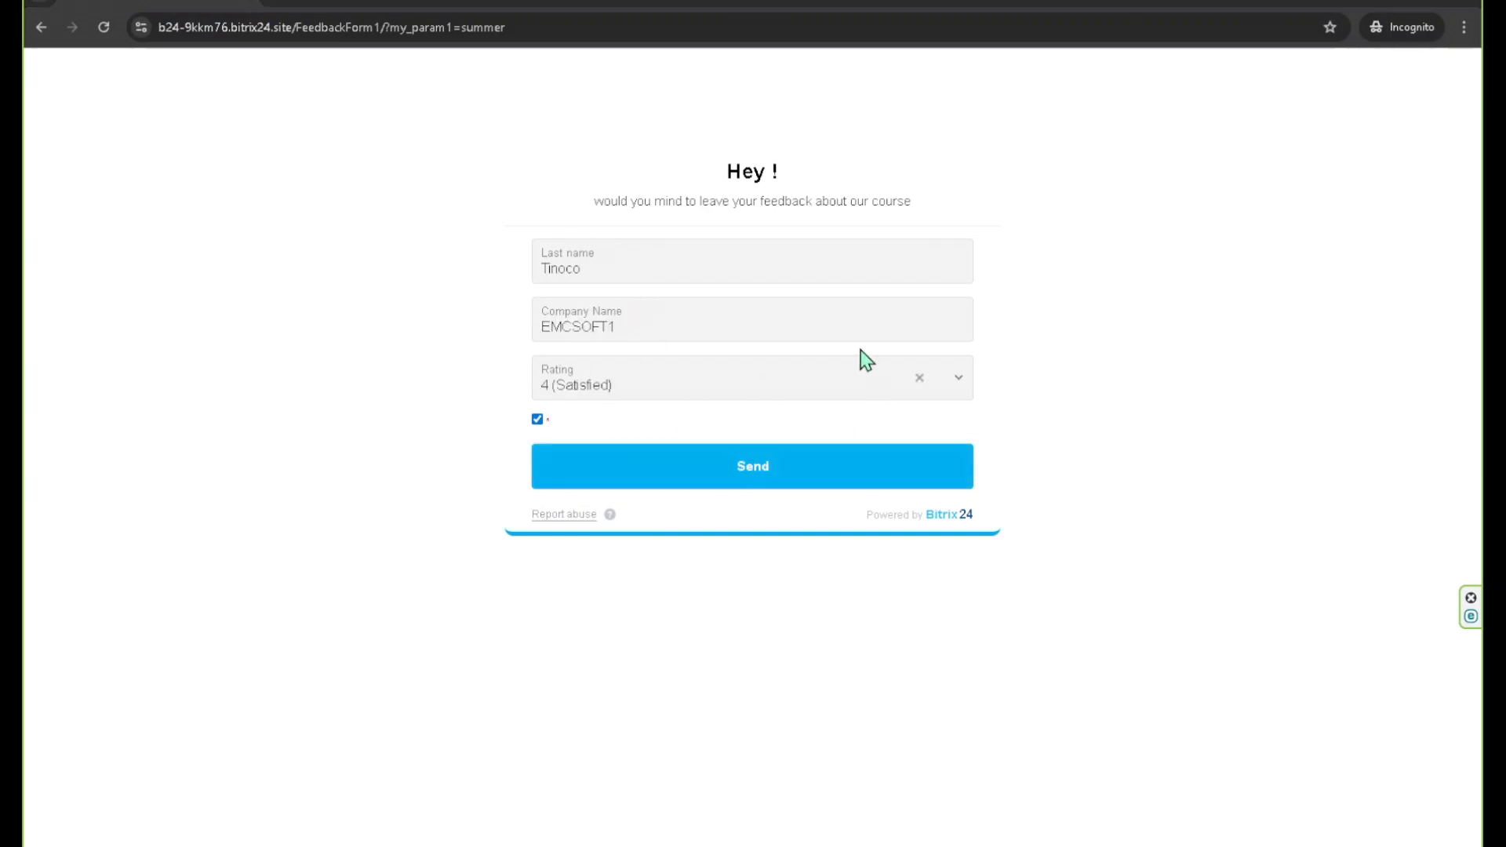
click(910, 467)
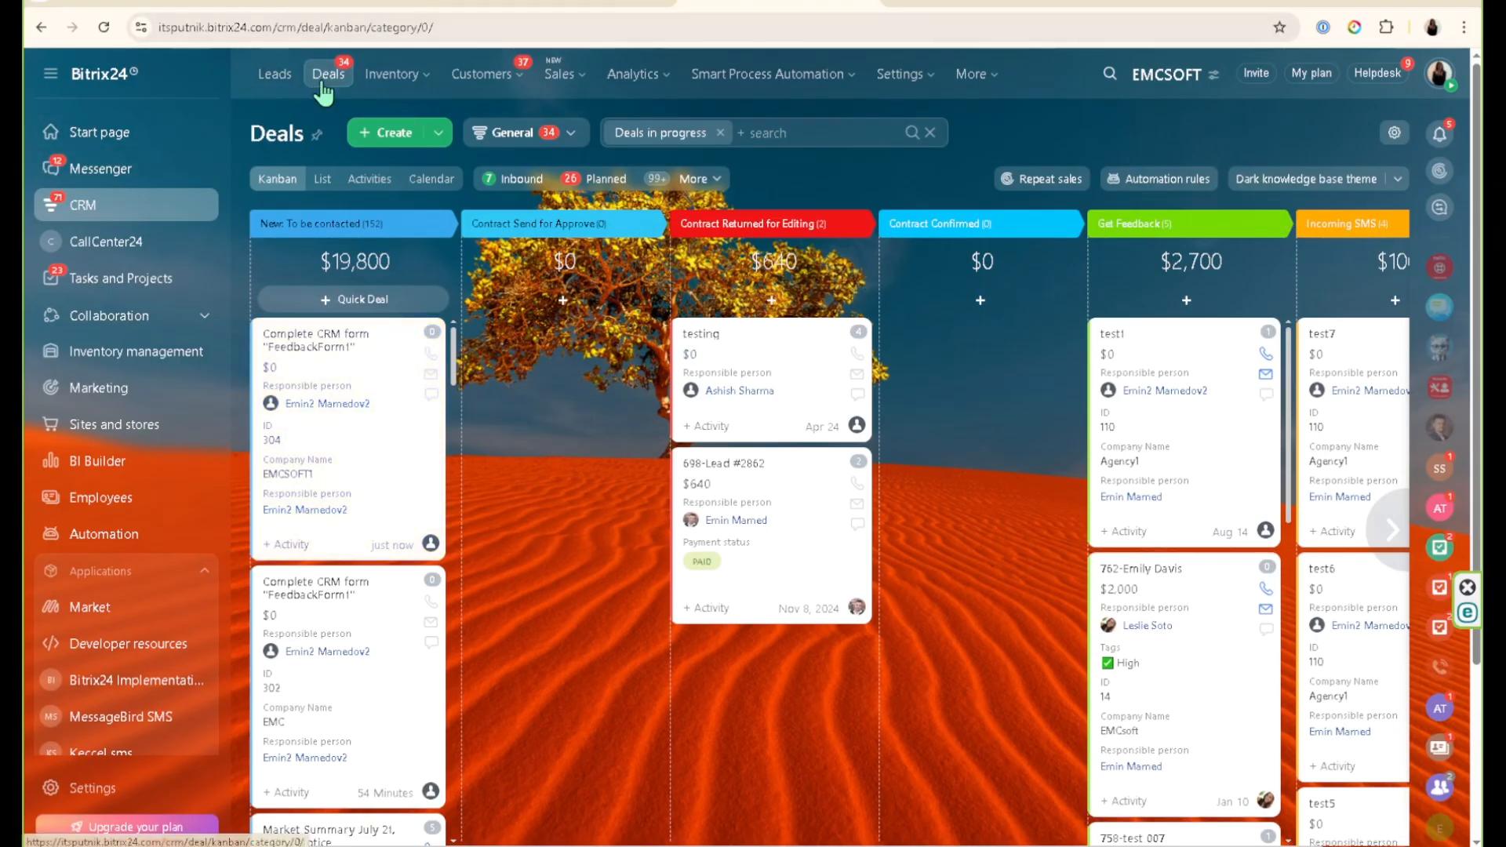
Step: Open the newest FeedbackForm1 deal and compare its CRM form info with the parameter in the form page's address
click(292, 346)
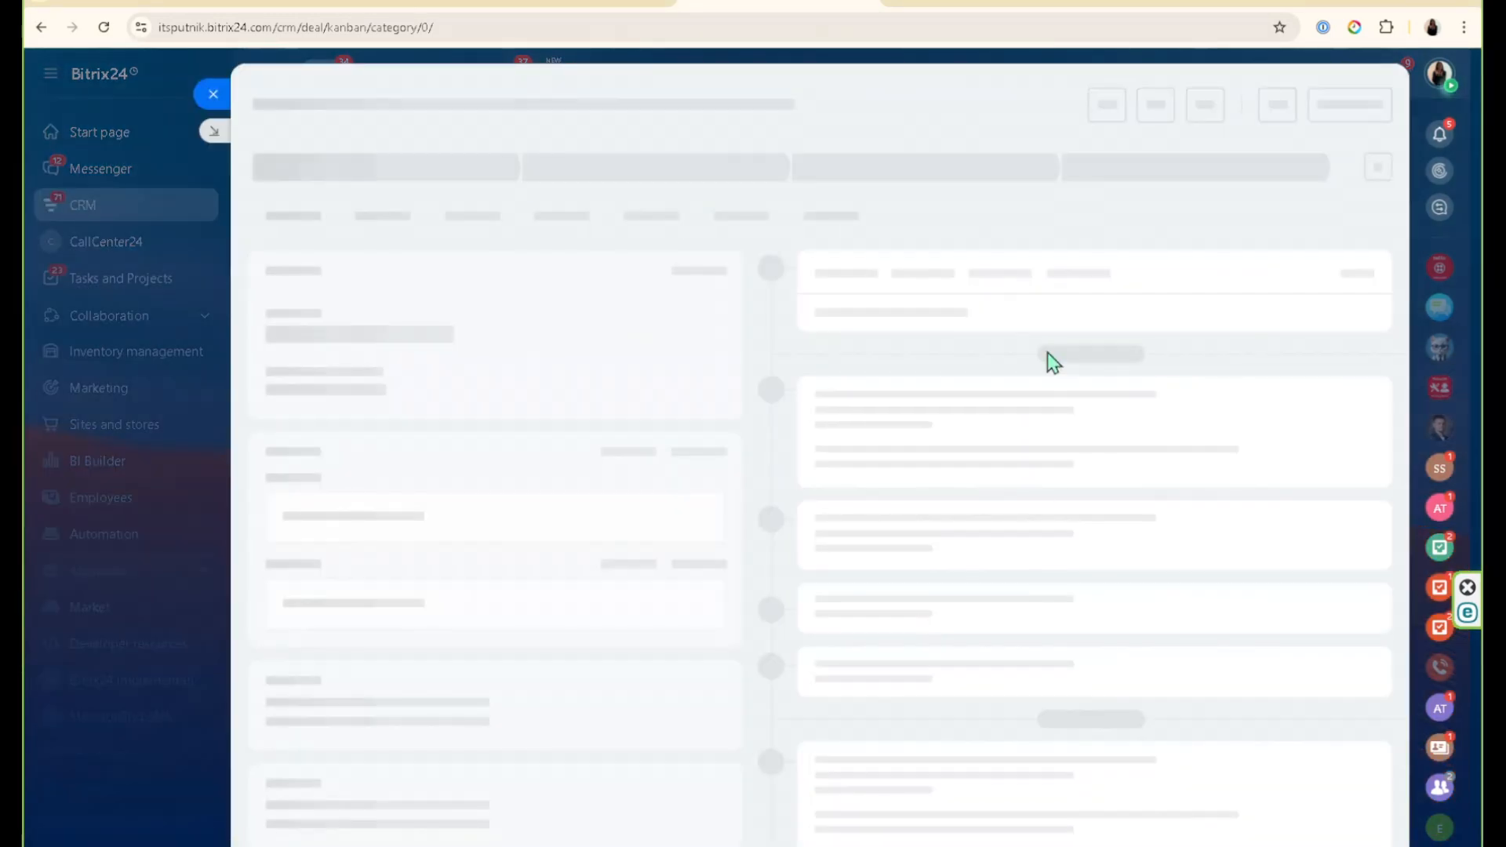
scroll(510, 624, down, 2)
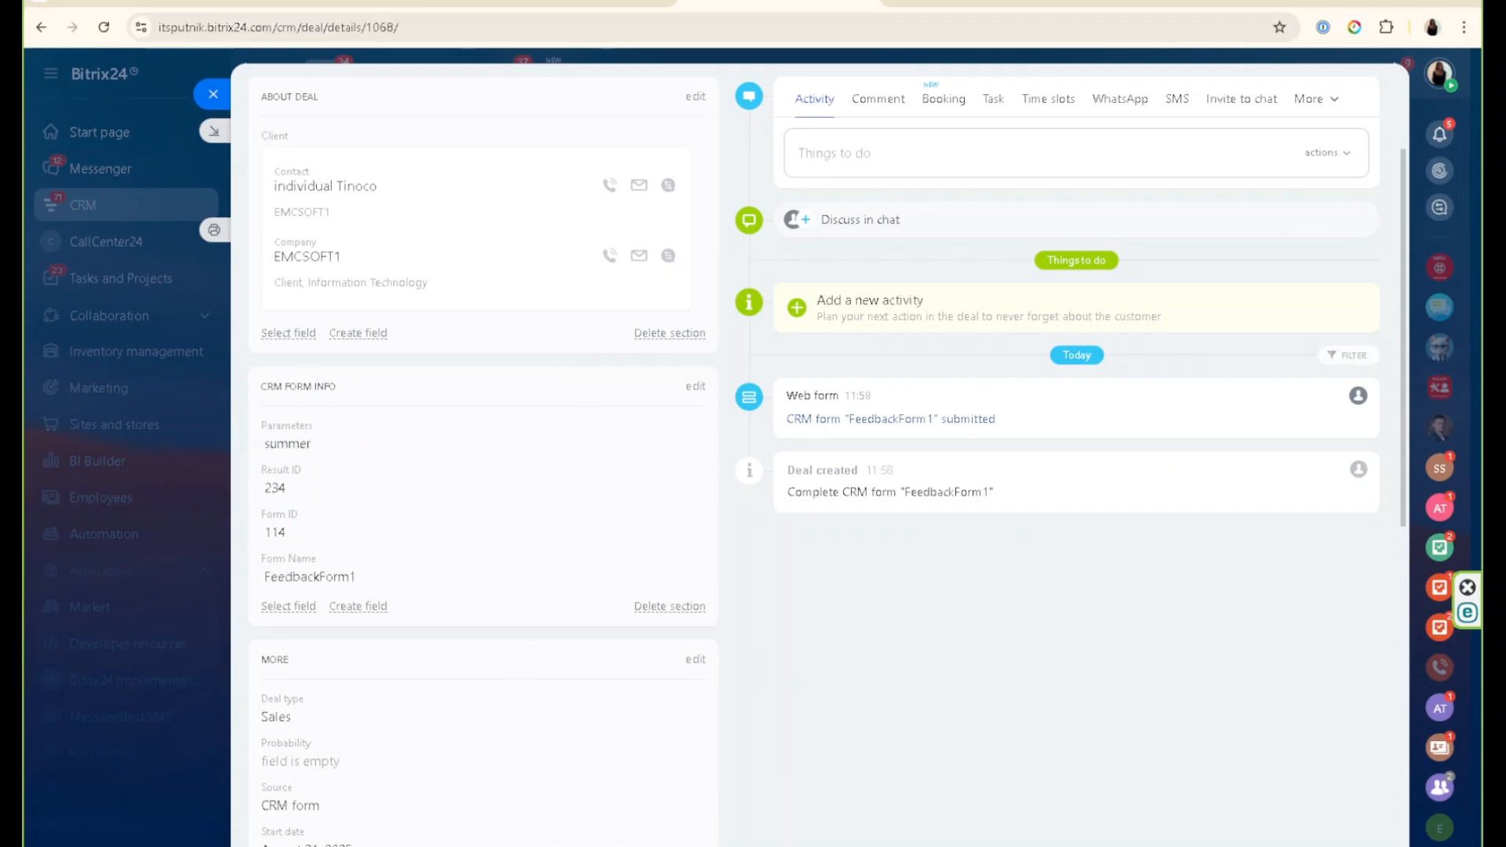
click(285, 800)
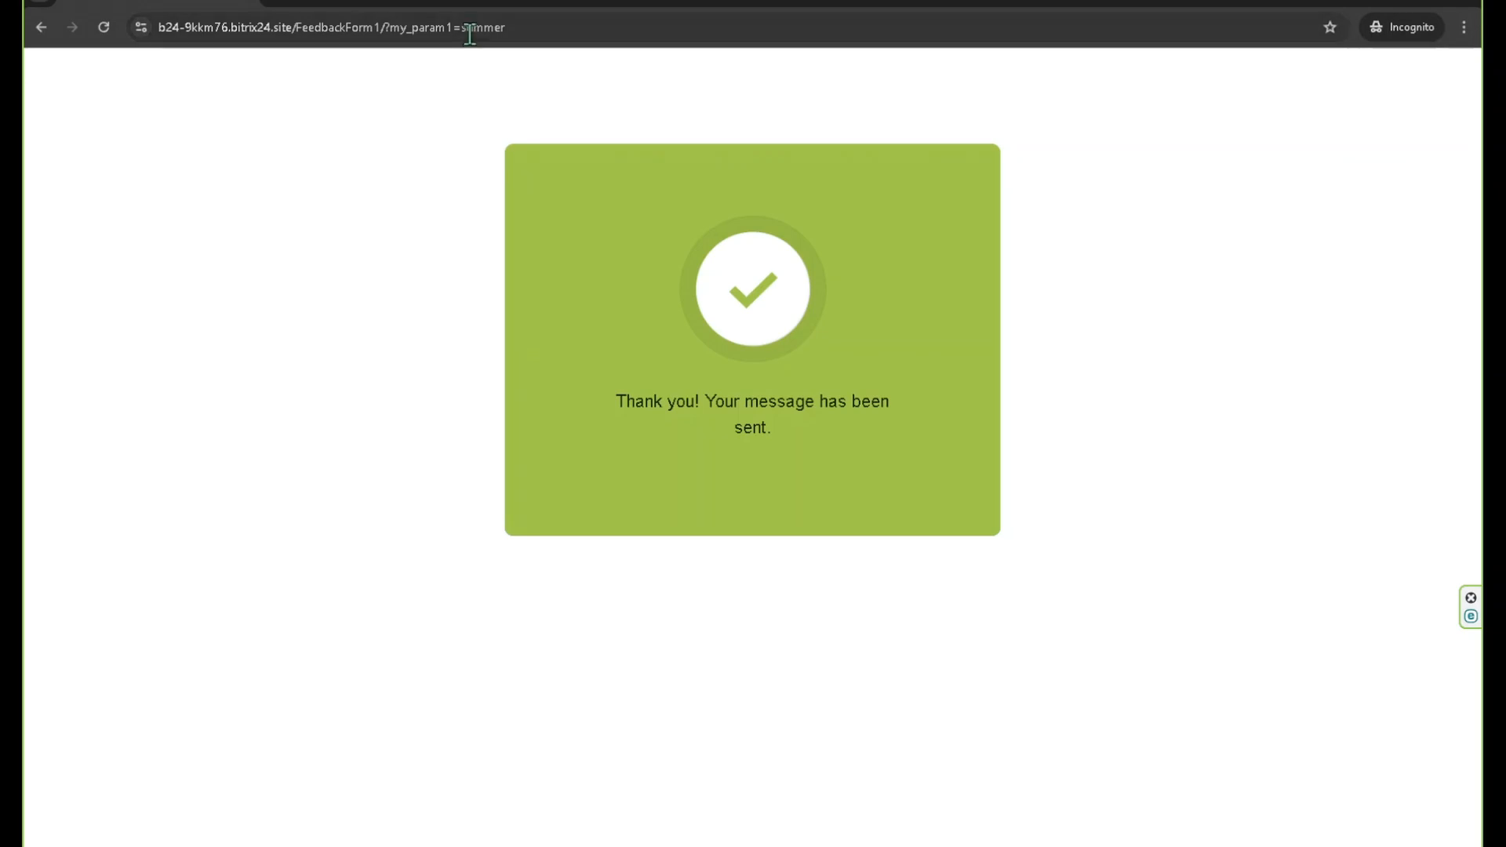
double_click(510, 31)
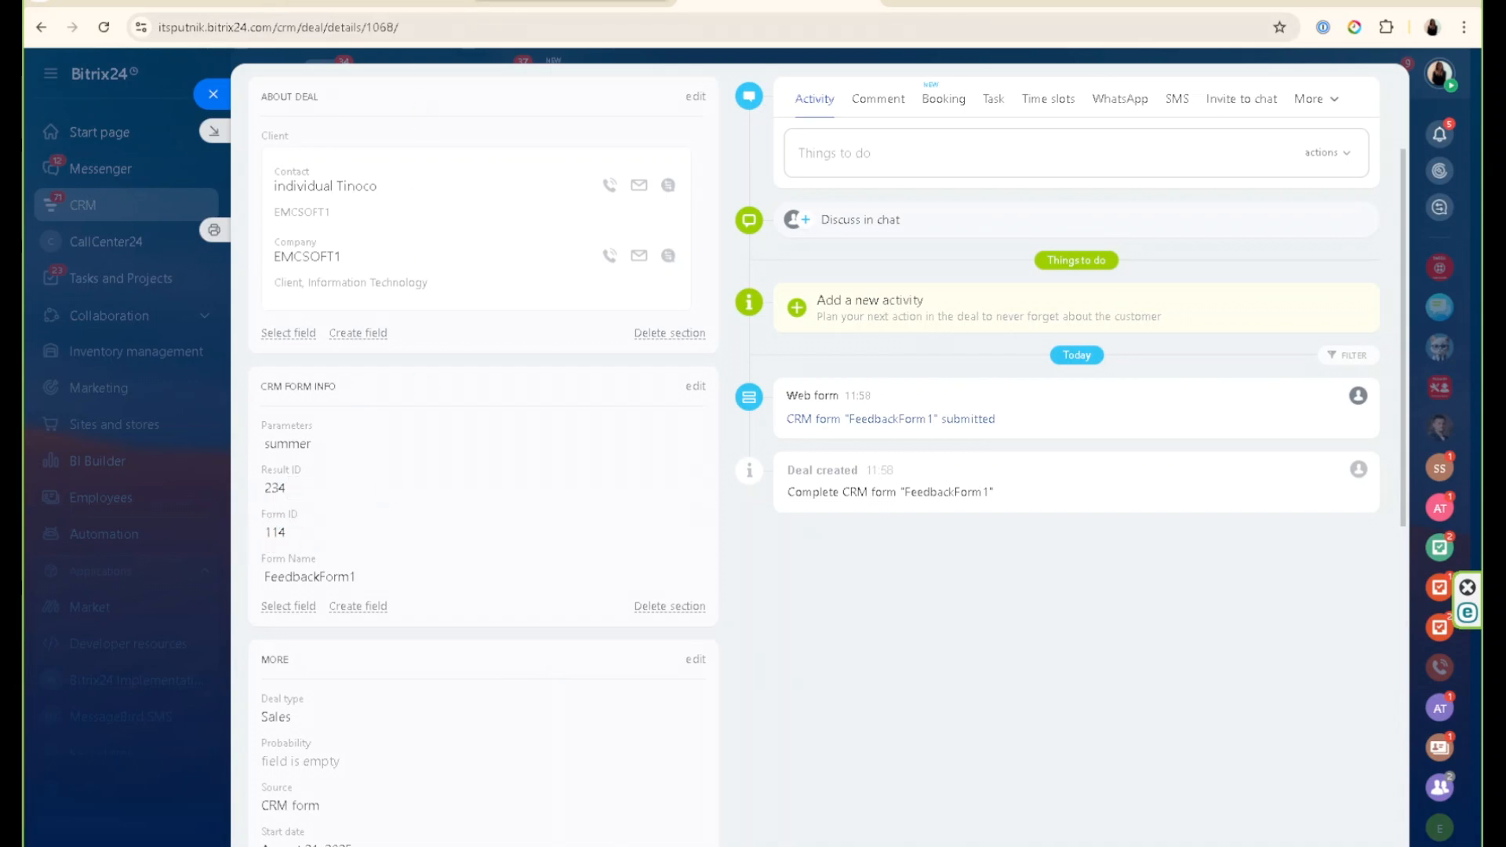
Step: Compare the deal's Form ID and Form Name with the FeedbackForm1 entry in the CRM forms list
key(Escape)
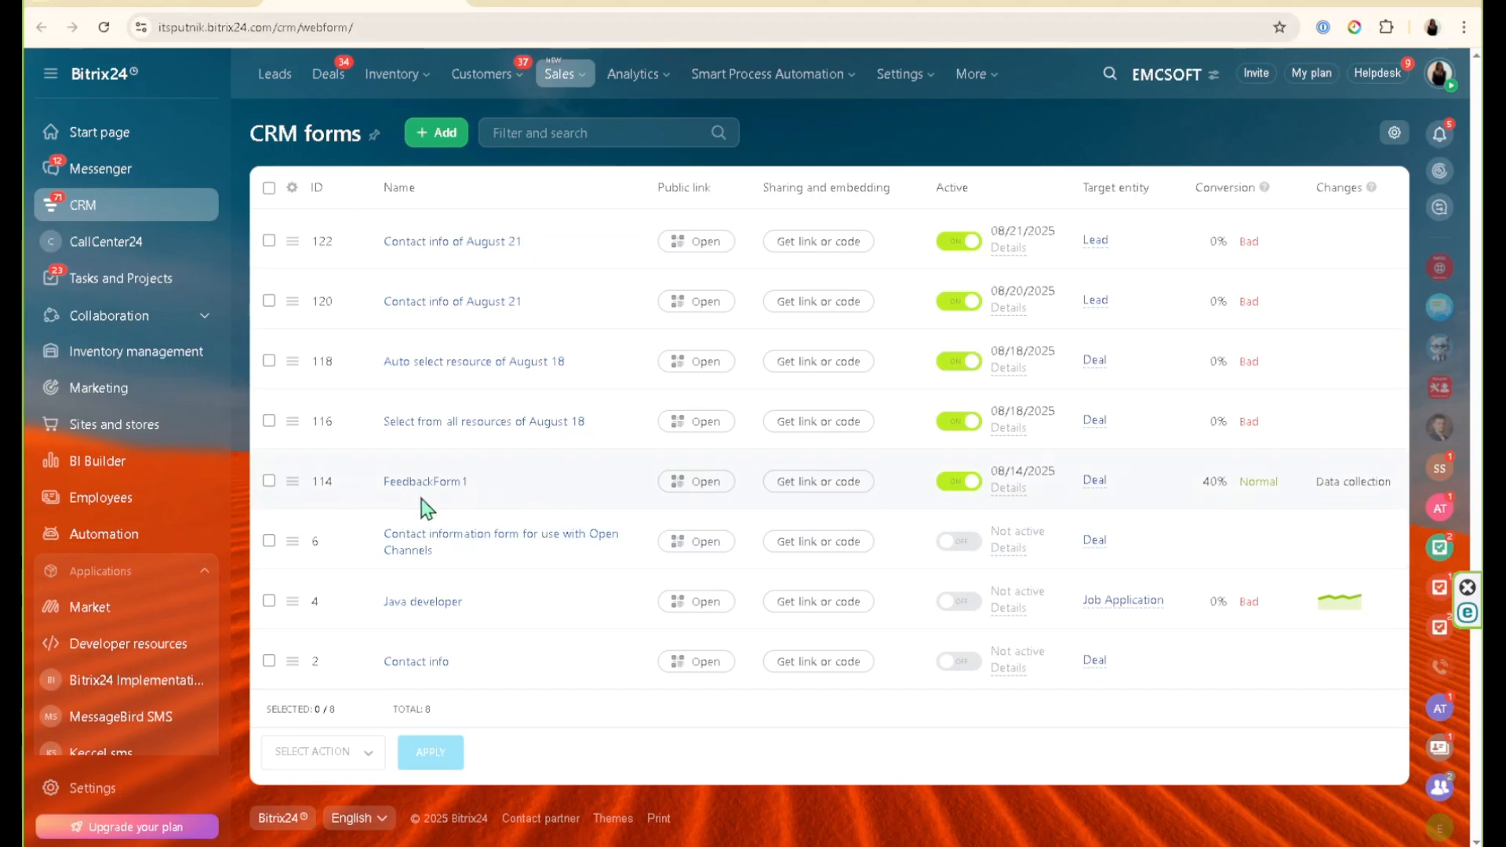
click(737, 3)
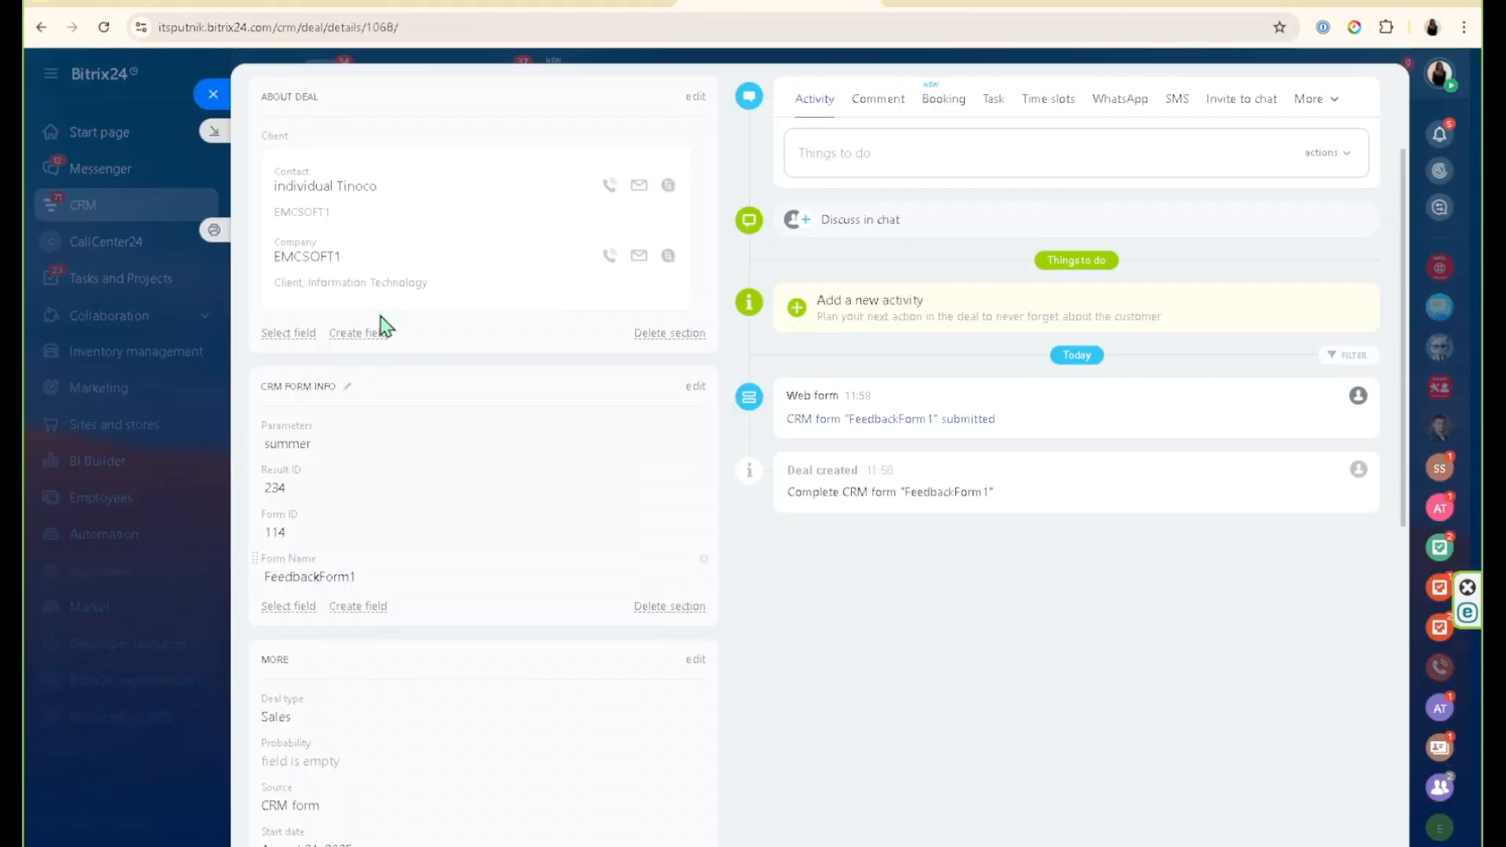
click(541, 2)
click(375, 4)
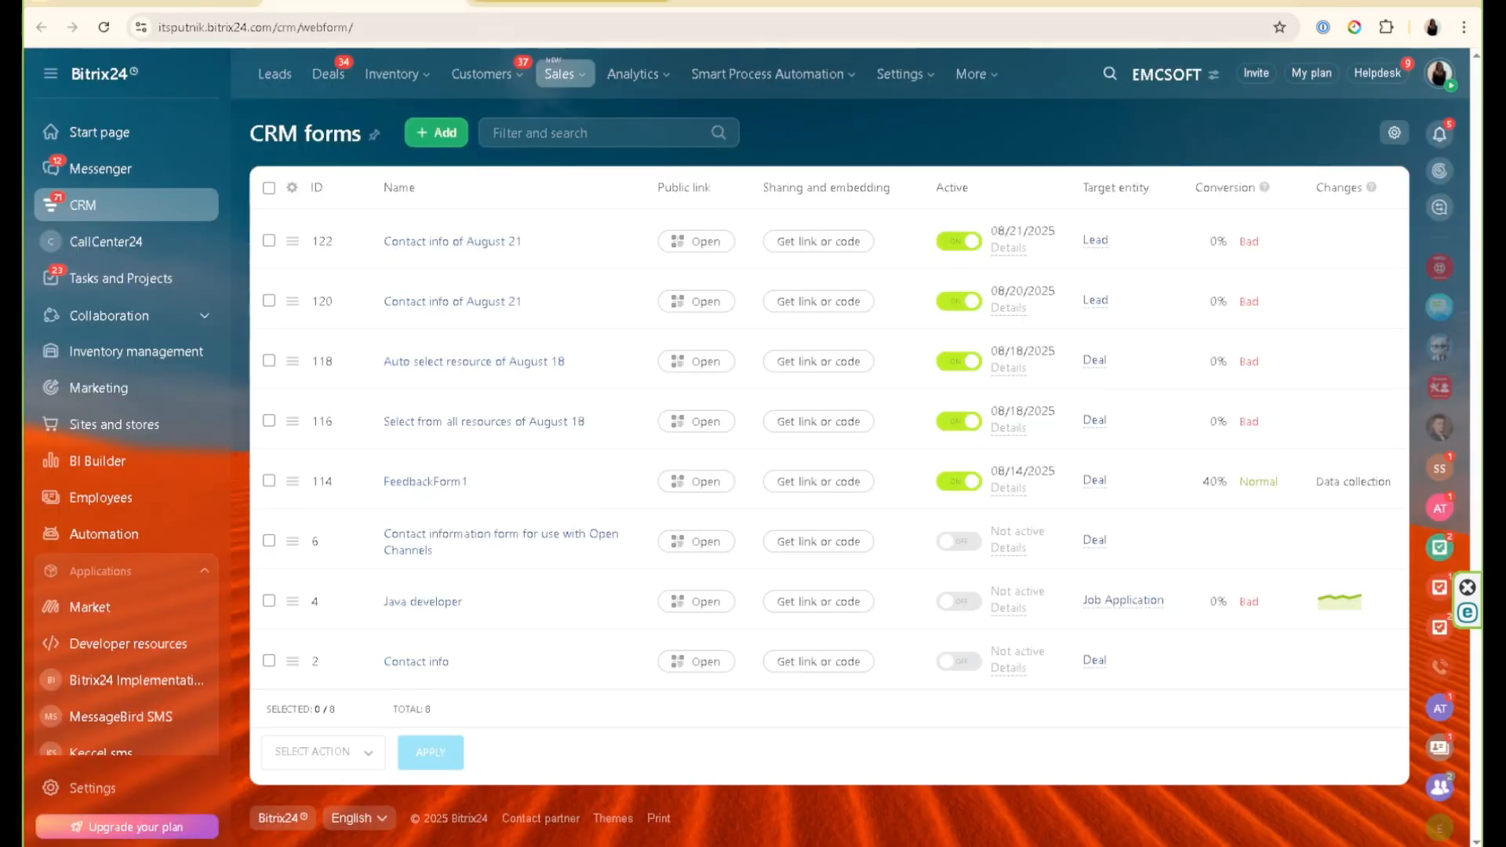
click(541, 2)
click(284, 3)
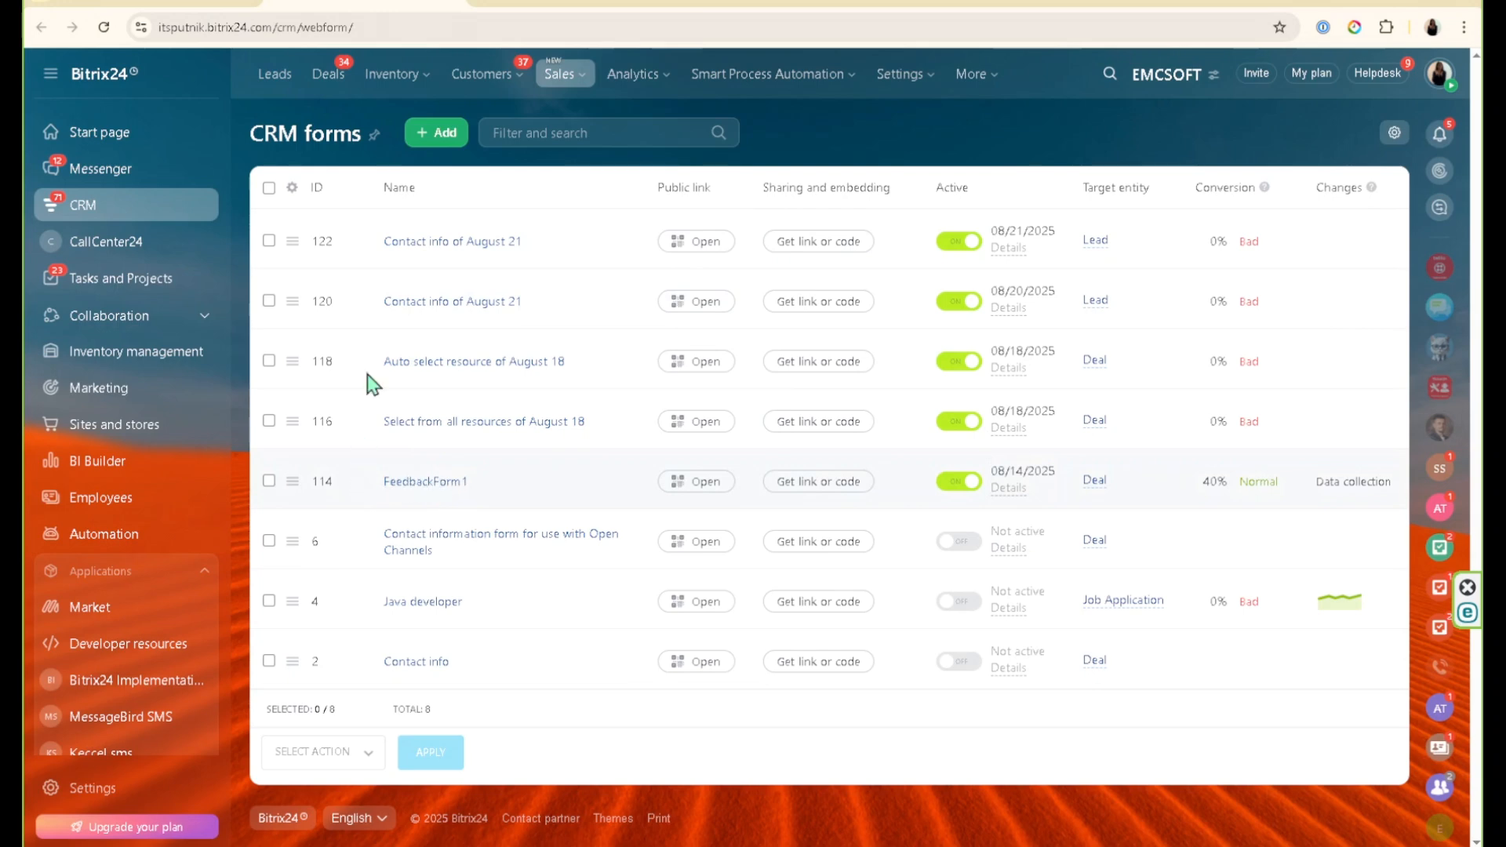
click(752, 4)
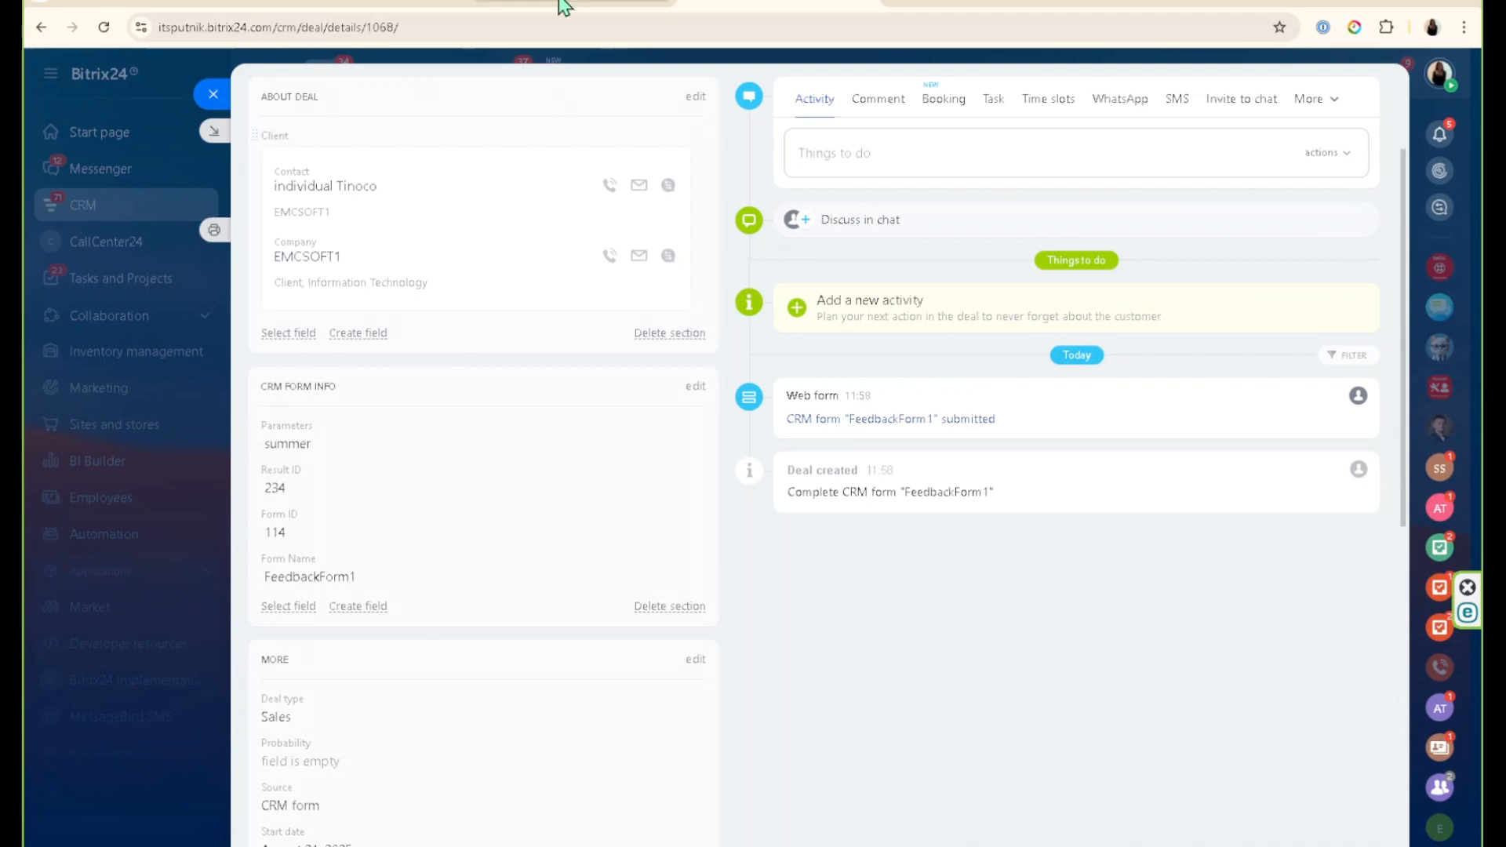
Step: Add the contact's First name field to FeedbackForm1 as the first field, above Last name, and save the form
click(562, 7)
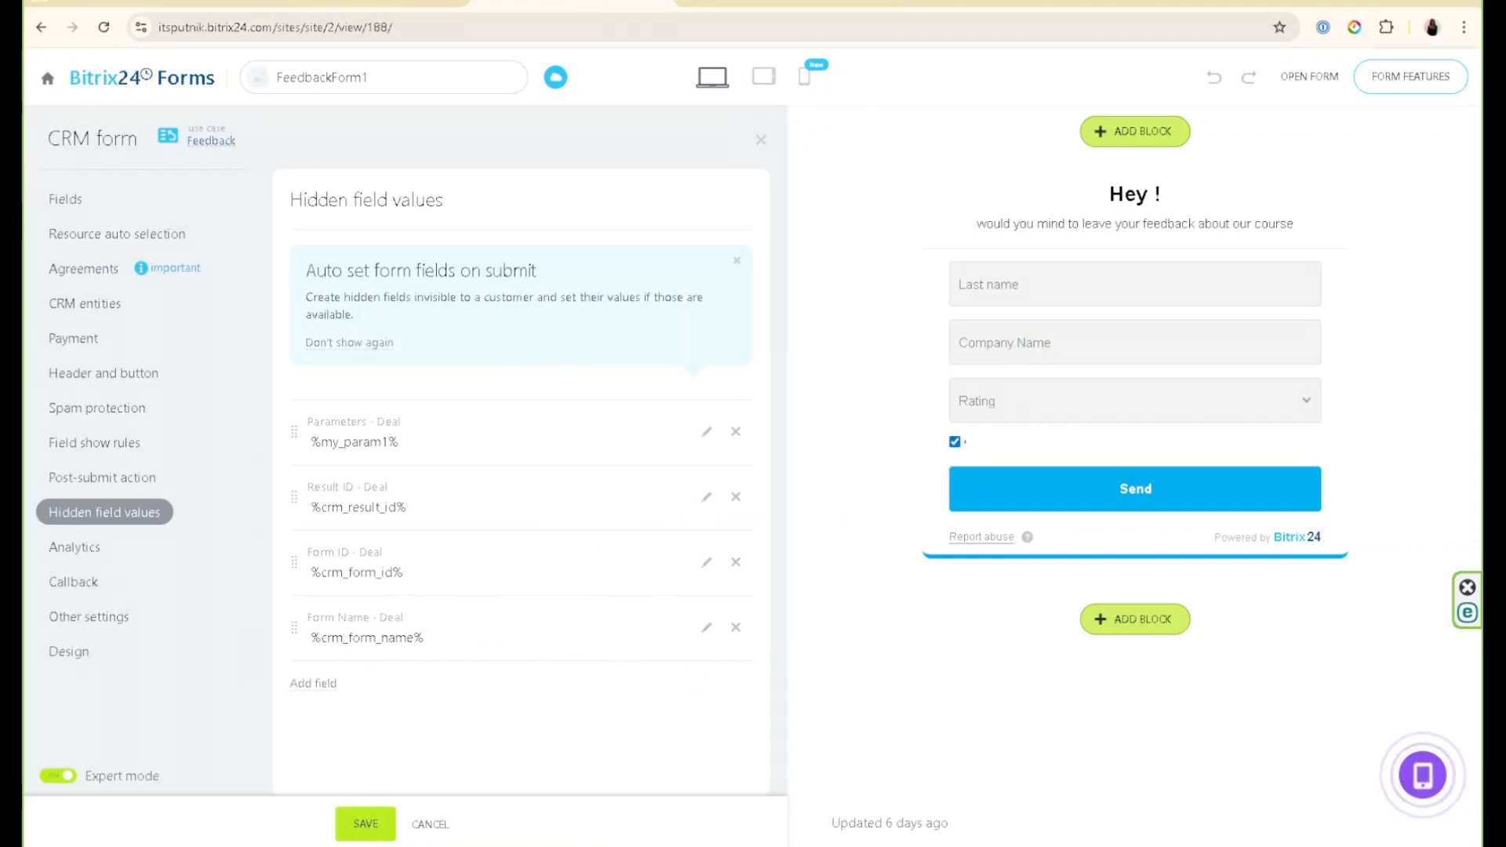
click(66, 199)
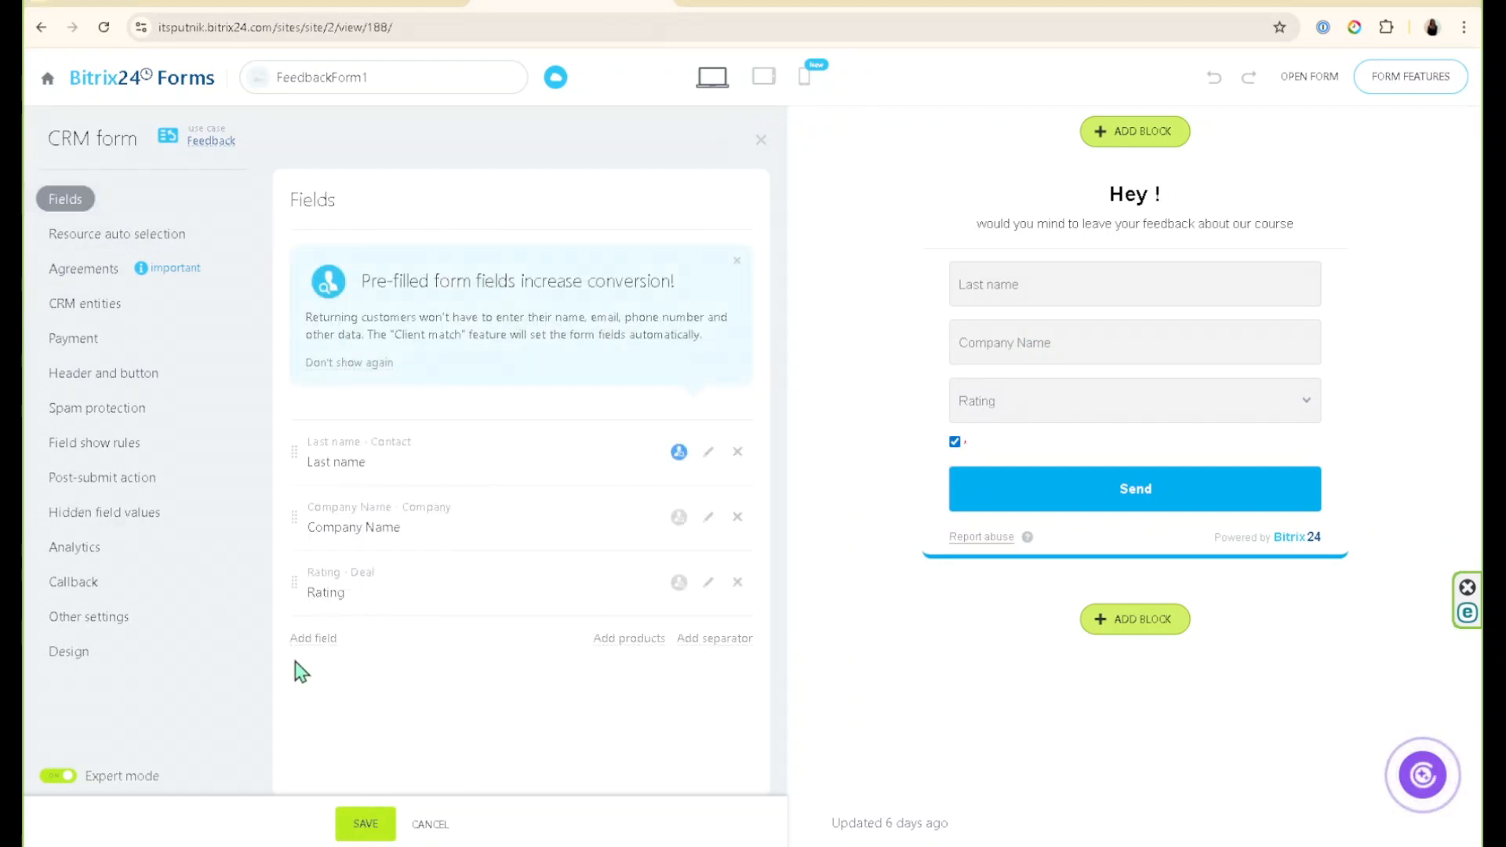
click(314, 638)
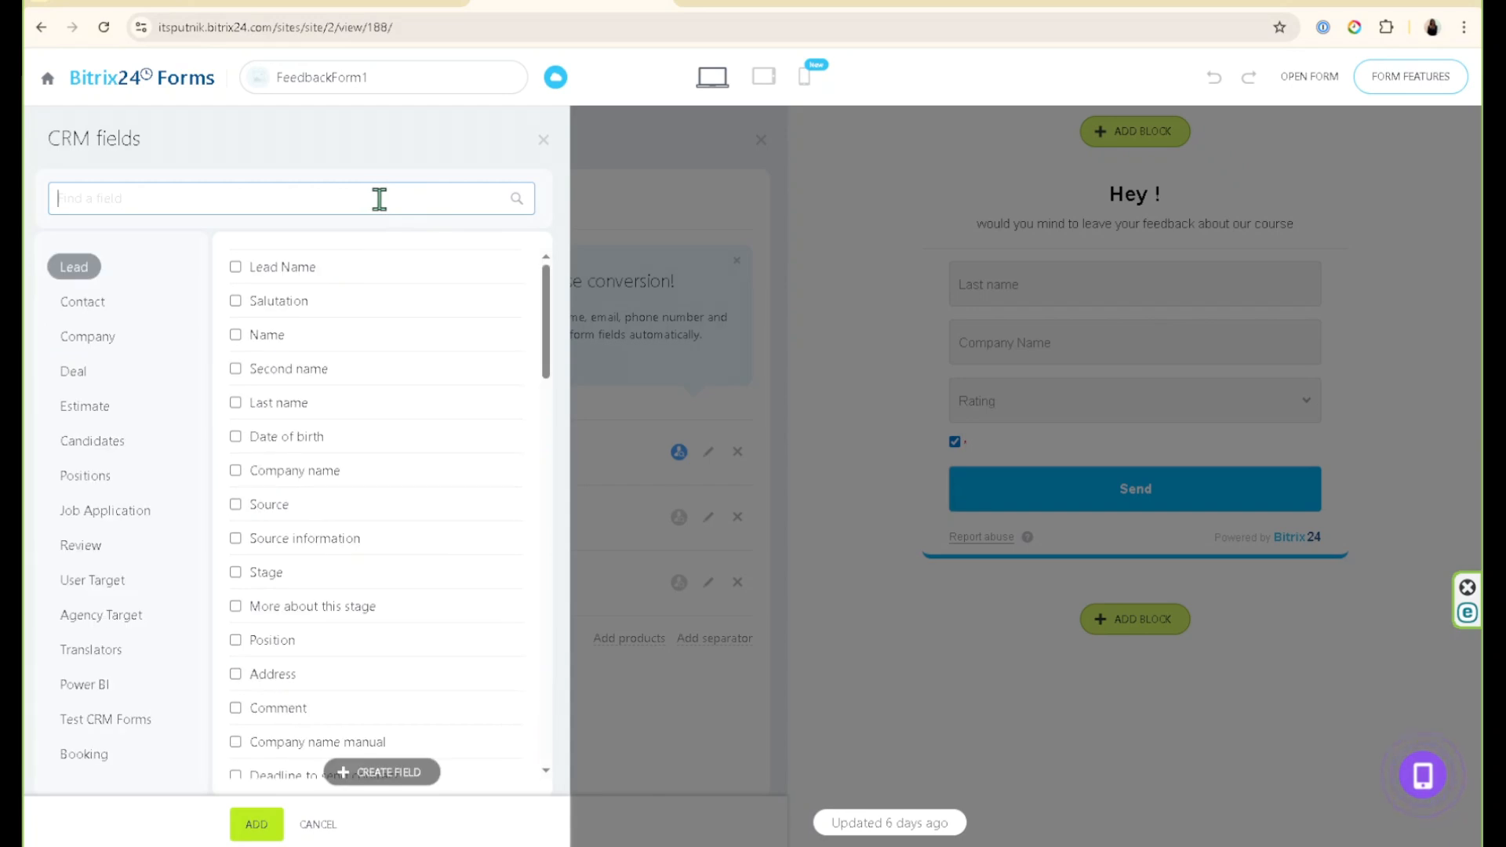
text(name)
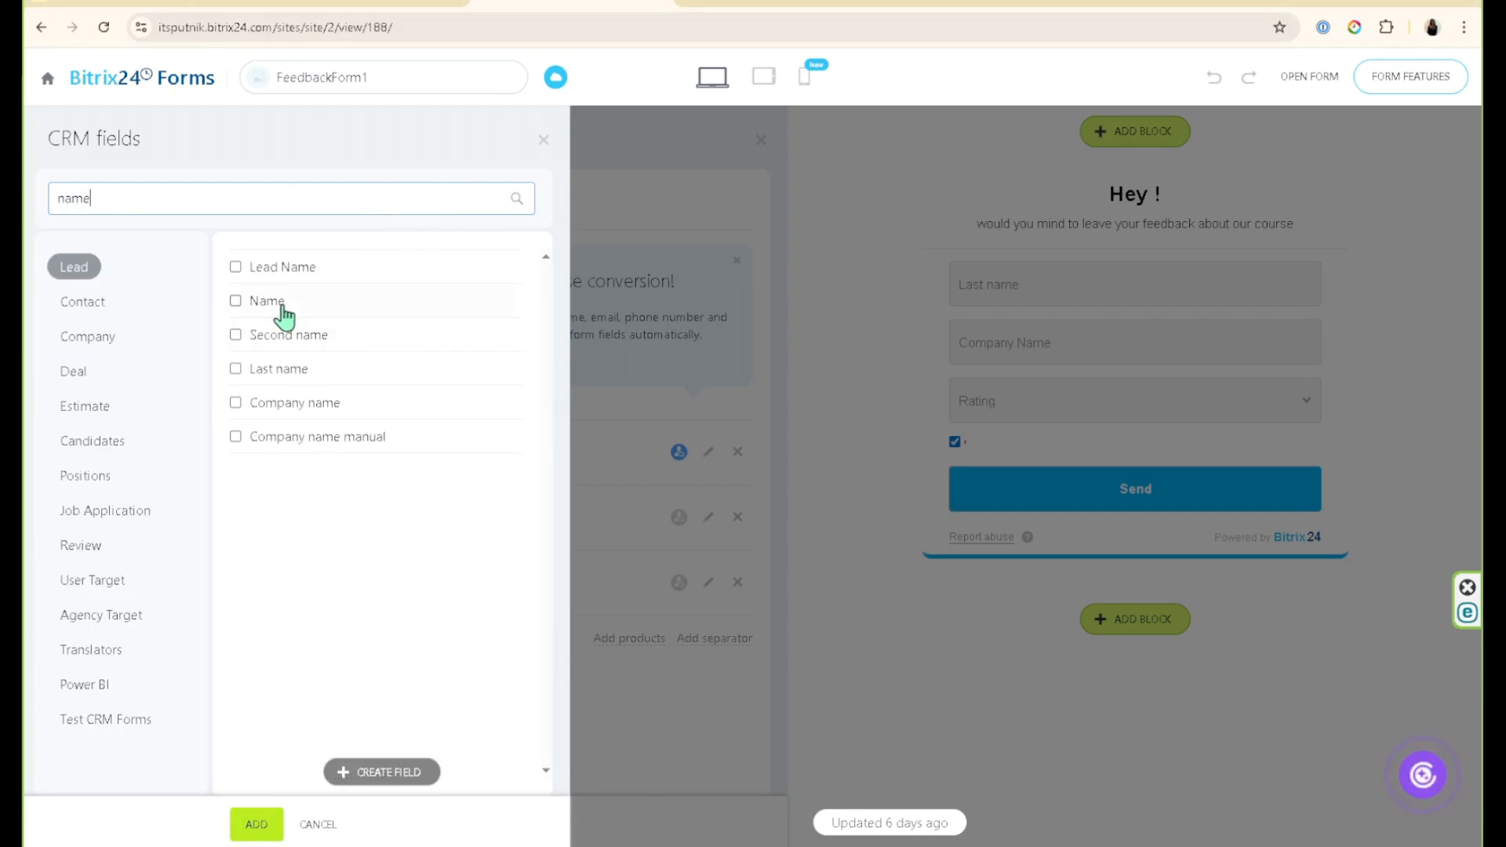
click(82, 301)
click(300, 267)
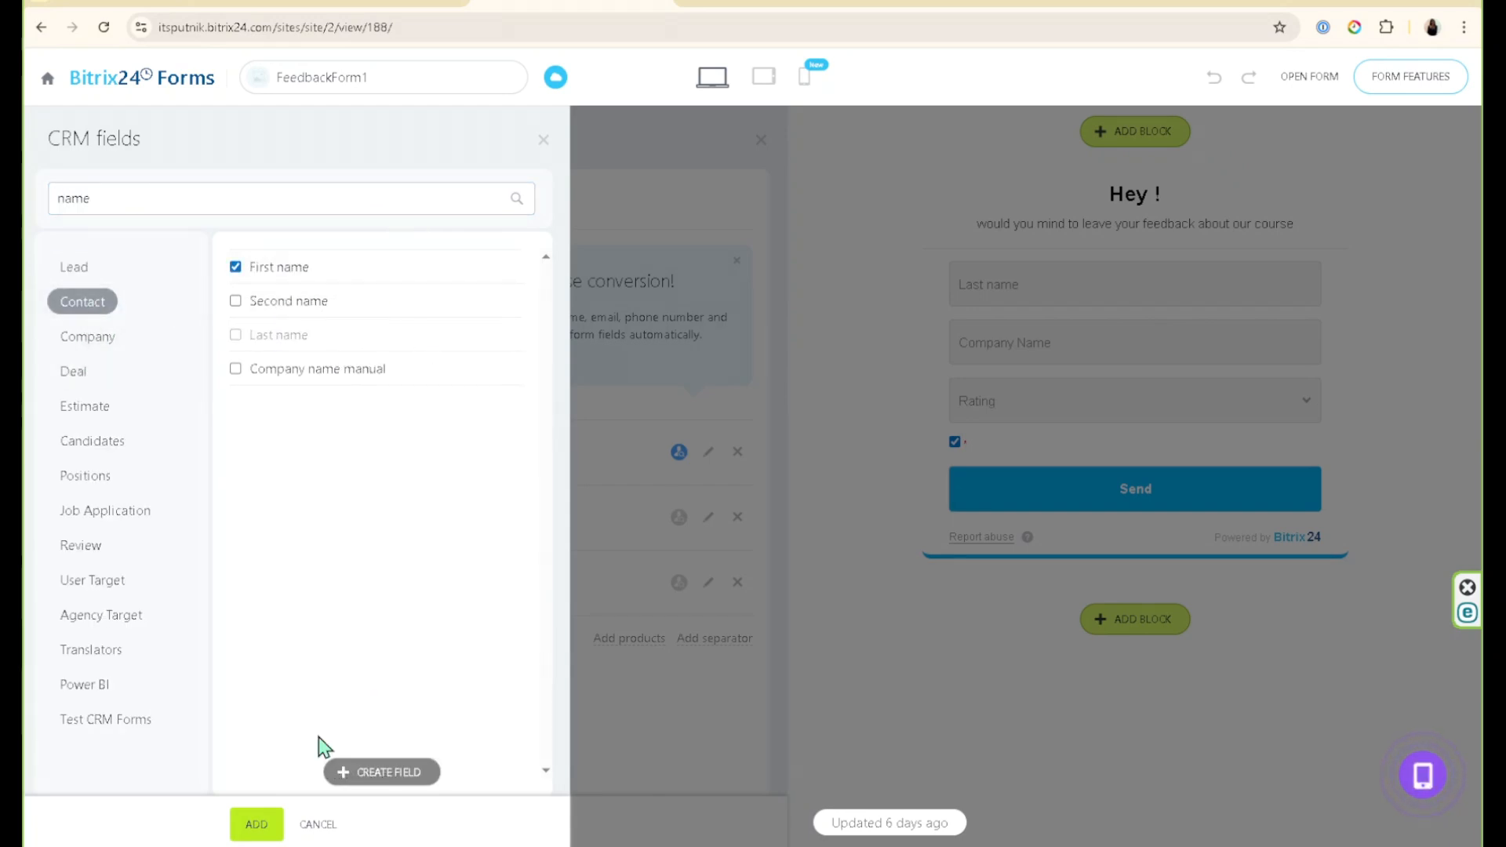
click(256, 824)
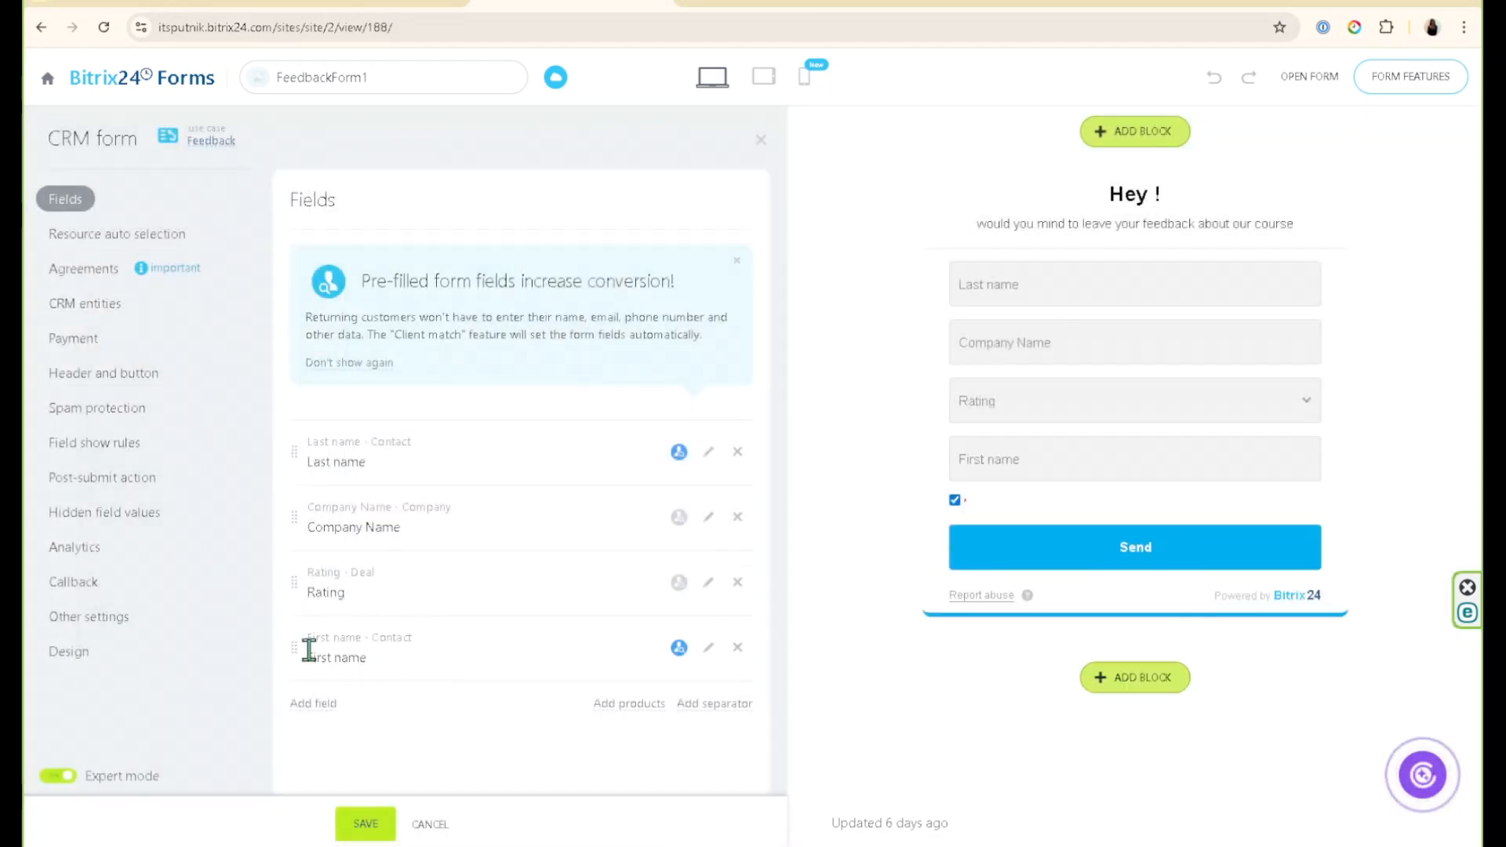
drag(308, 650, 303, 447)
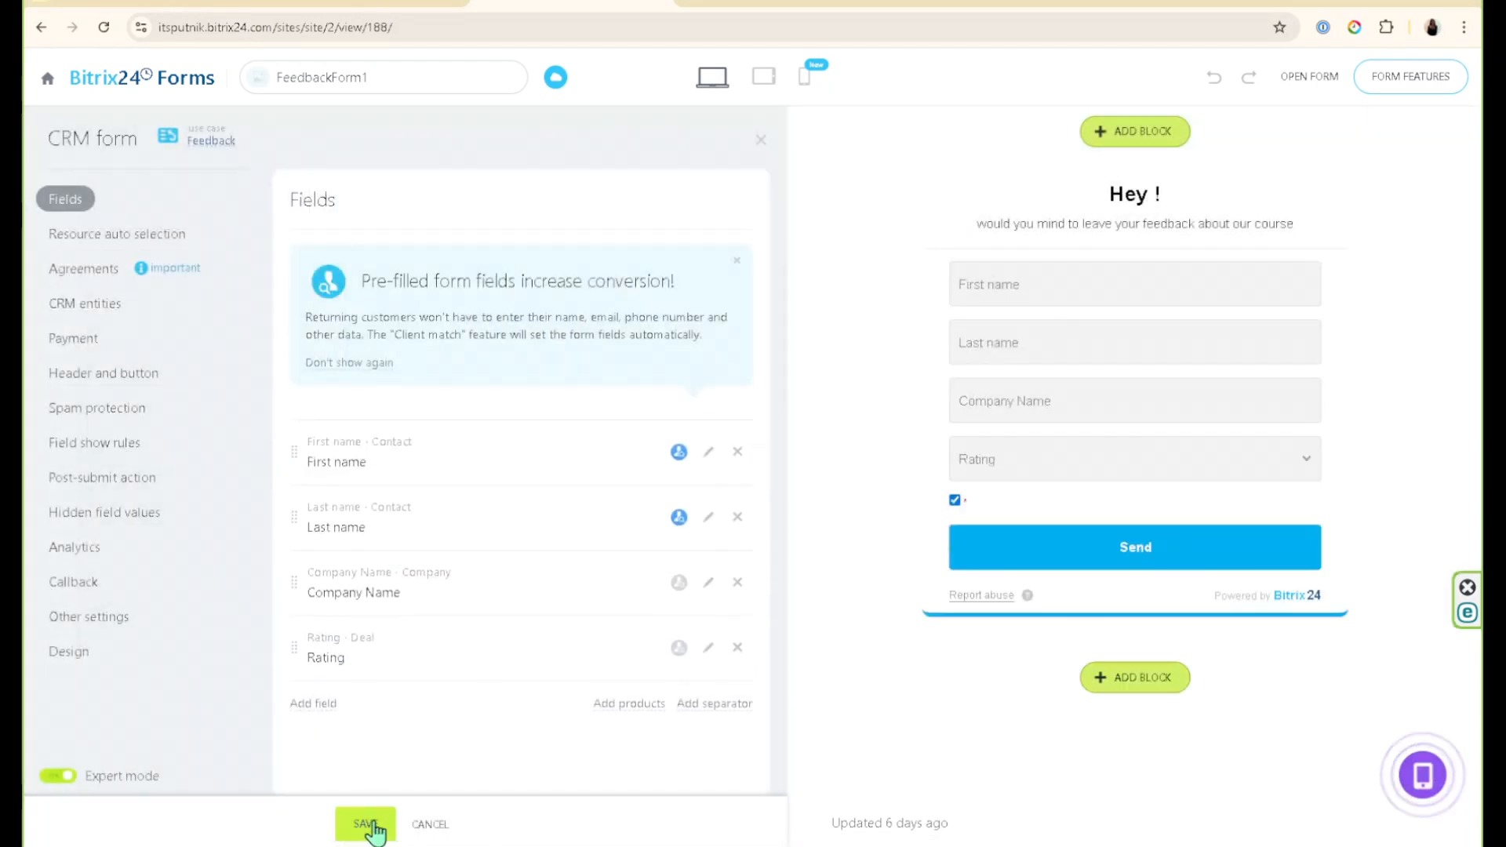
click(368, 825)
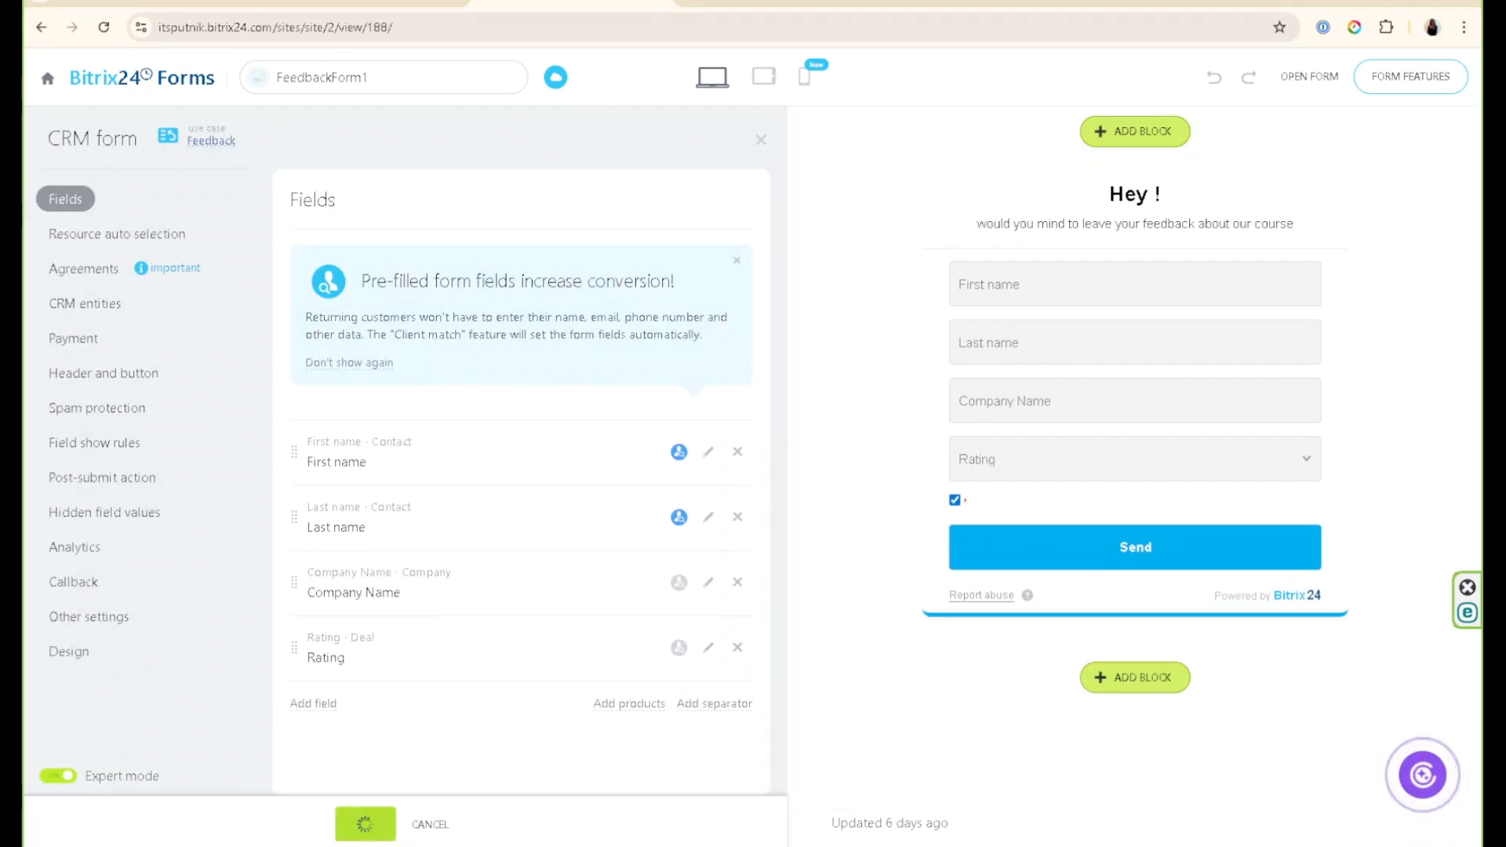
click(139, 524)
click(314, 683)
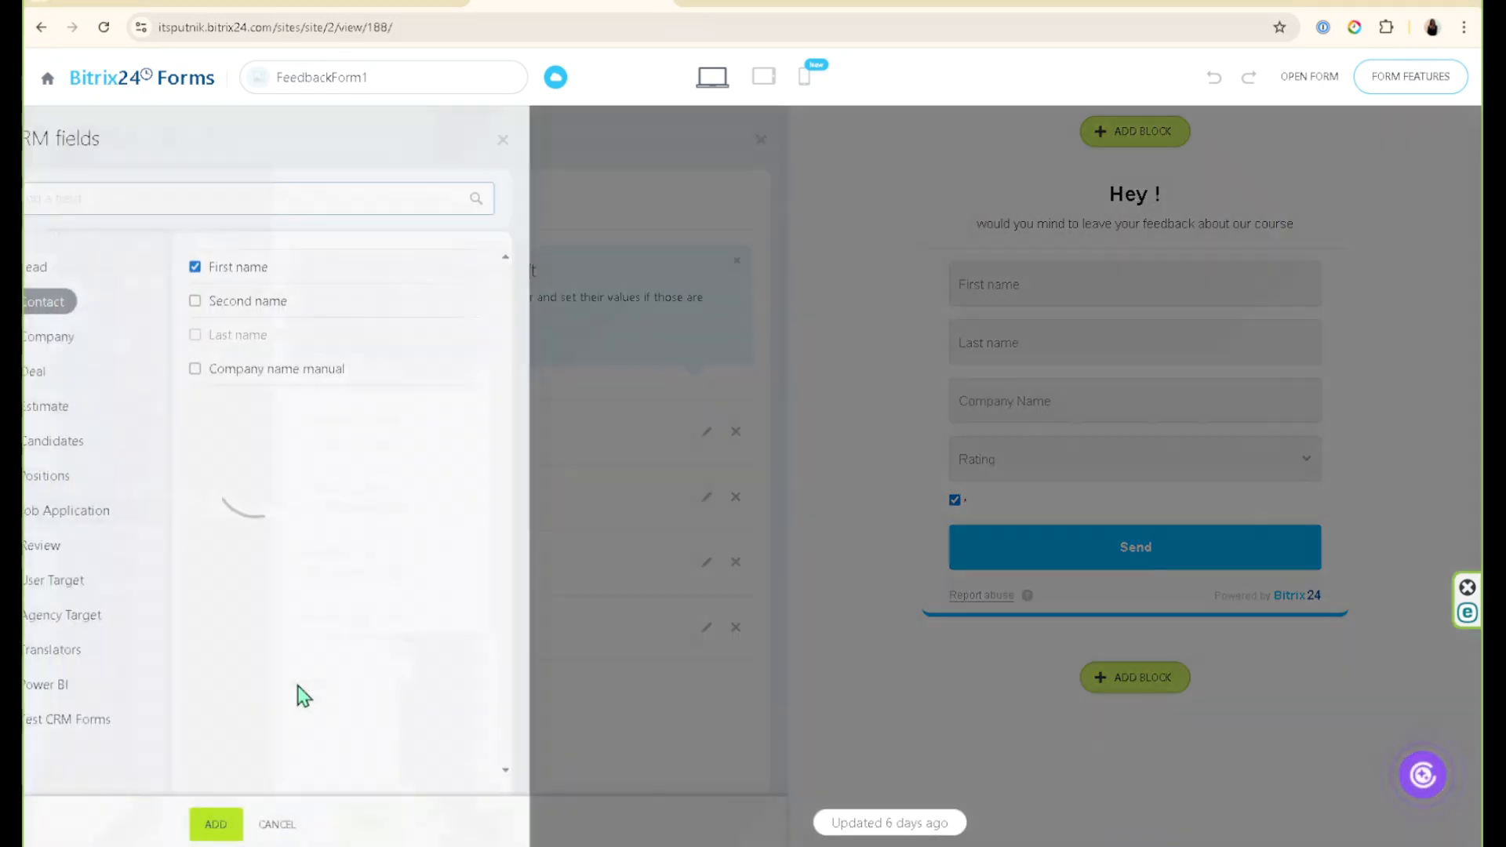
click(74, 337)
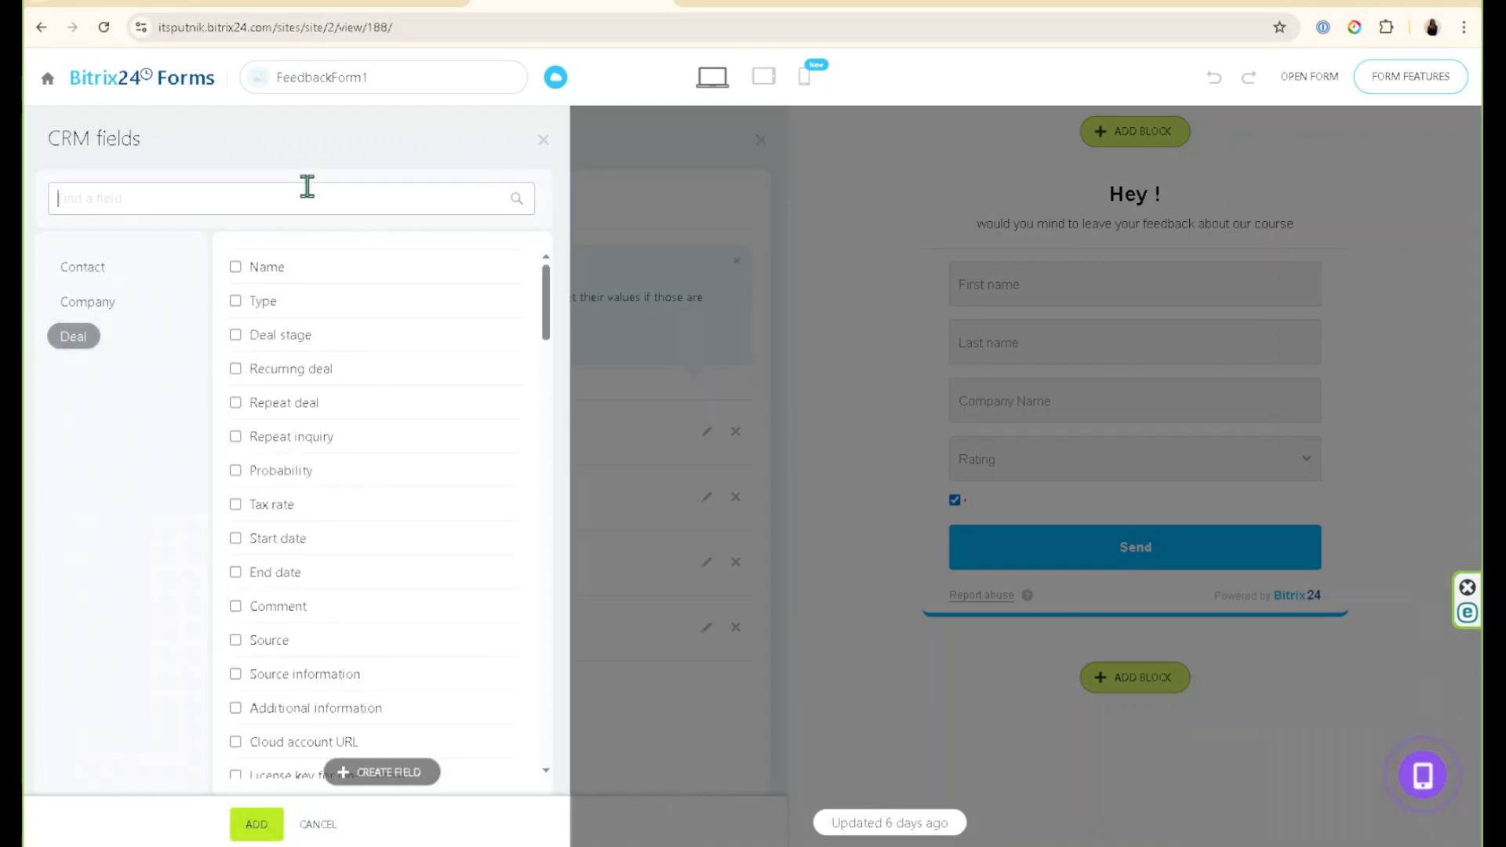
click(307, 198)
text(comm)
click(257, 269)
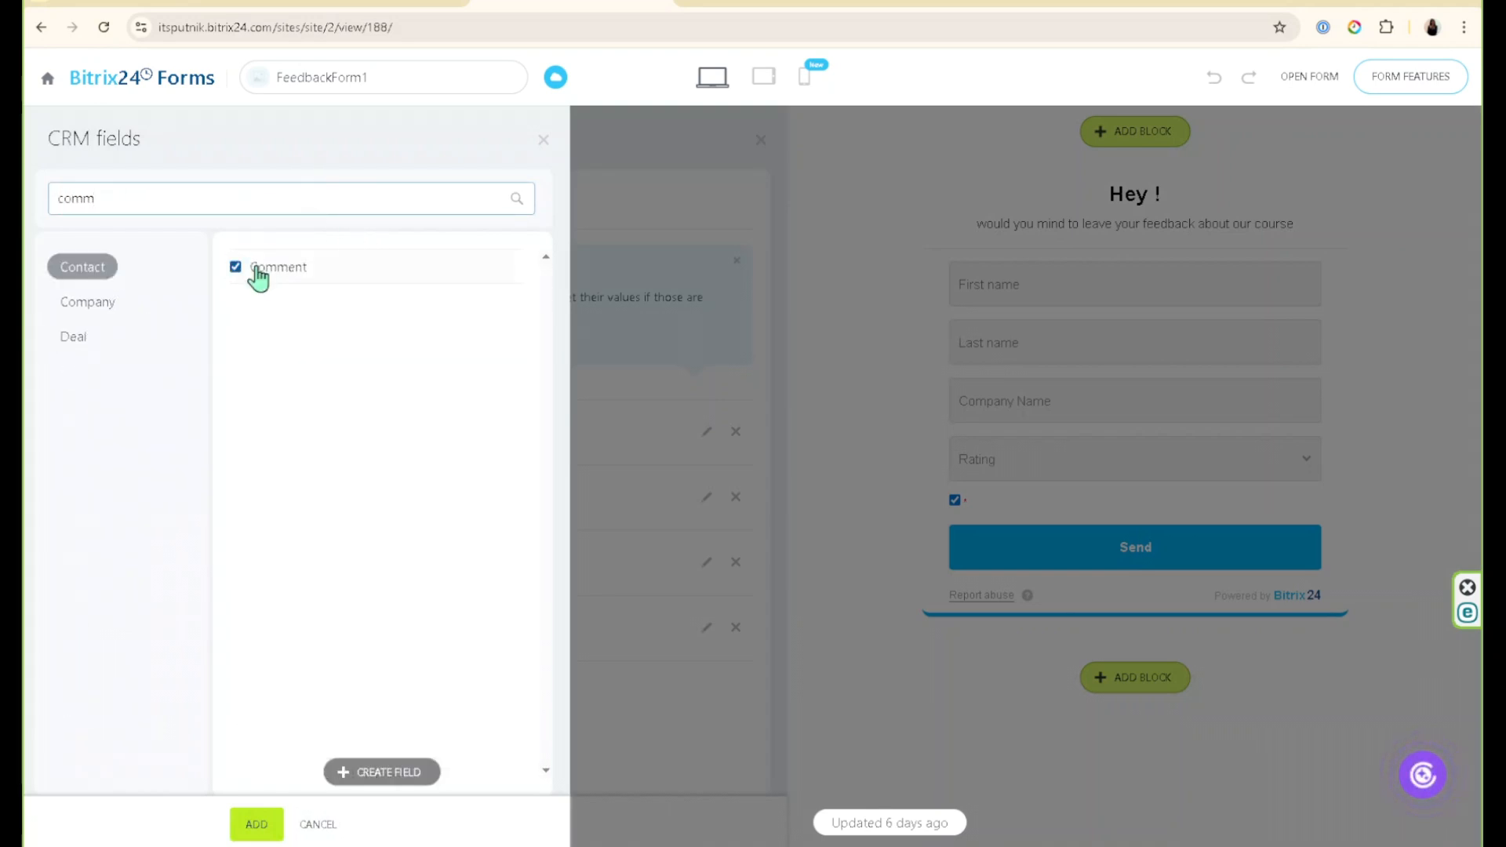
click(250, 824)
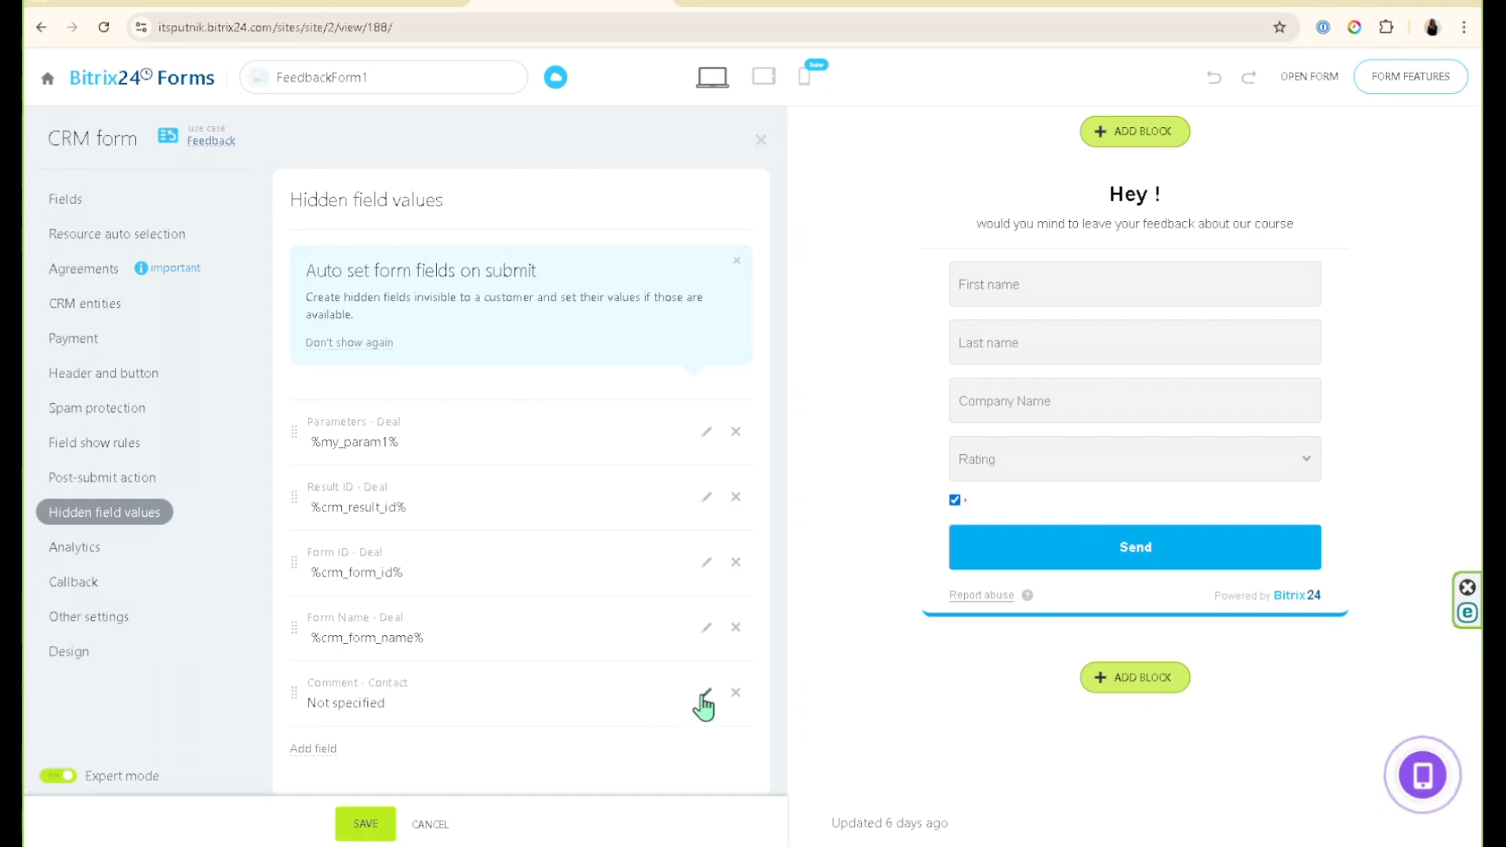
click(695, 693)
scroll(706, 646, down, 2)
click(718, 687)
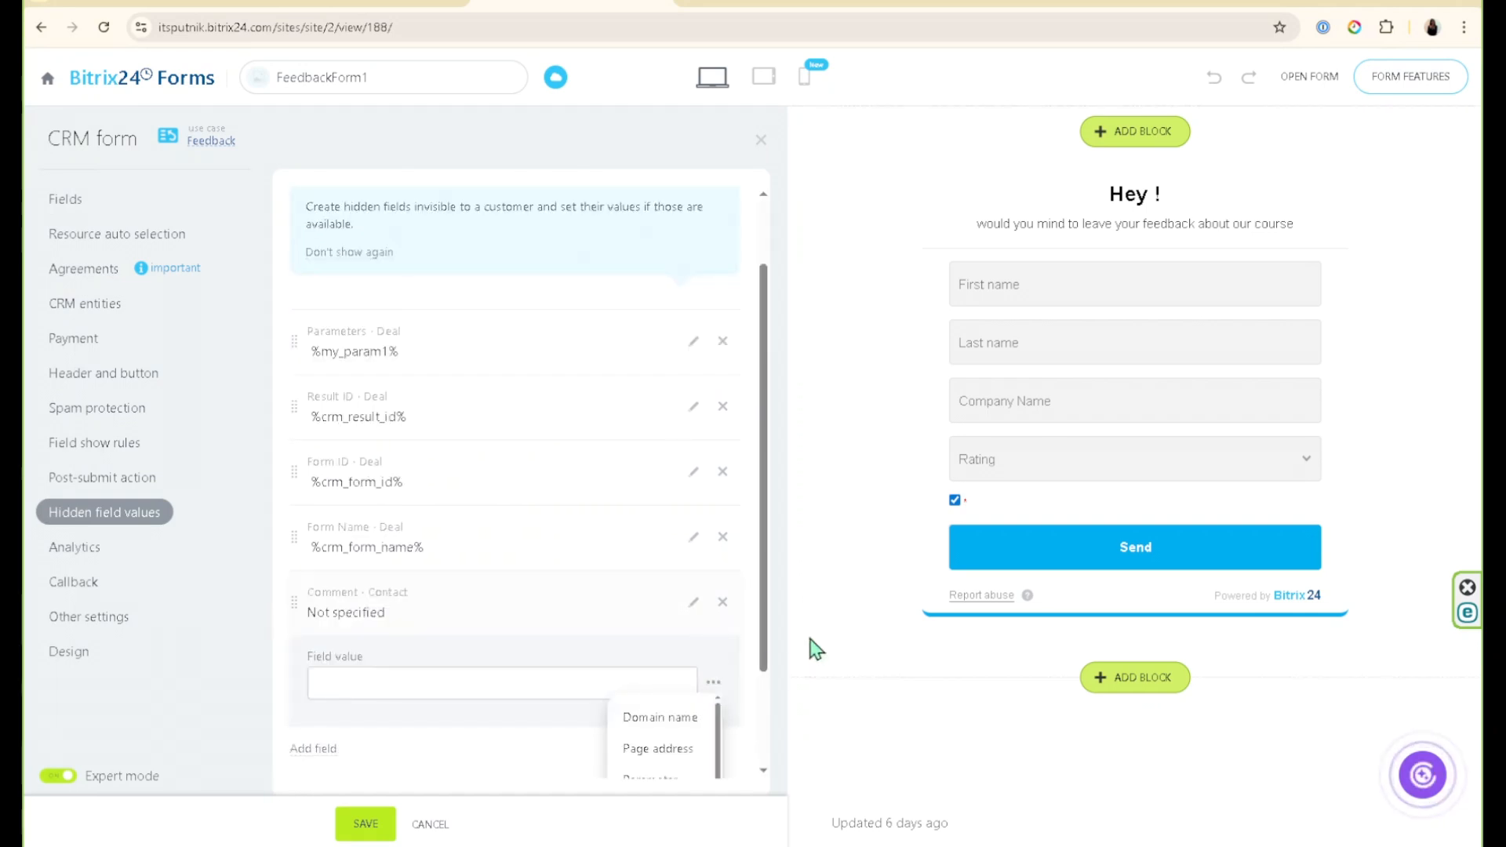
scroll(698, 648, down, 4)
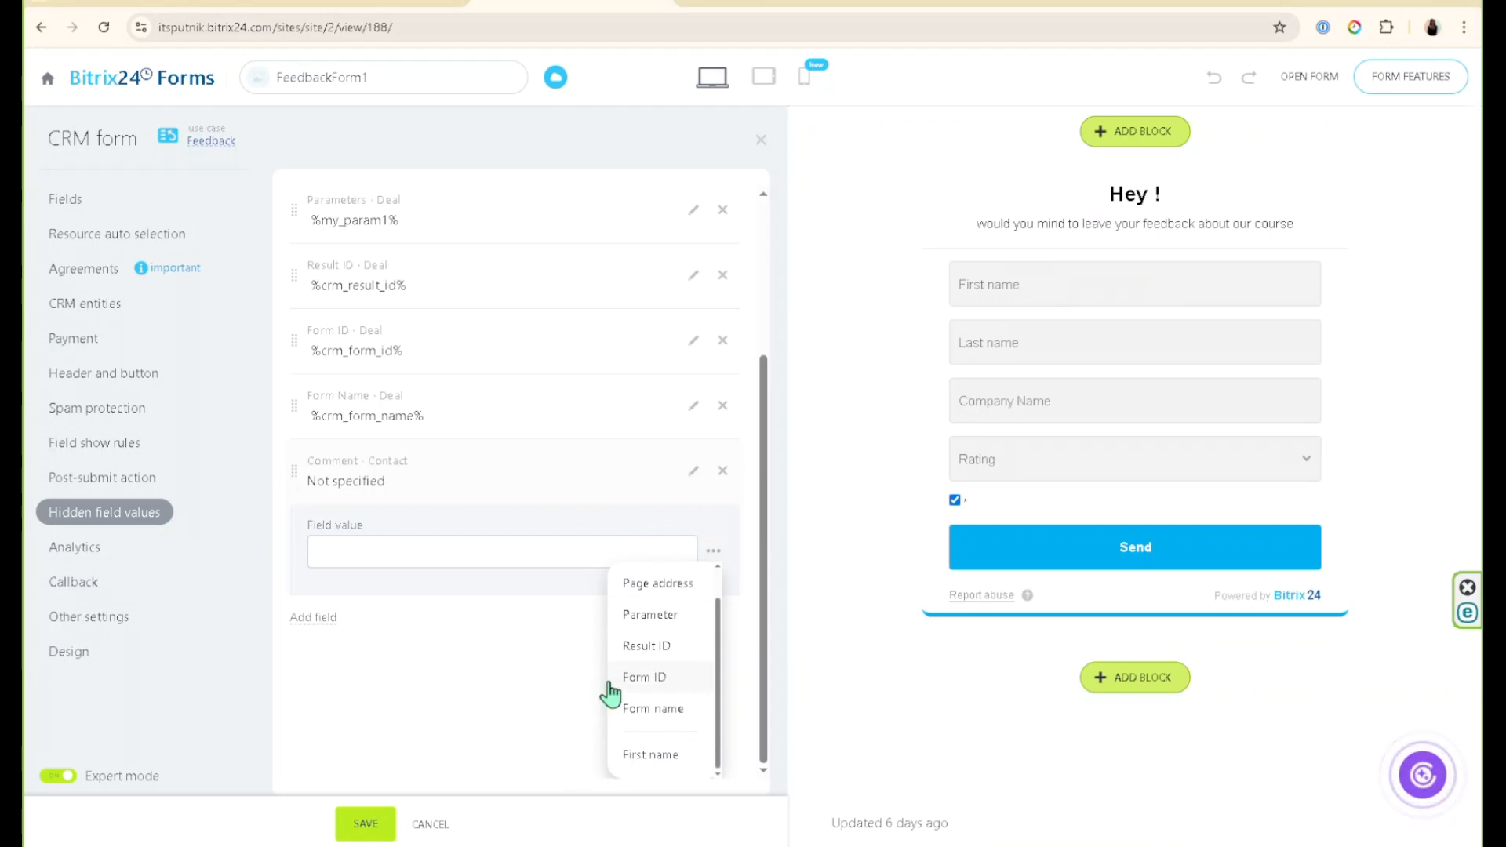
click(604, 612)
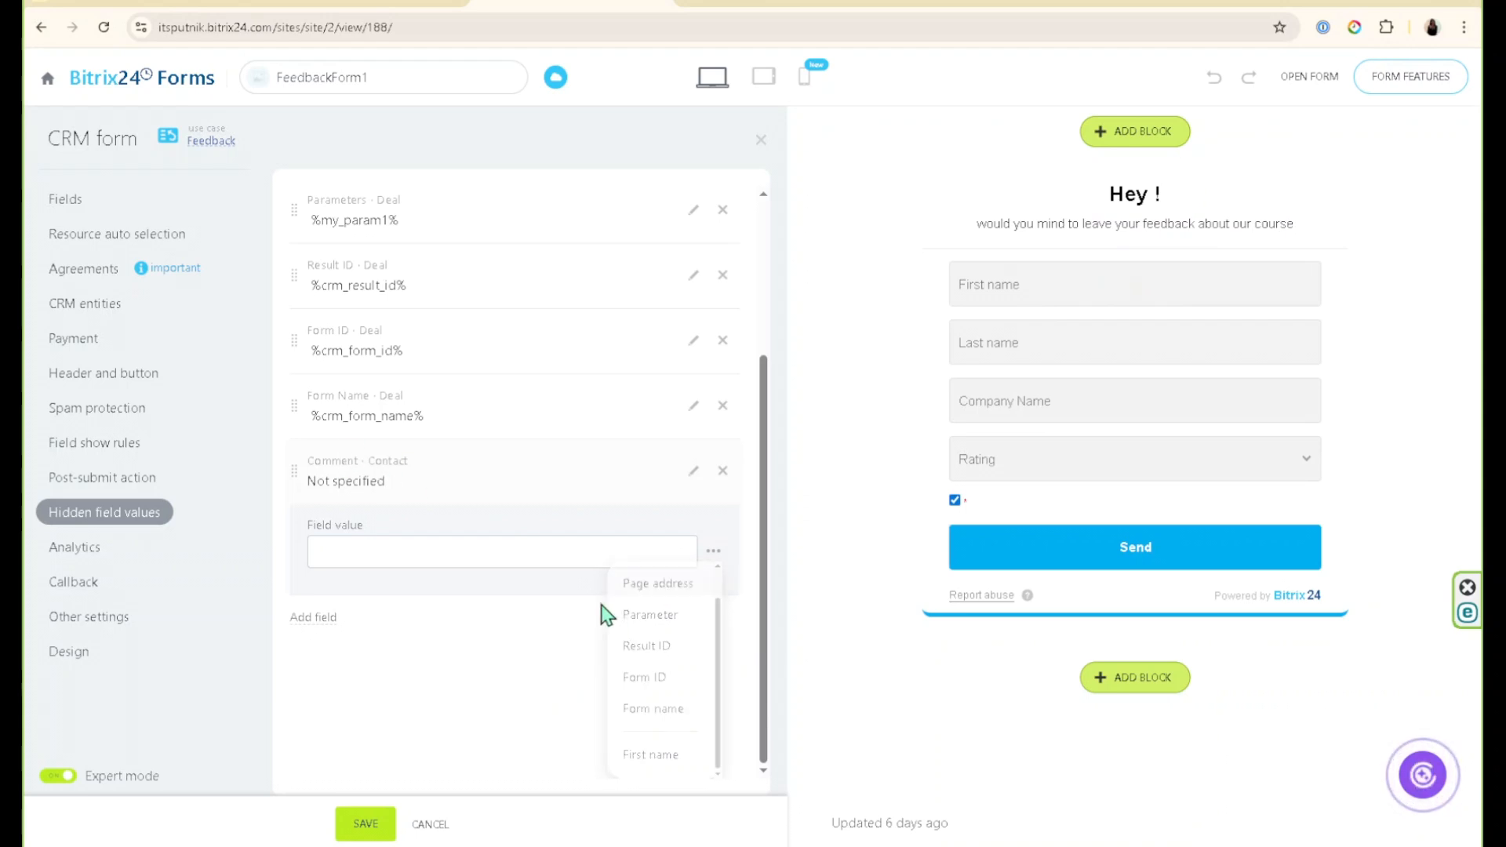
click(722, 609)
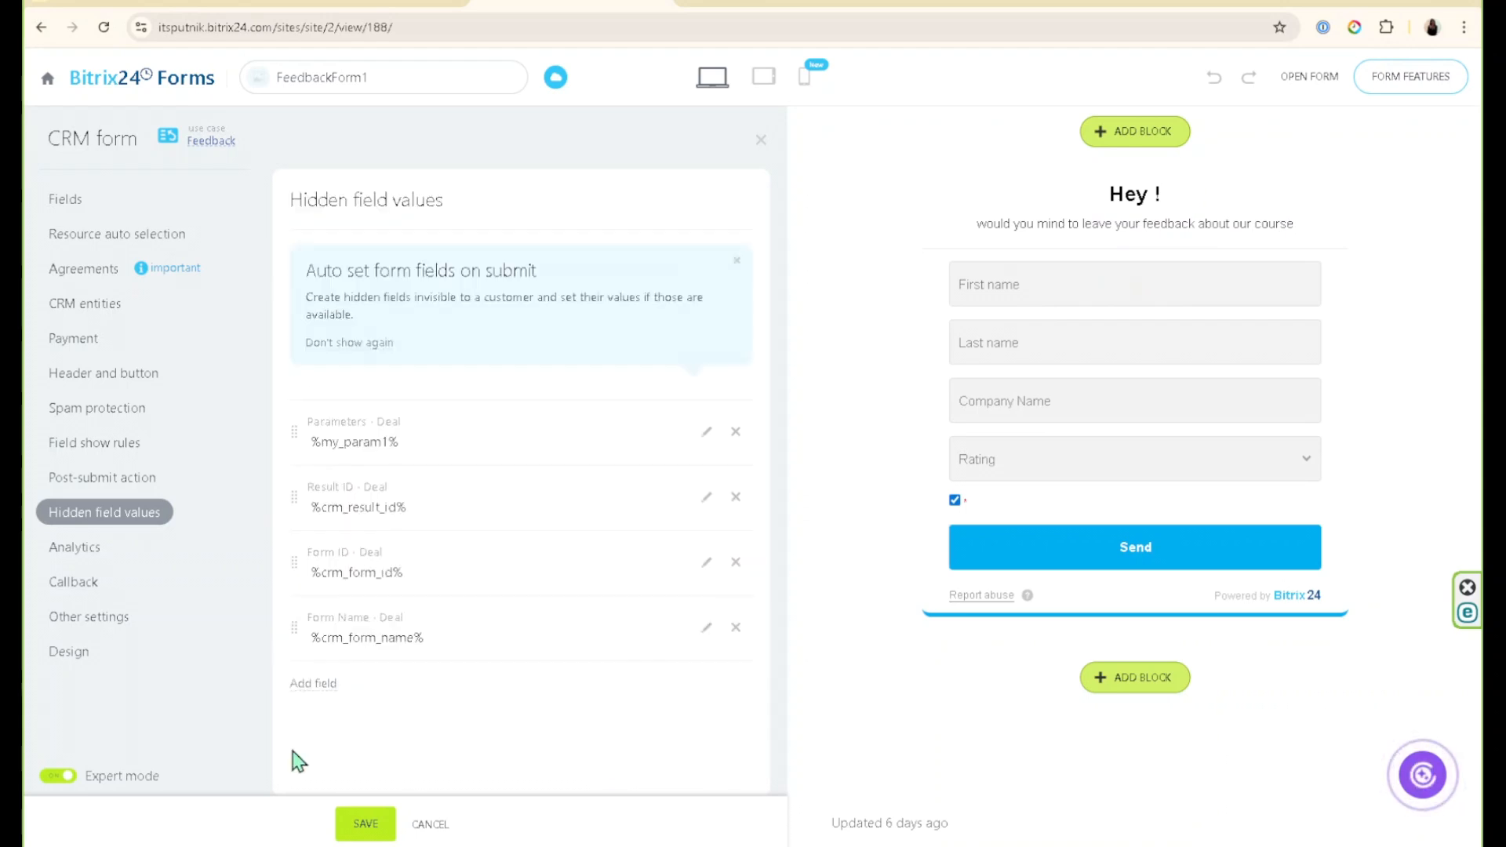
Step: Add the deal's Comment field to the form's hidden field values
click(314, 686)
click(130, 343)
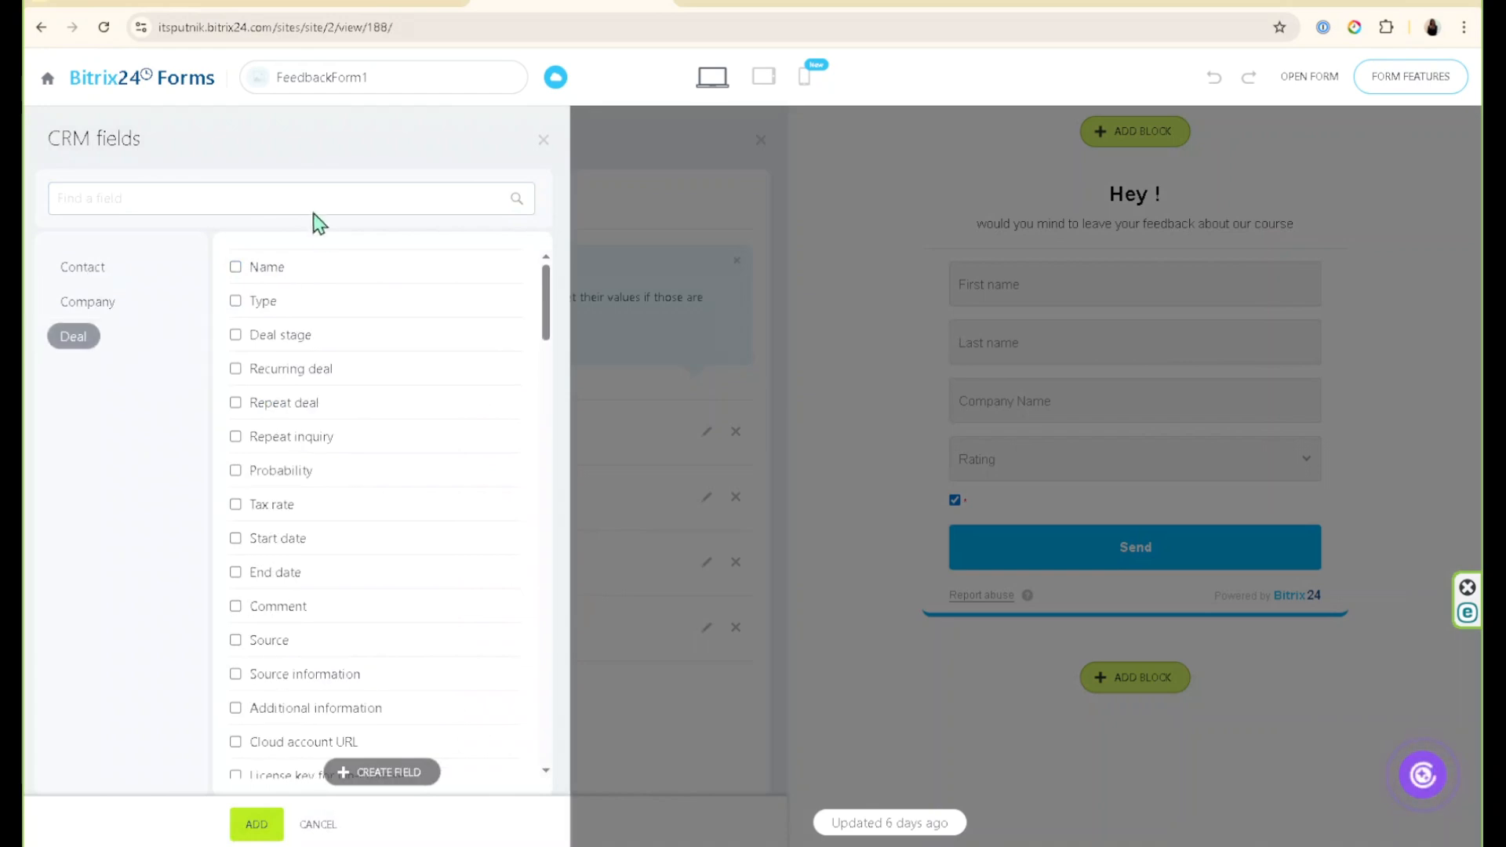
click(305, 206)
text(comm)
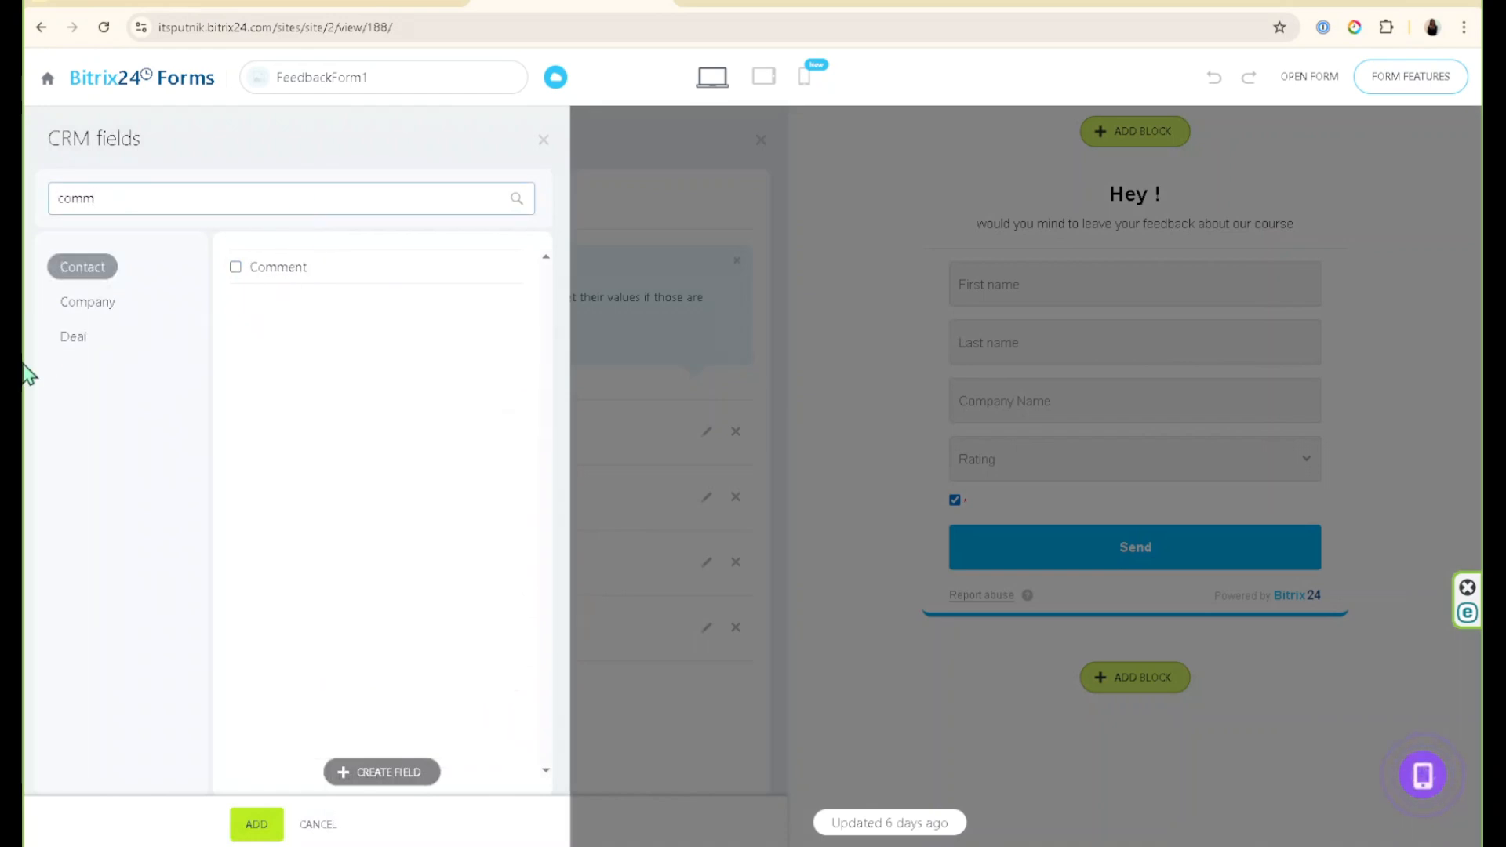
click(73, 337)
click(236, 267)
click(257, 824)
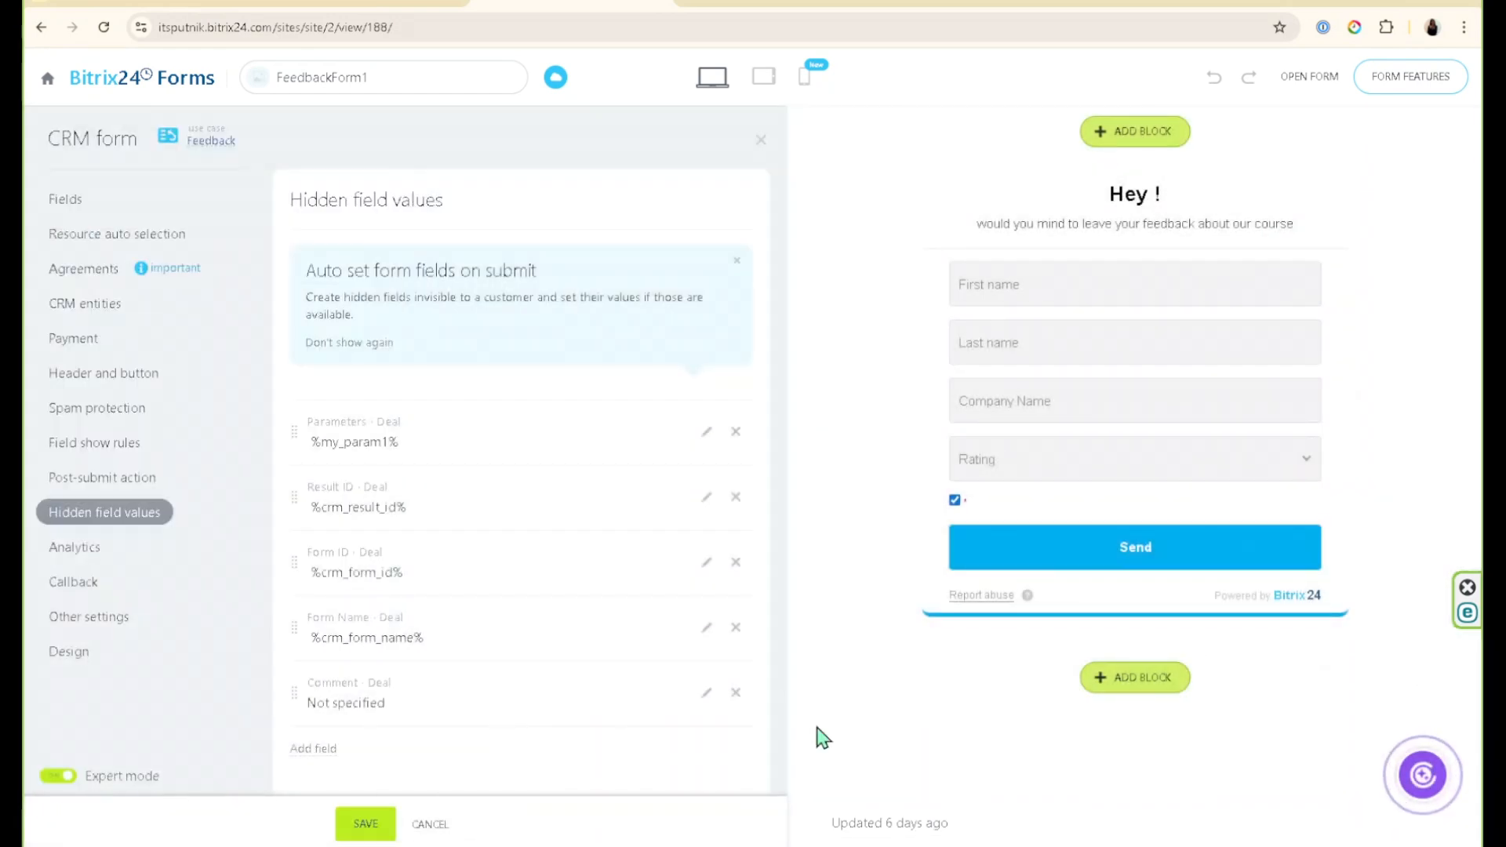
Step: Set the hidden deal Comment field's value to the First name variable, %contact_name%, and save the form
click(706, 692)
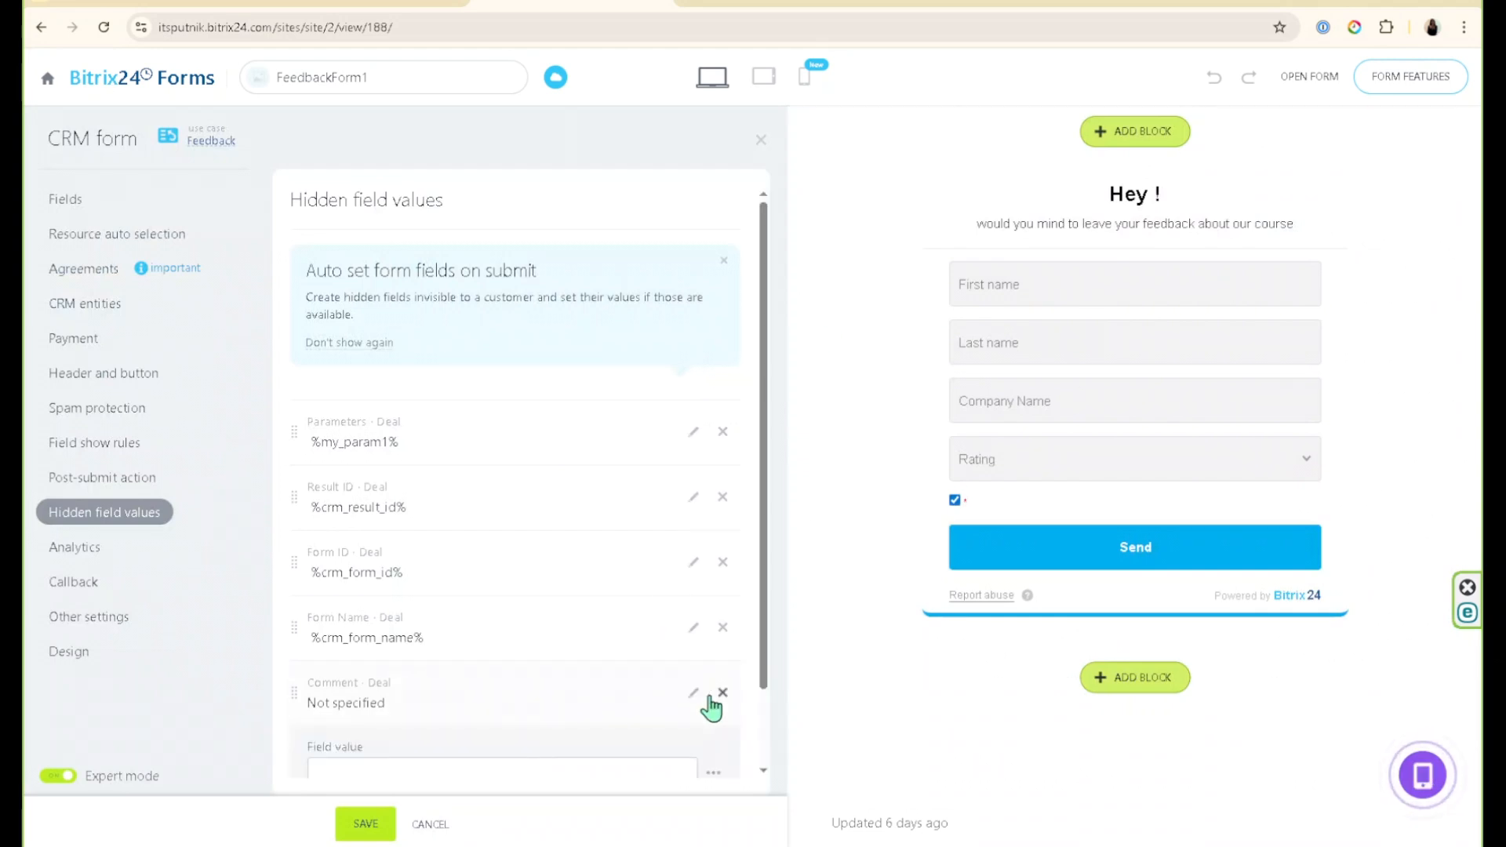
click(714, 683)
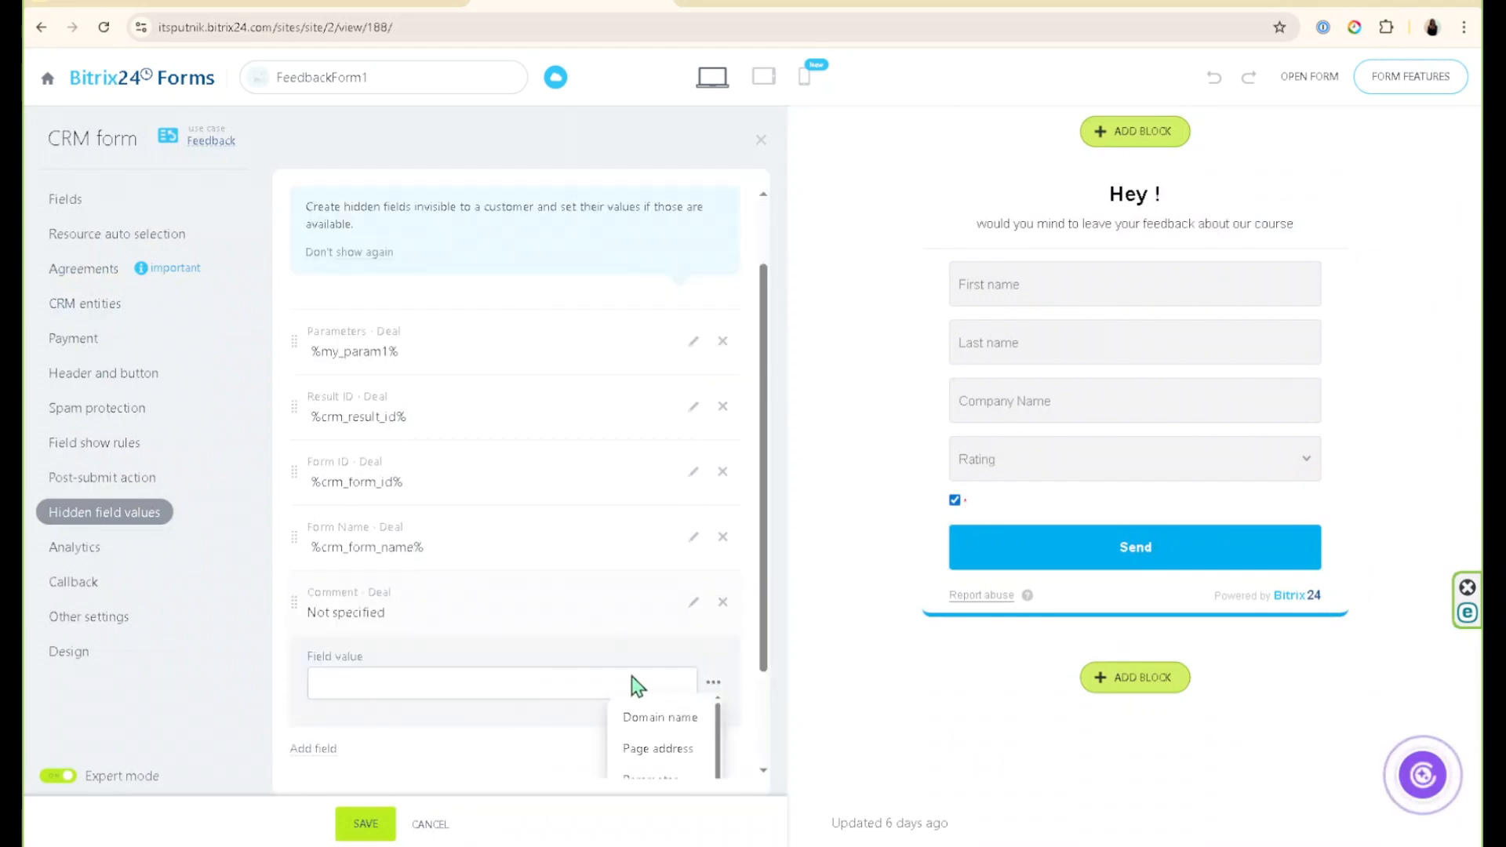
scroll(730, 719, down, 2)
scroll(663, 690, down, 2)
click(663, 695)
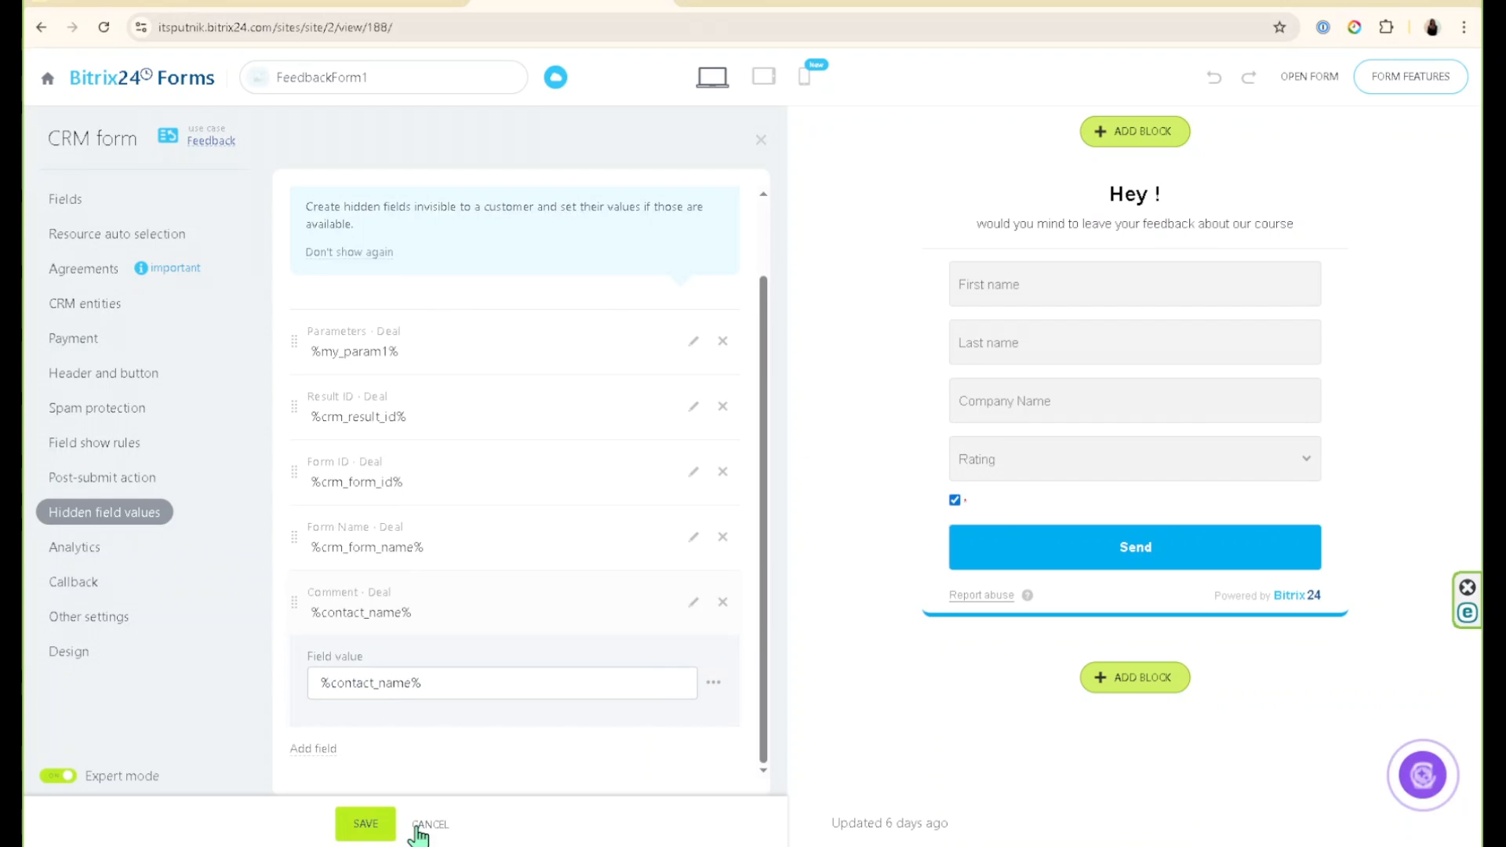
click(363, 821)
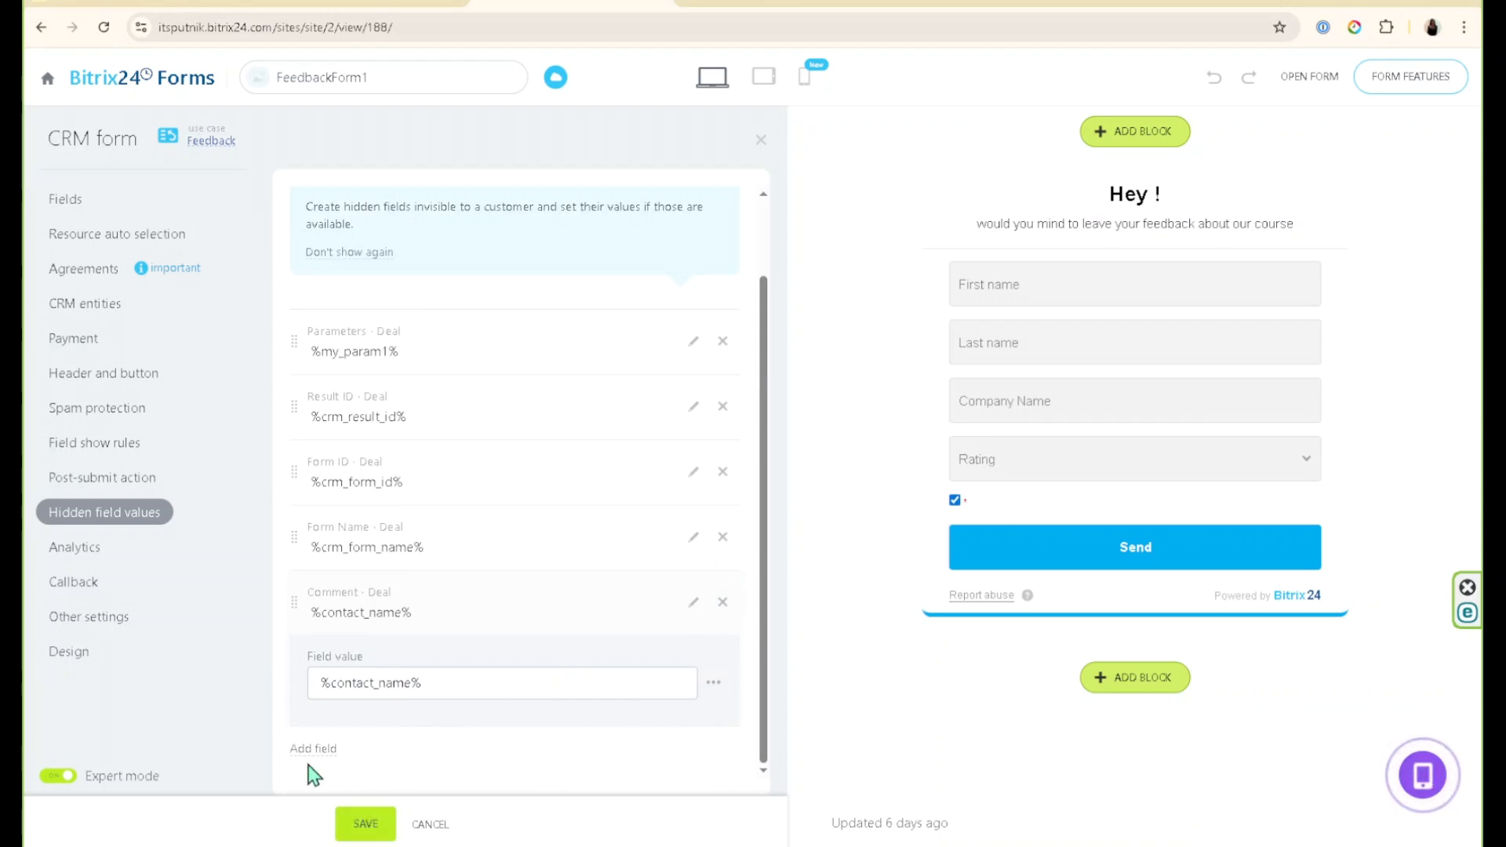
Step: Compare the form's First name contact field with the Comment entry in the hidden field values
click(135, 204)
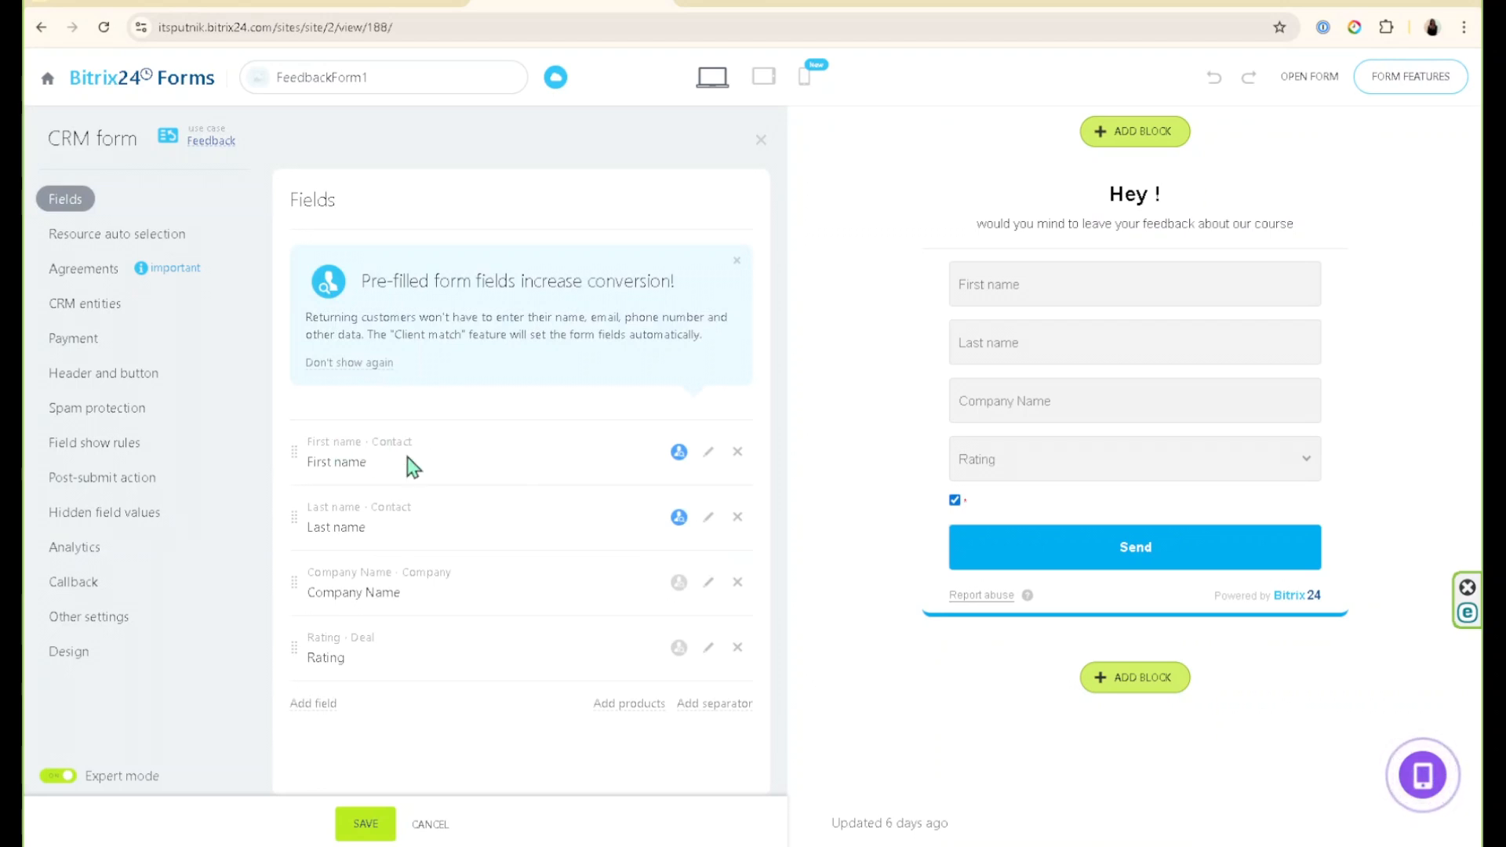
click(133, 542)
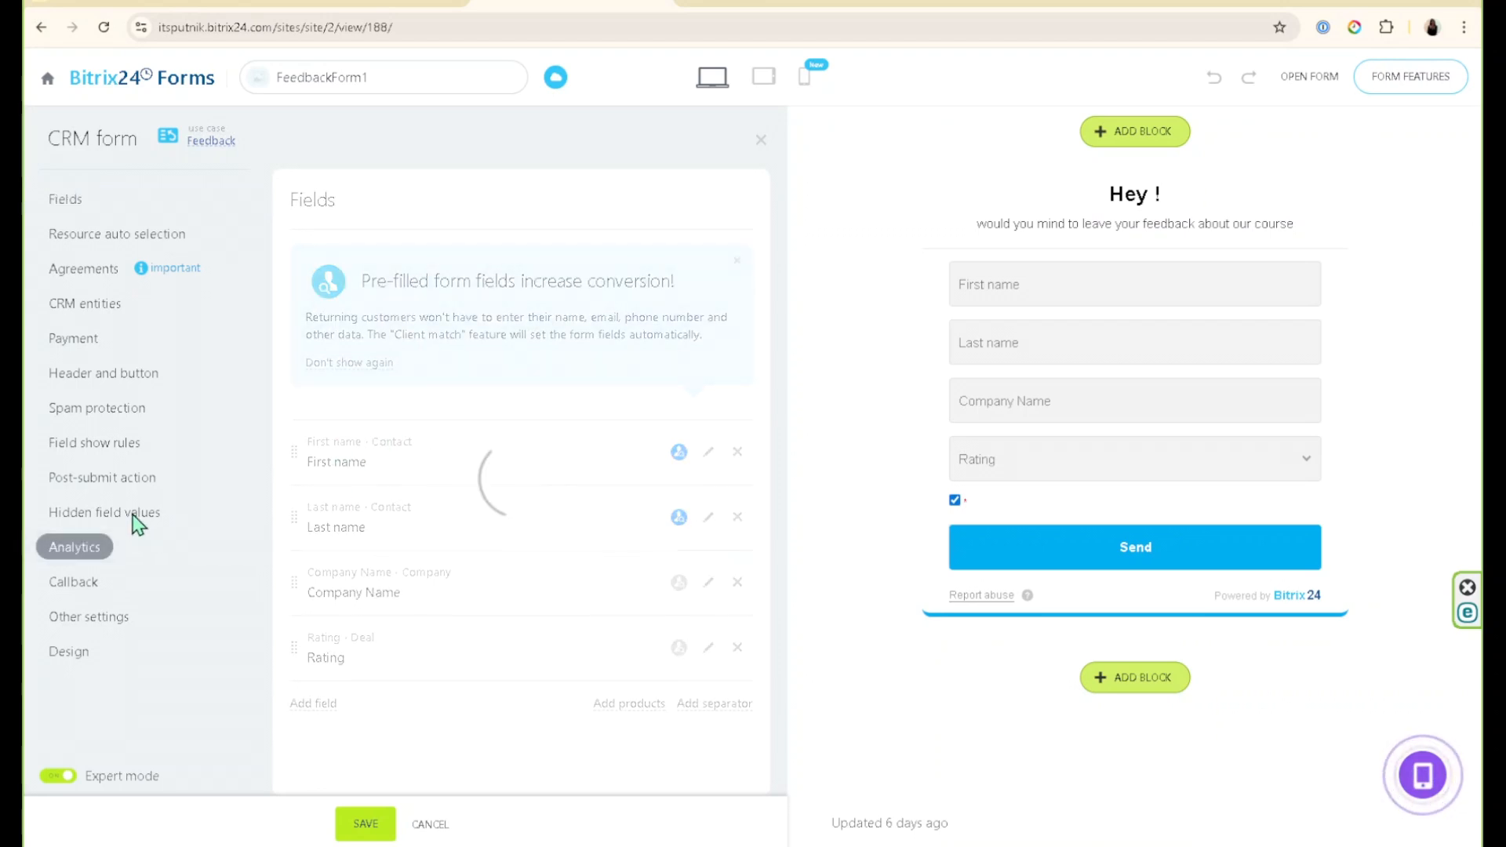
click(84, 518)
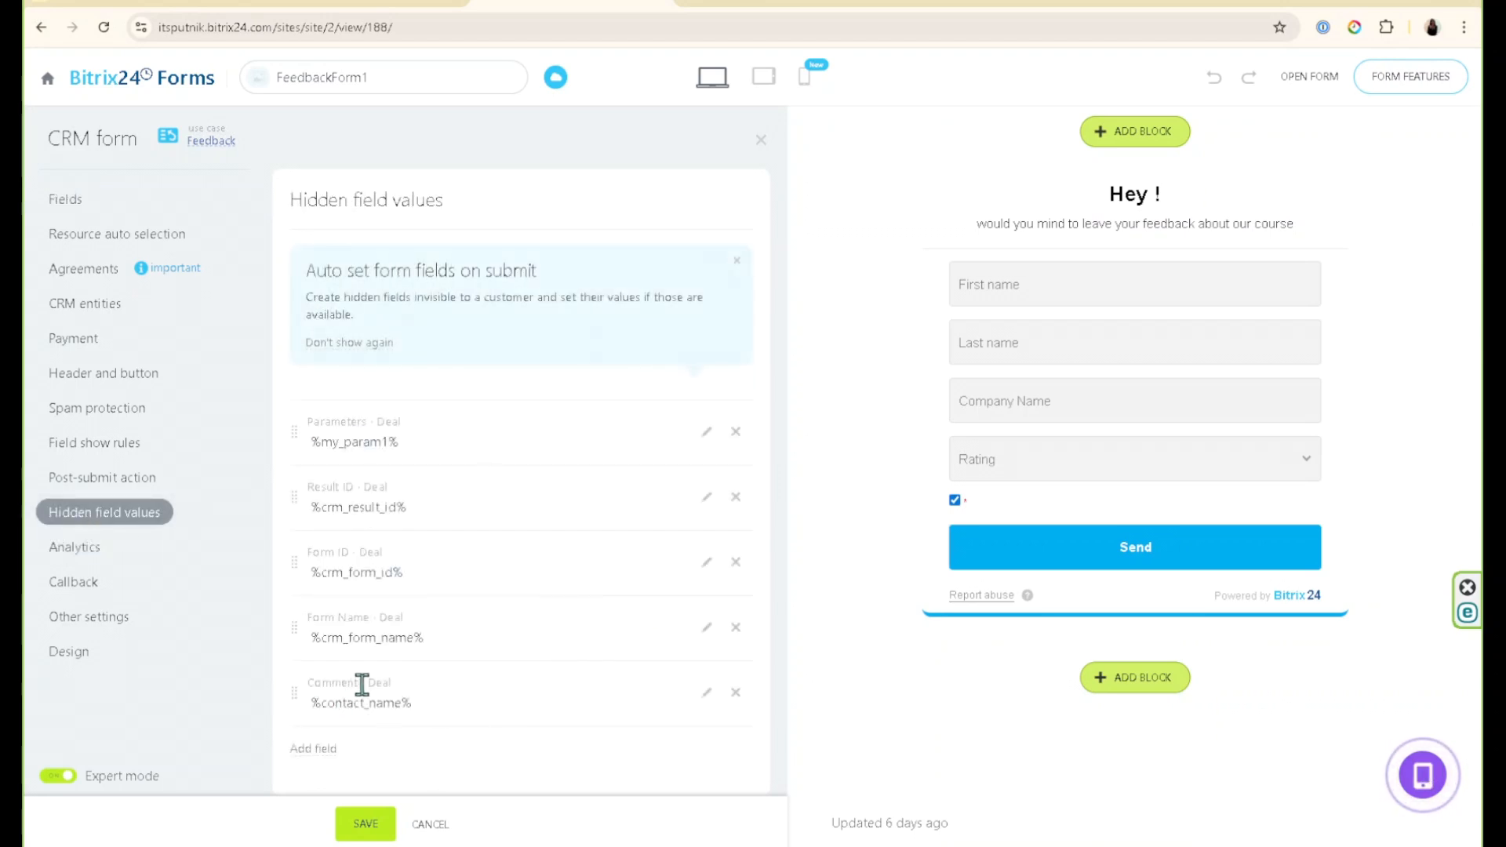